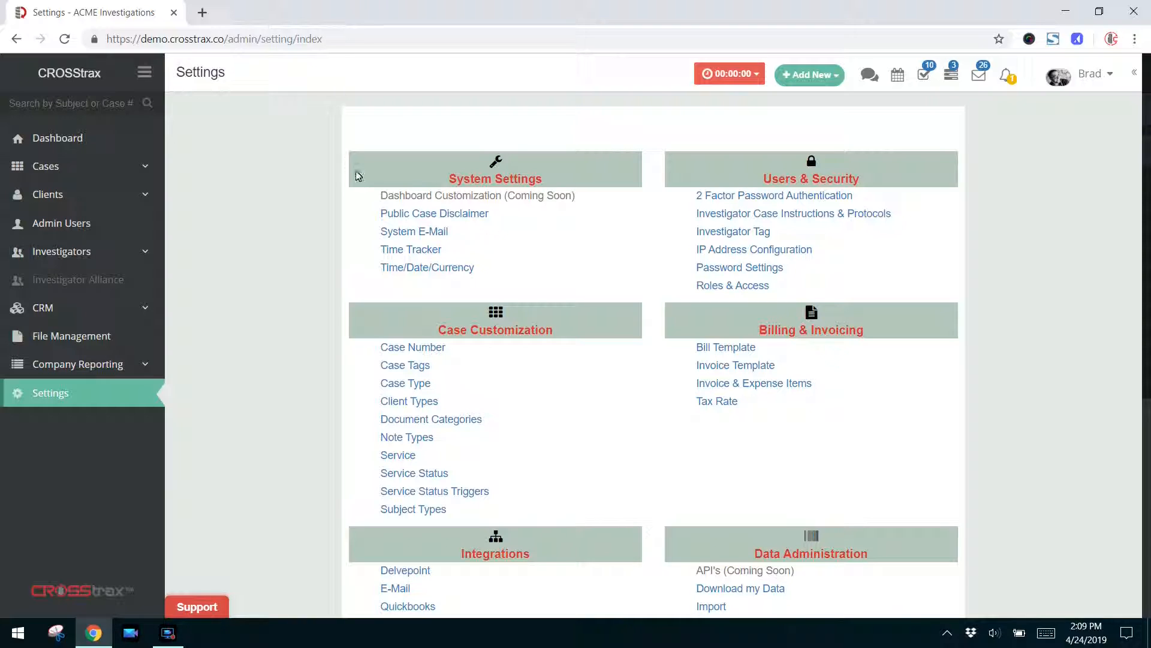
Step: Open the Roles & Access settings under Users & Security and look over the Admin Role group
left_click(127, 393)
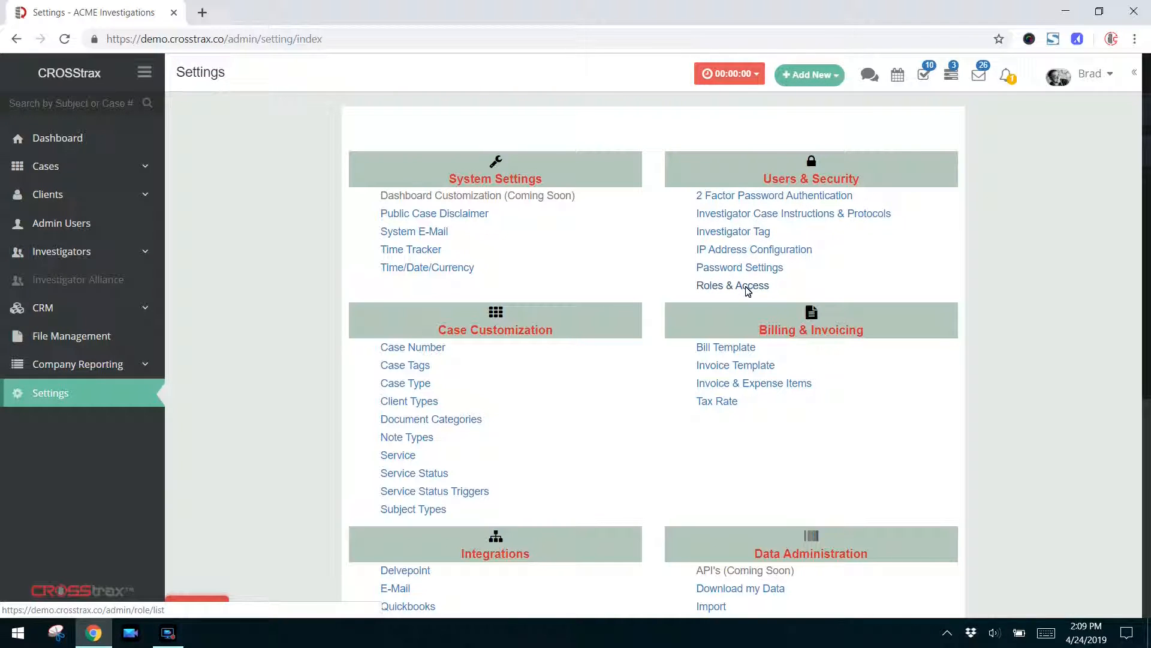
left_click(748, 288)
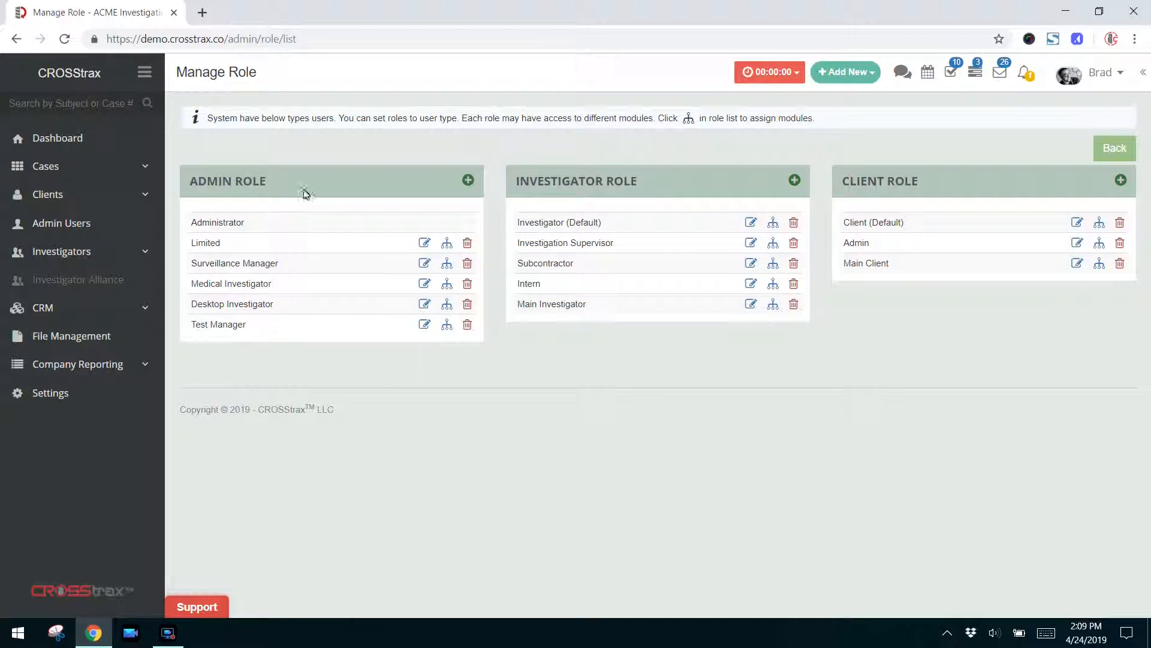
left_click_drag(189, 182, 278, 182)
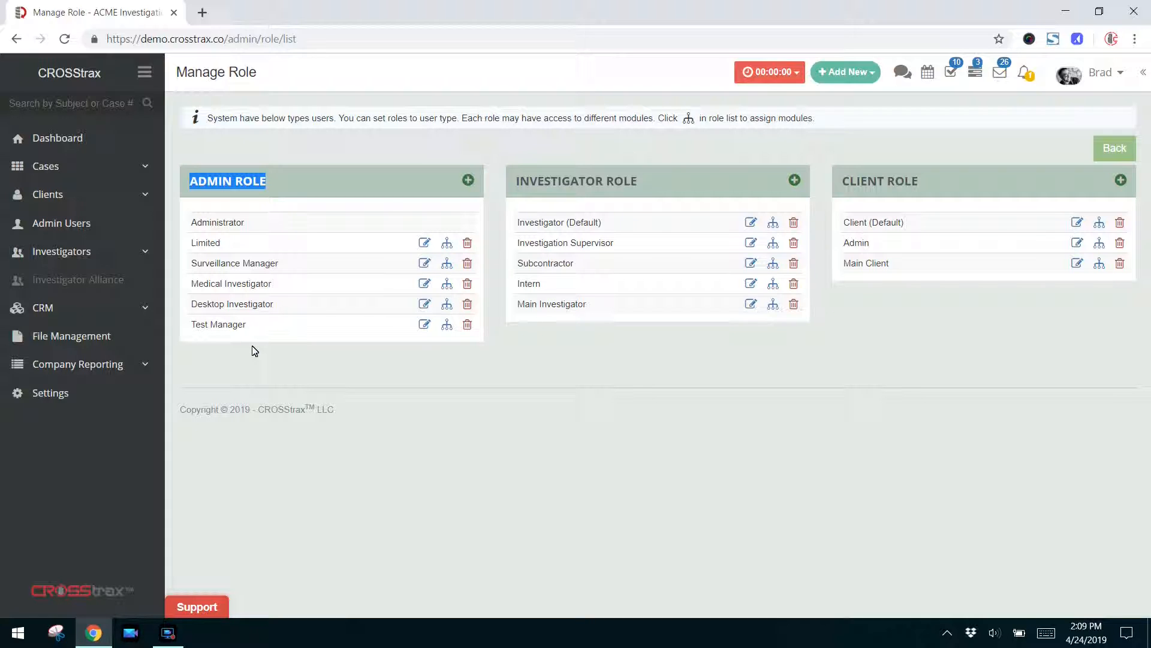
left_click(316, 174)
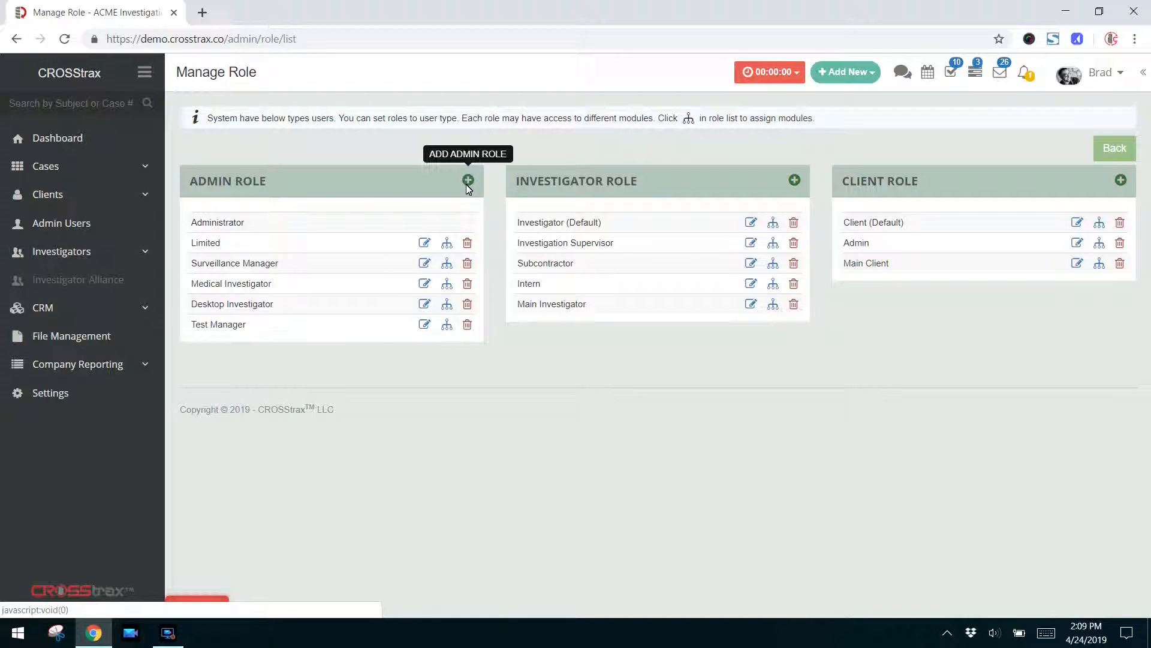
Step: Open the Limited admin role's module access and check which access levels are available for Billing & Expenses
left_click(448, 245)
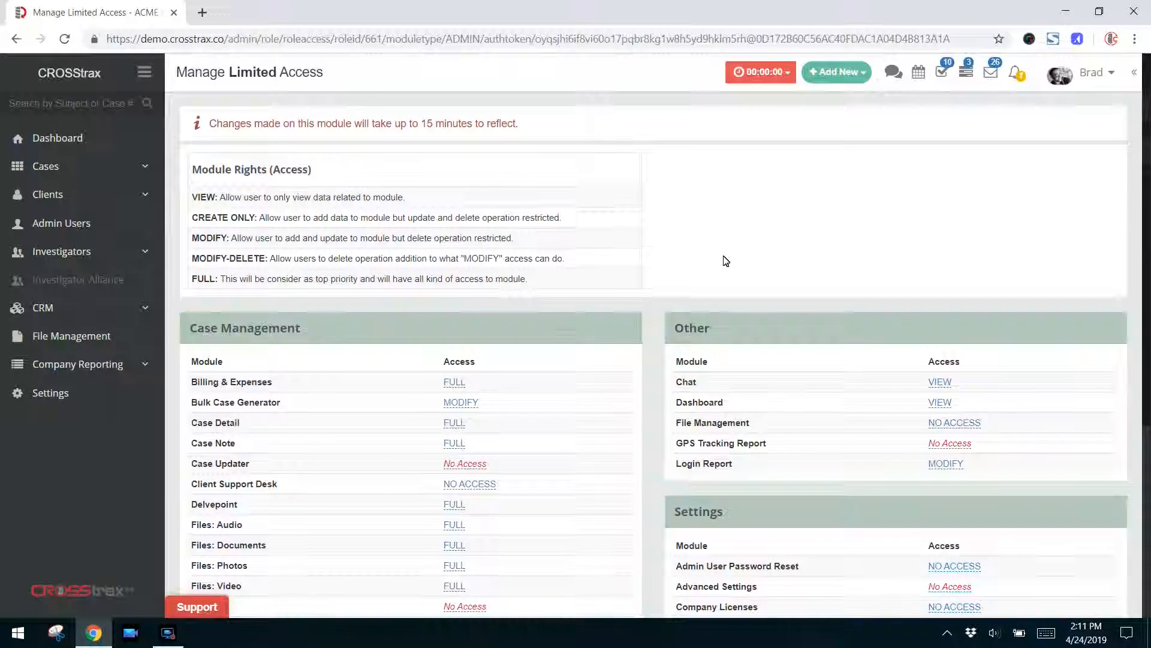
scroll(722, 271, "down", 4)
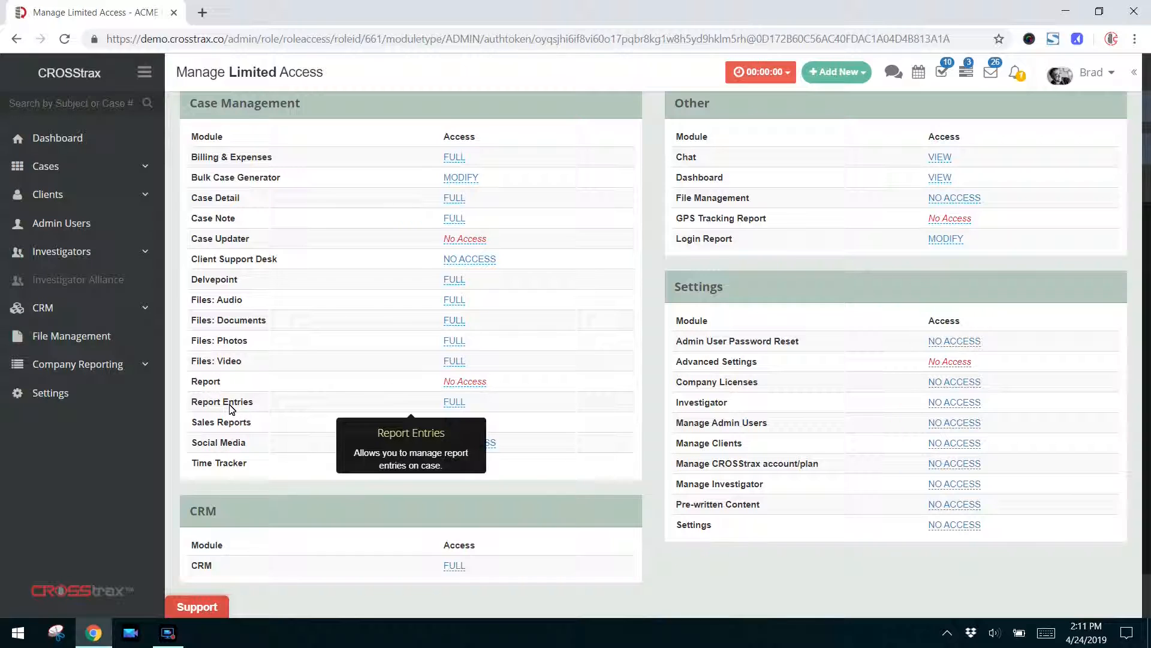
left_click(455, 159)
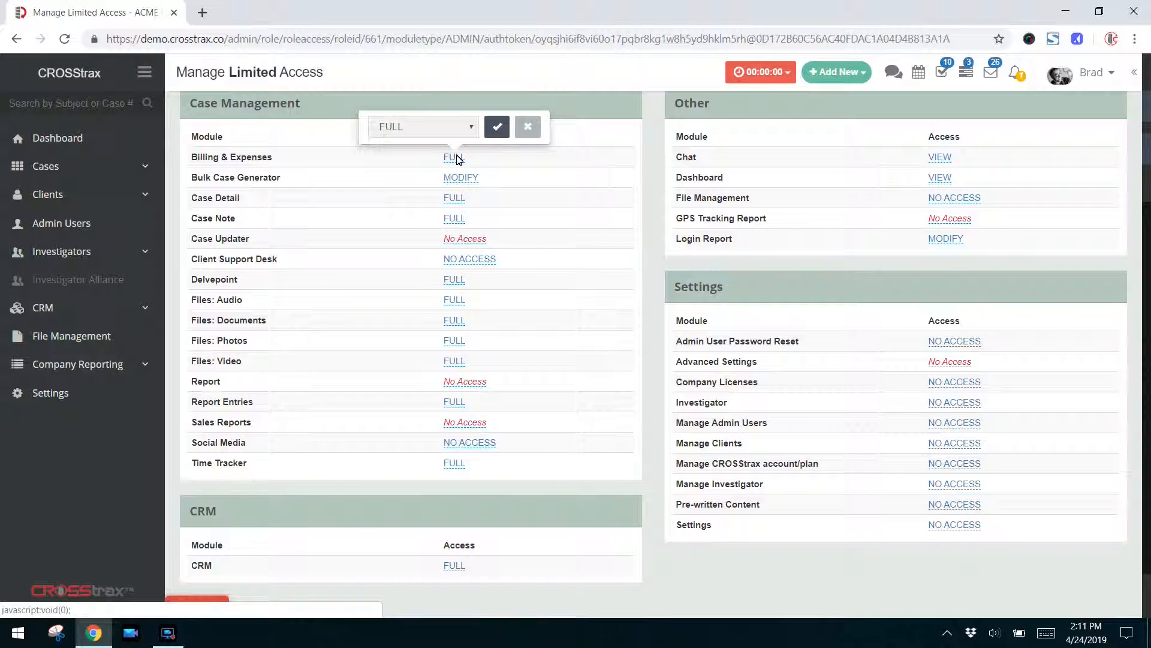
left_click(467, 125)
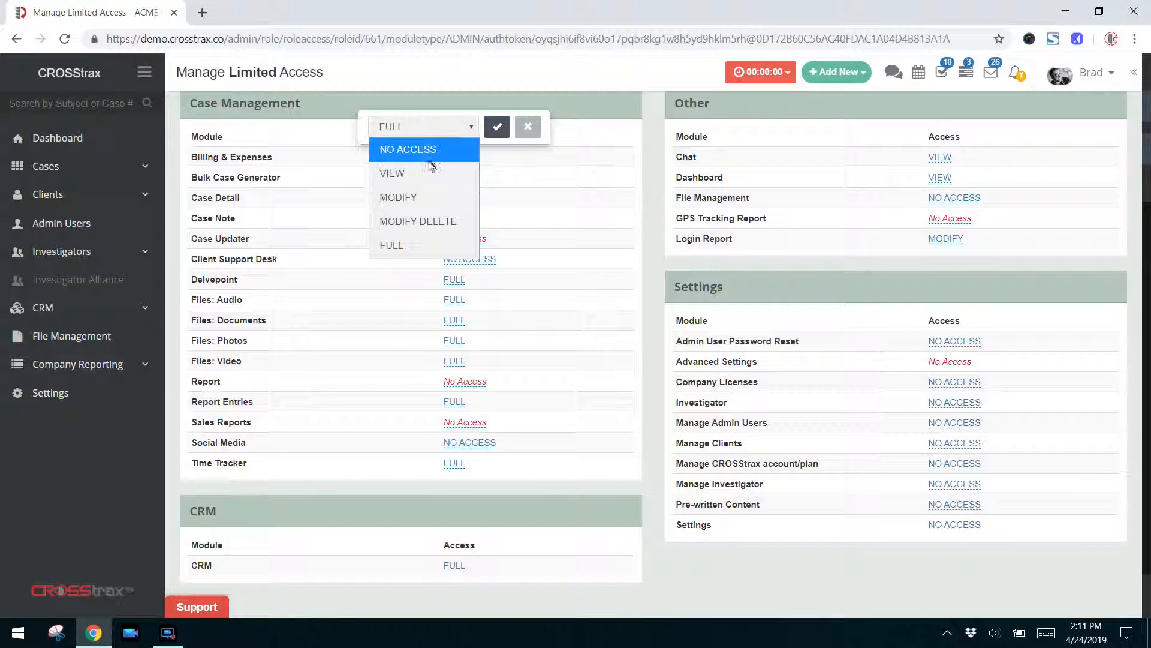
left_click(595, 185)
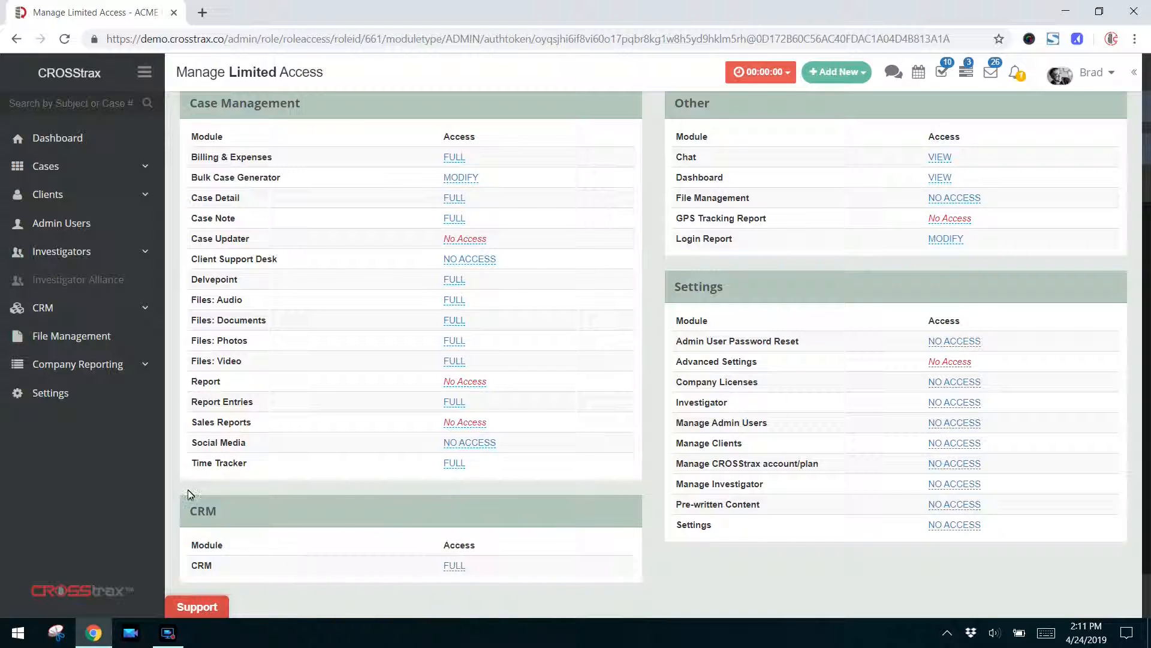
Step: Check which access levels are available for the CRM module, leaving its setting as it is
double_click(193, 514)
left_click(454, 565)
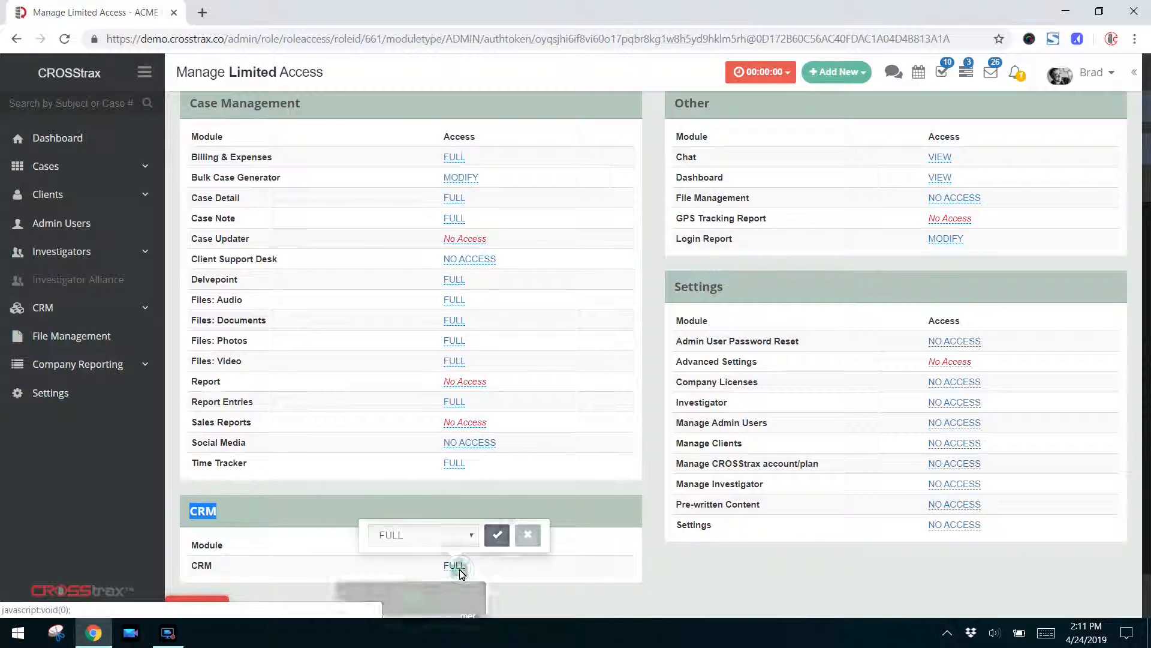
left_click(469, 540)
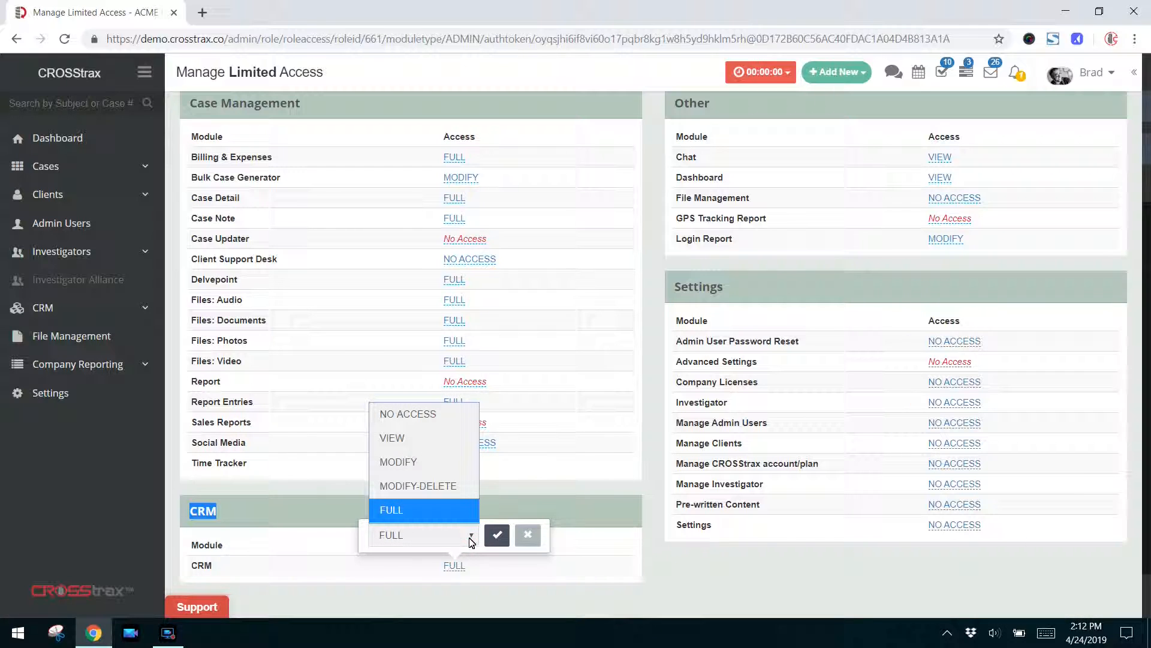
left_click(655, 219)
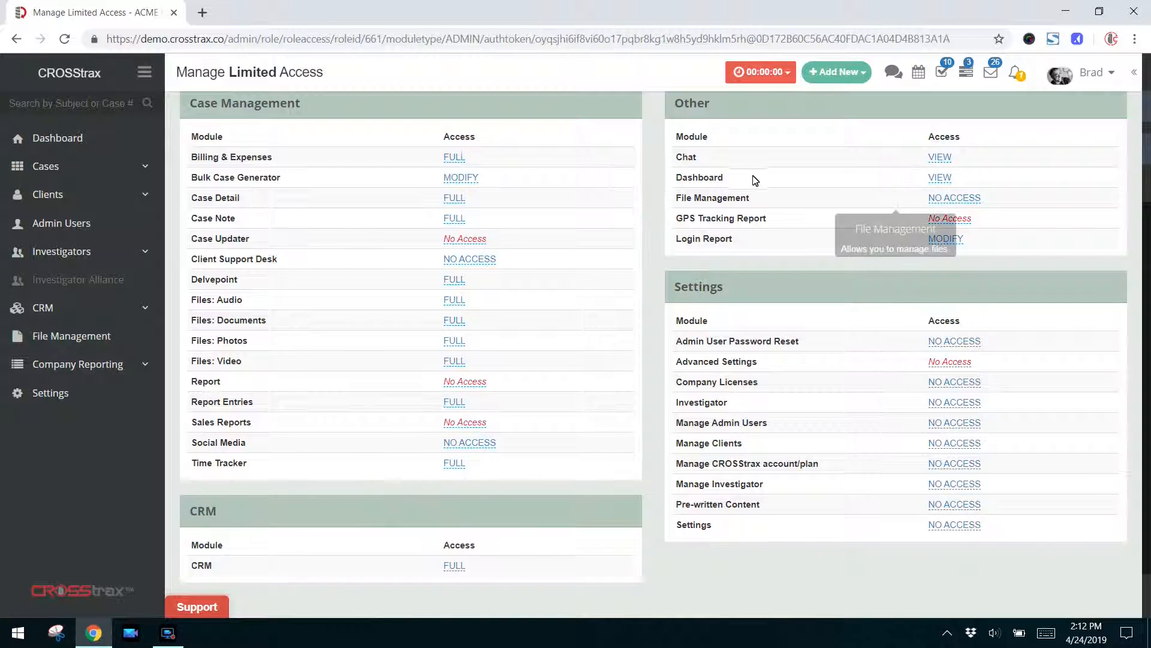
Step: Examine the Limited role's Other and Settings modules, including Login Report and the access setting for Manage CROSStrax account/plan
scroll(825, 278, "up", 1)
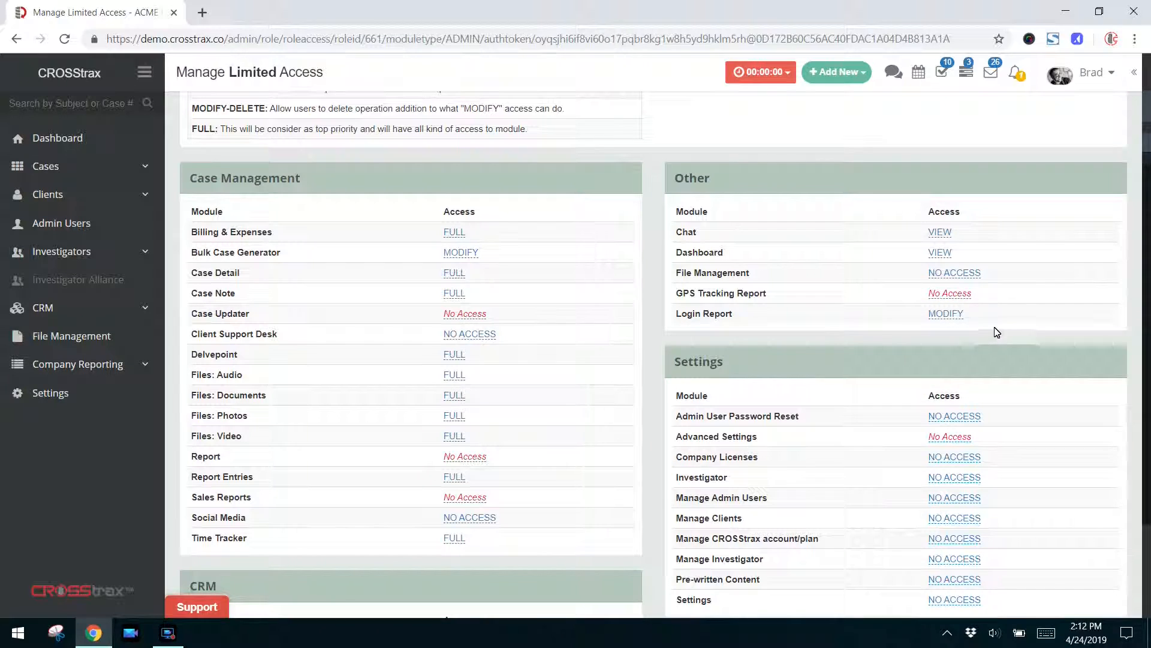
mouse_move(696, 324)
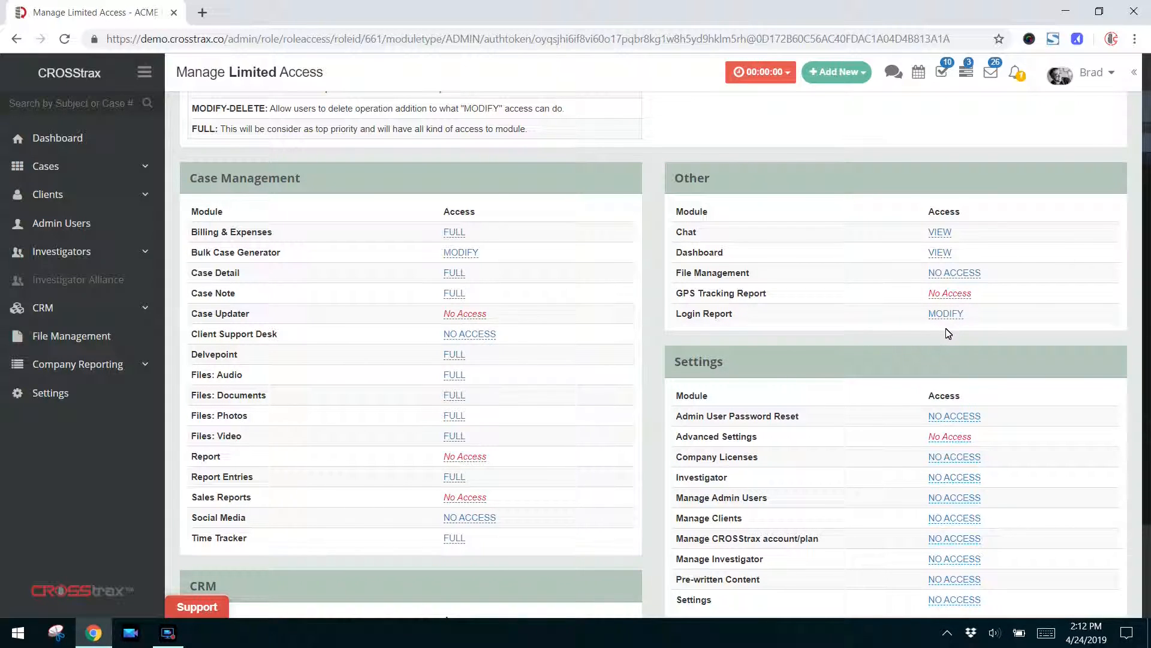
mouse_move(949, 322)
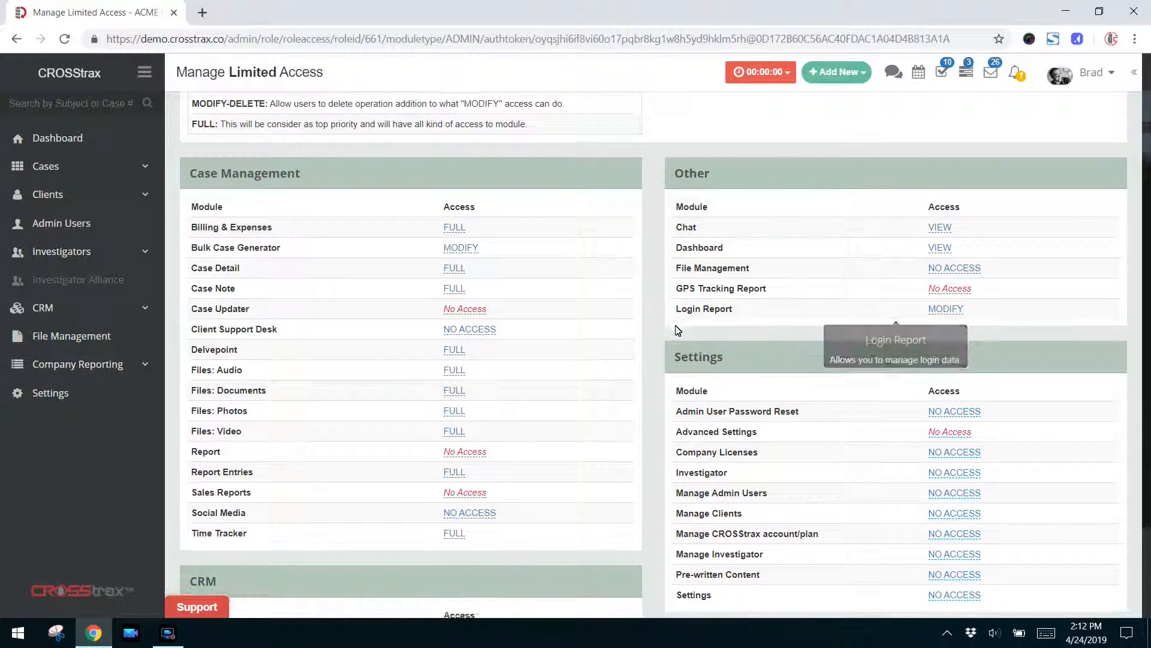
scroll(678, 330, "down", 3)
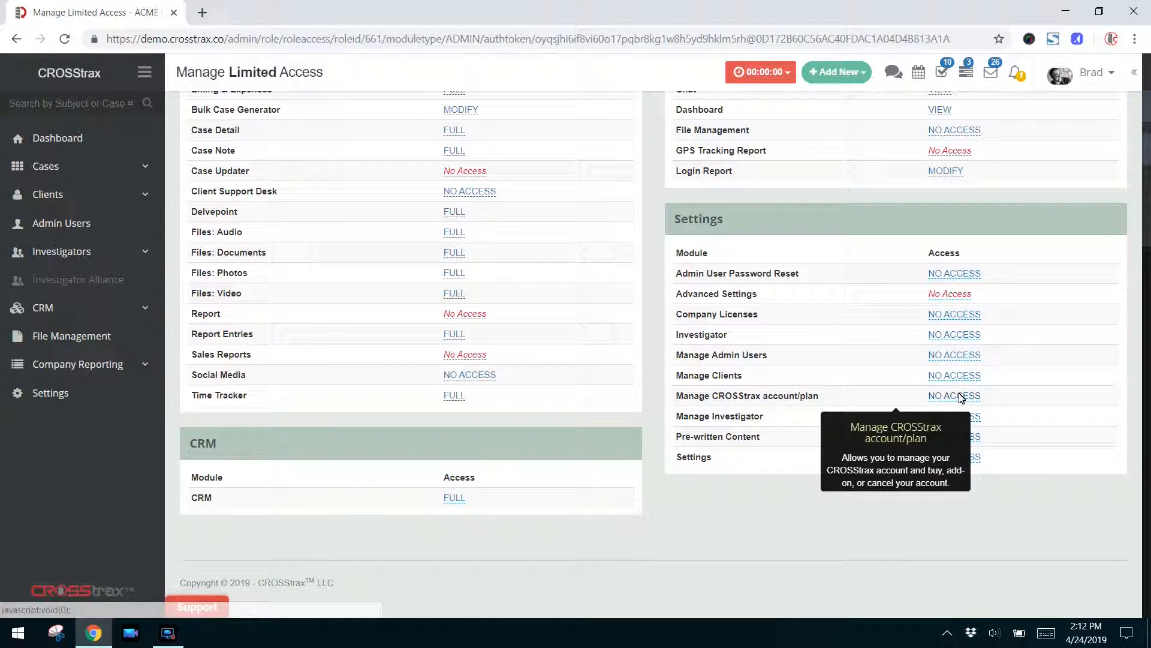
left_click(959, 397)
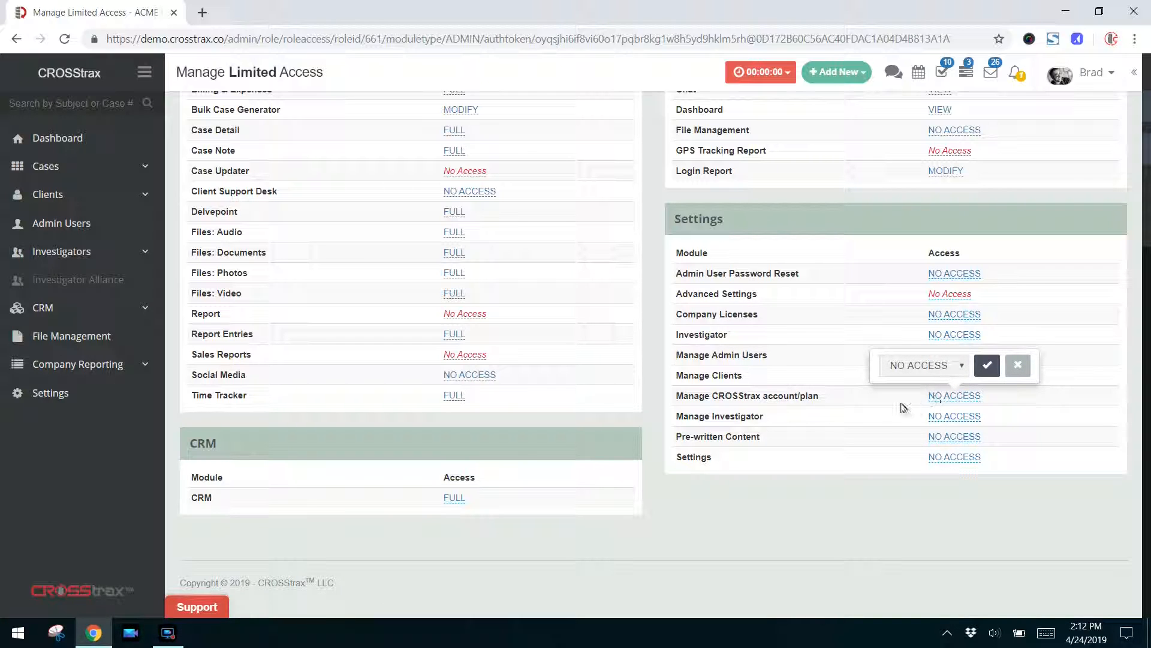
left_click(880, 398)
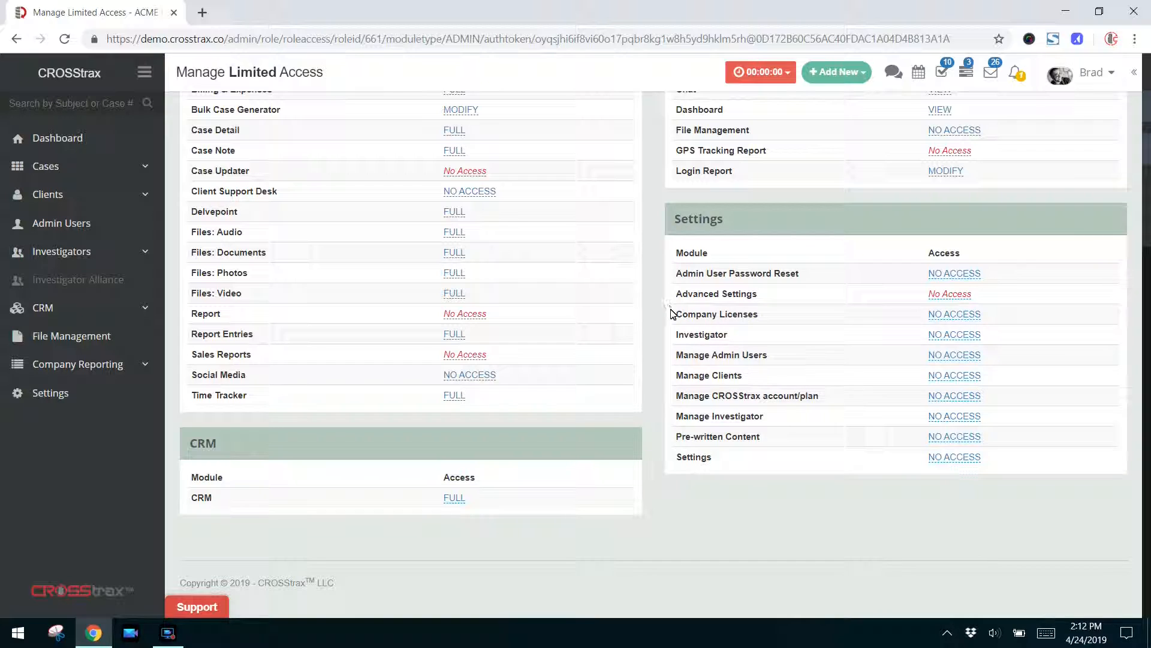
mouse_move(681, 318)
mouse_move(716, 359)
scroll(690, 504, "up", 5)
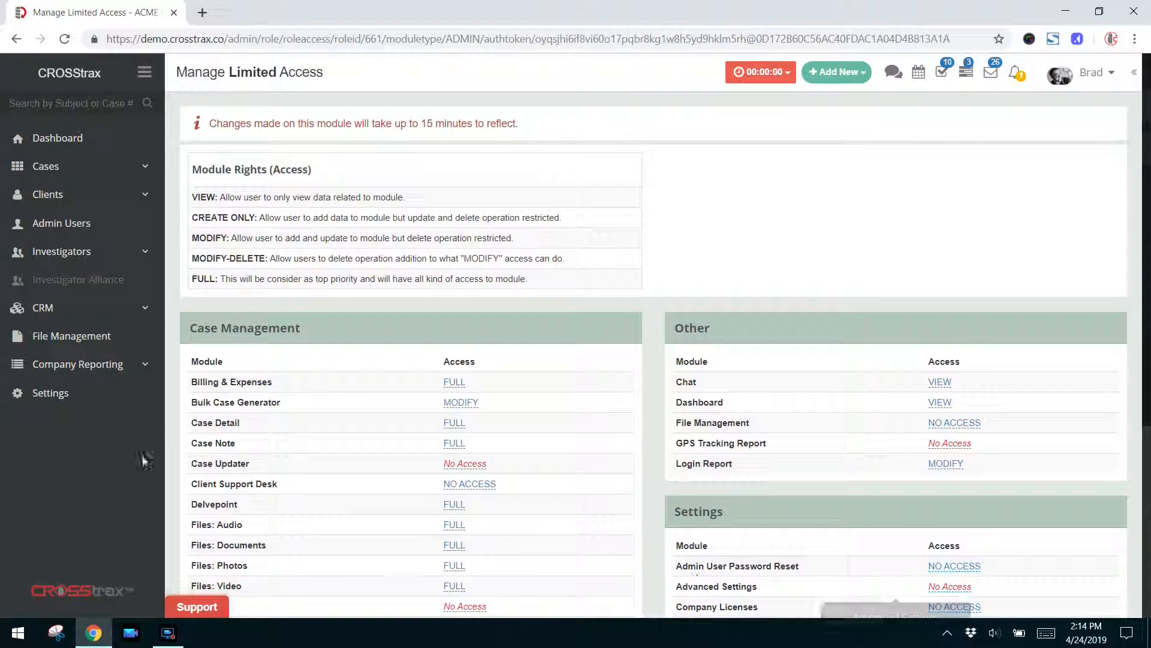
Step: Go back to the Roles & Access settings and highlight the Surveillance Manager role among the admin roles
left_click(54, 395)
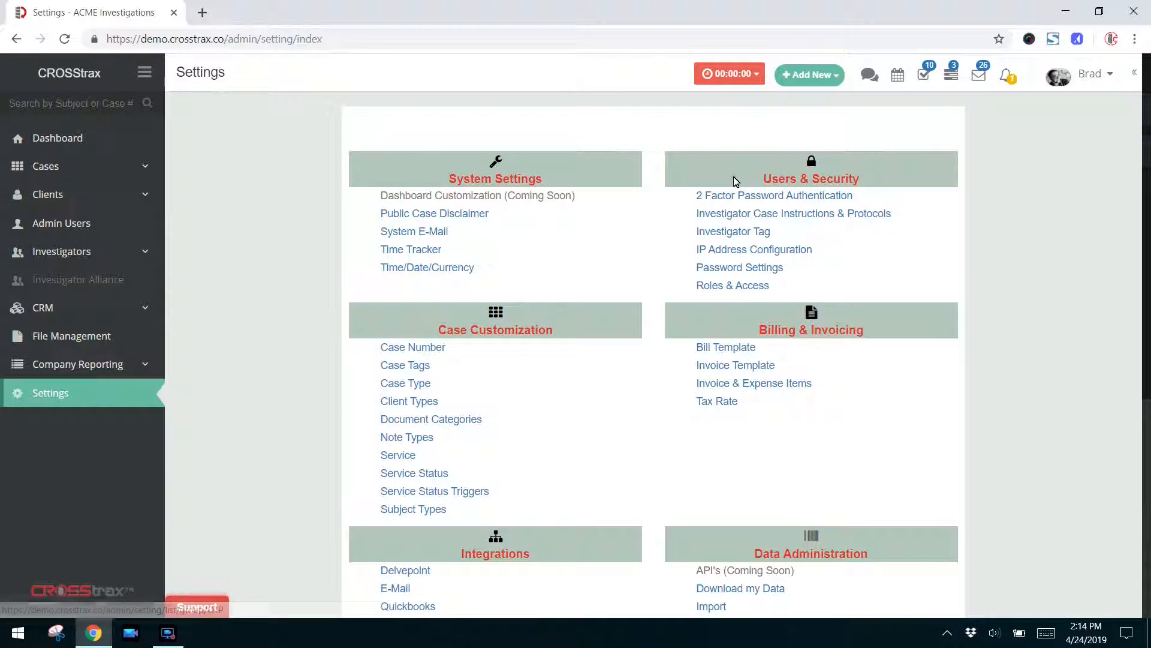
left_click_drag(733, 180, 861, 180)
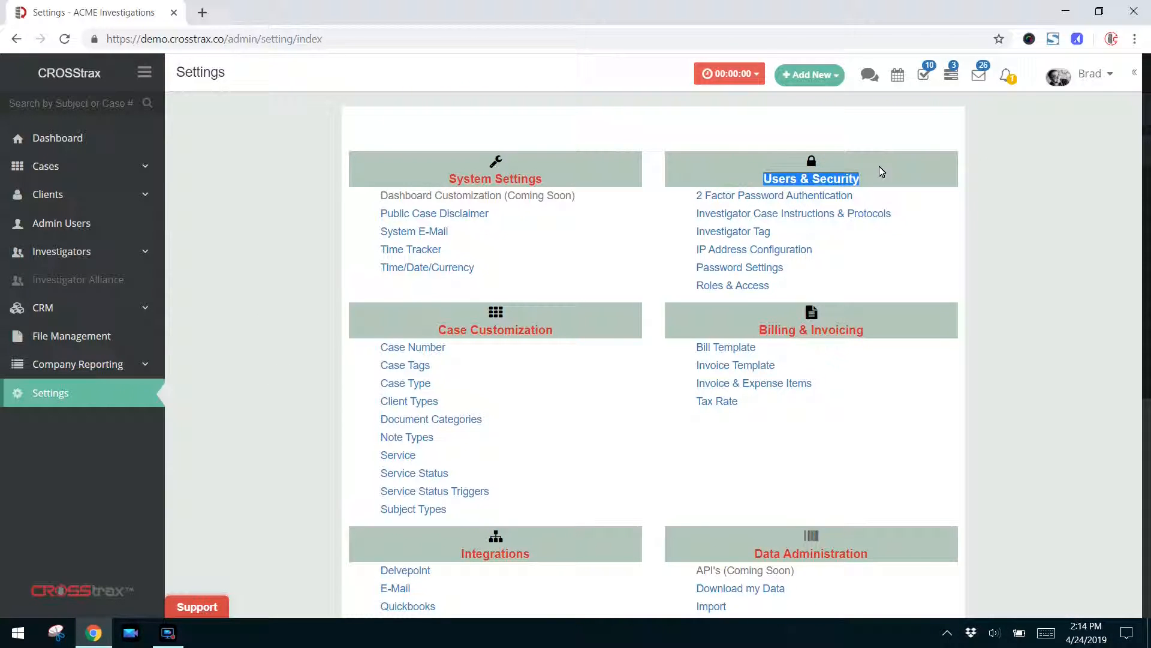
left_click(758, 286)
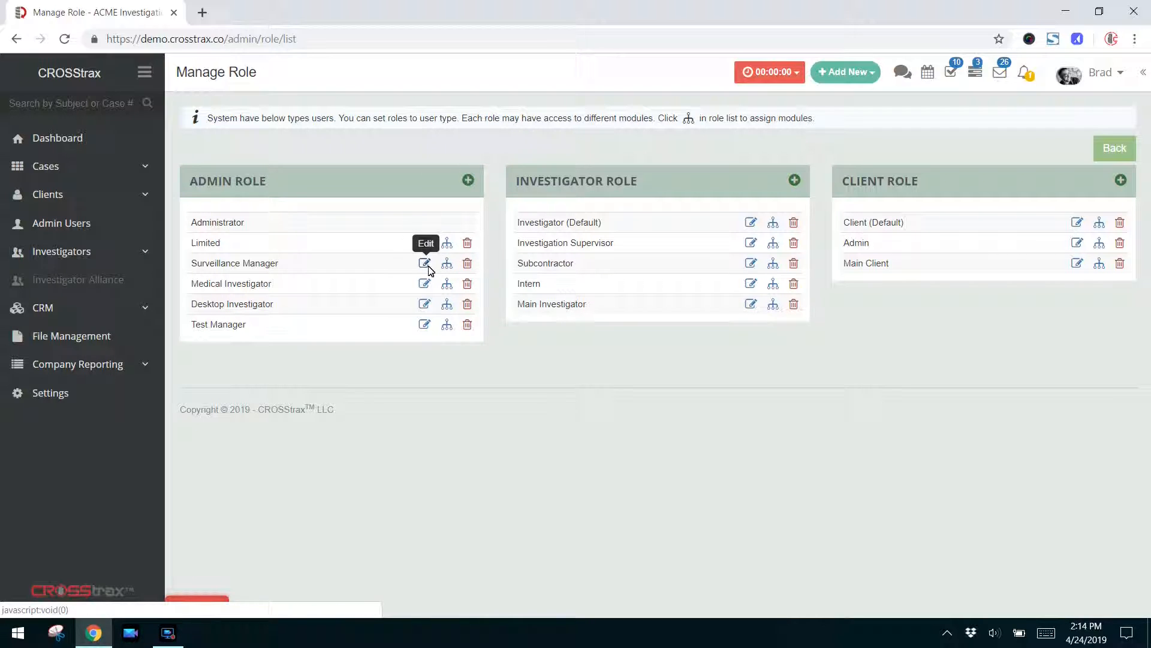
left_click_drag(277, 264, 186, 274)
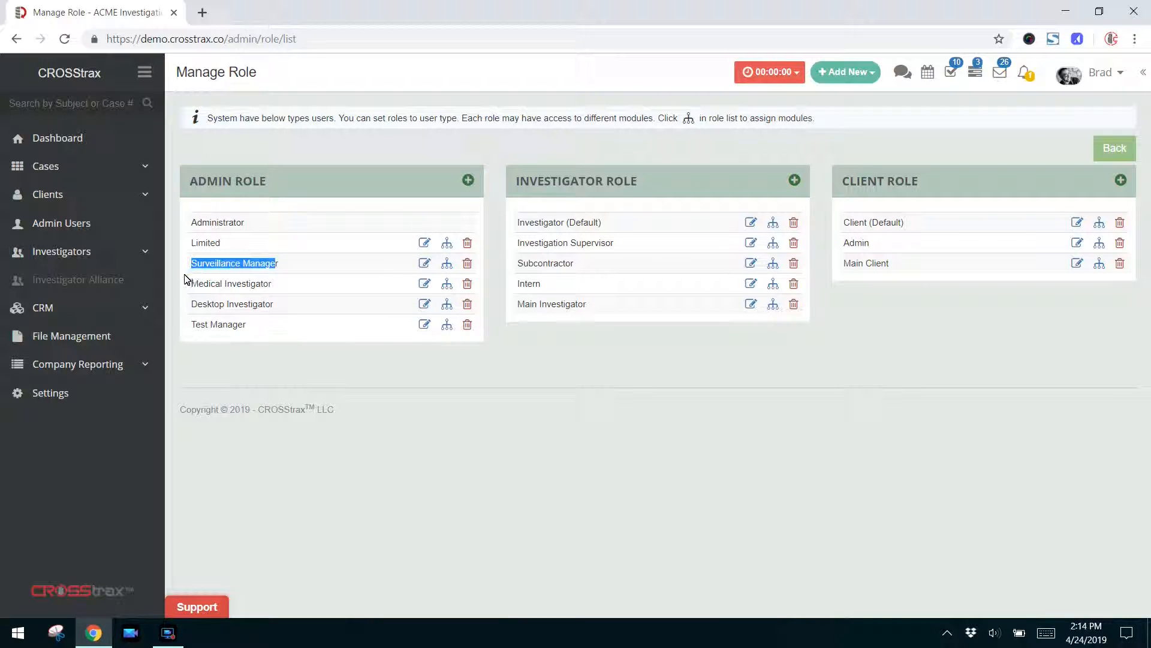
left_click(316, 260)
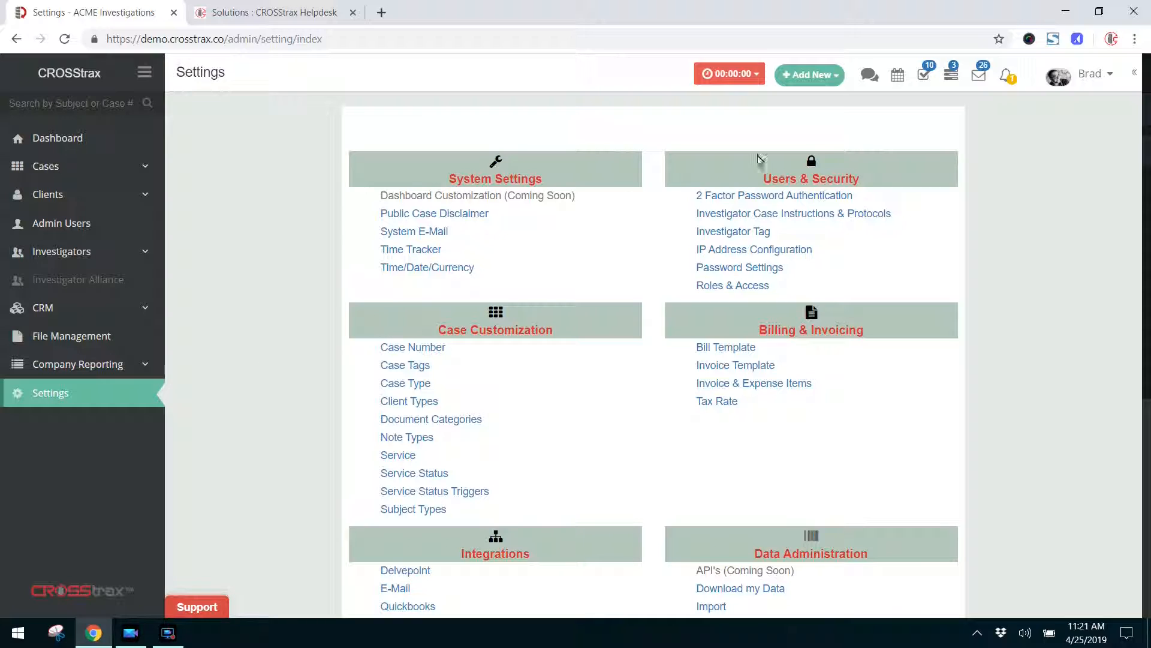
Step: Open Roles & Access from Users & Security and look over the investigator roles, highlighting In House Investigator and Subcontractor
left_click_drag(756, 182, 884, 185)
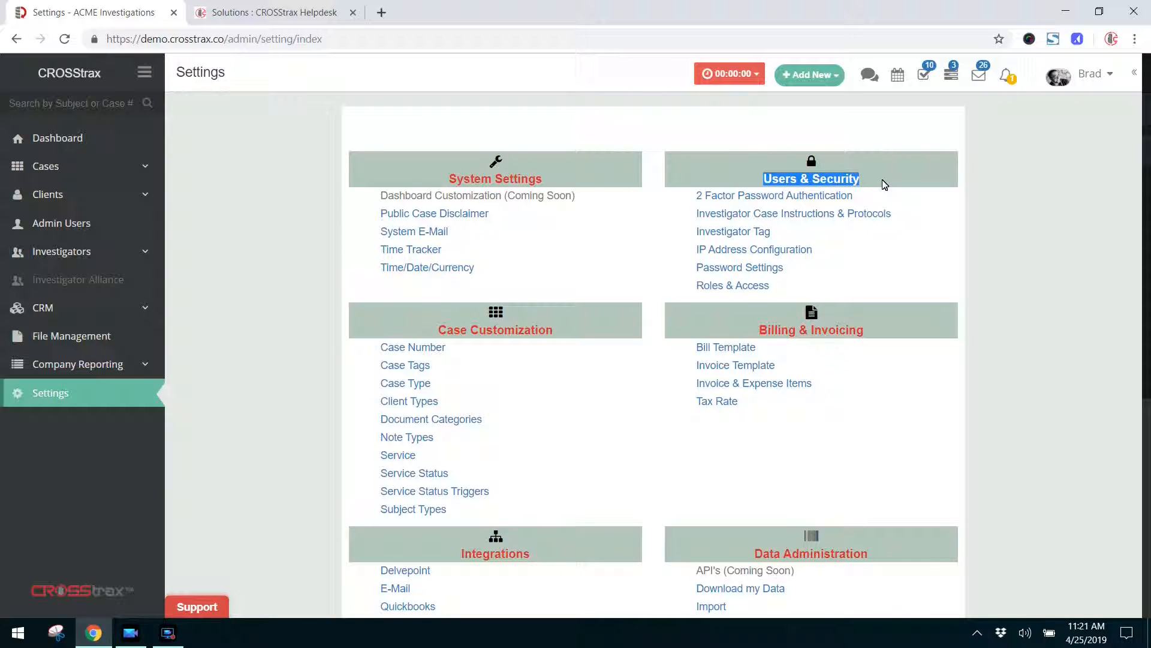
left_click(759, 287)
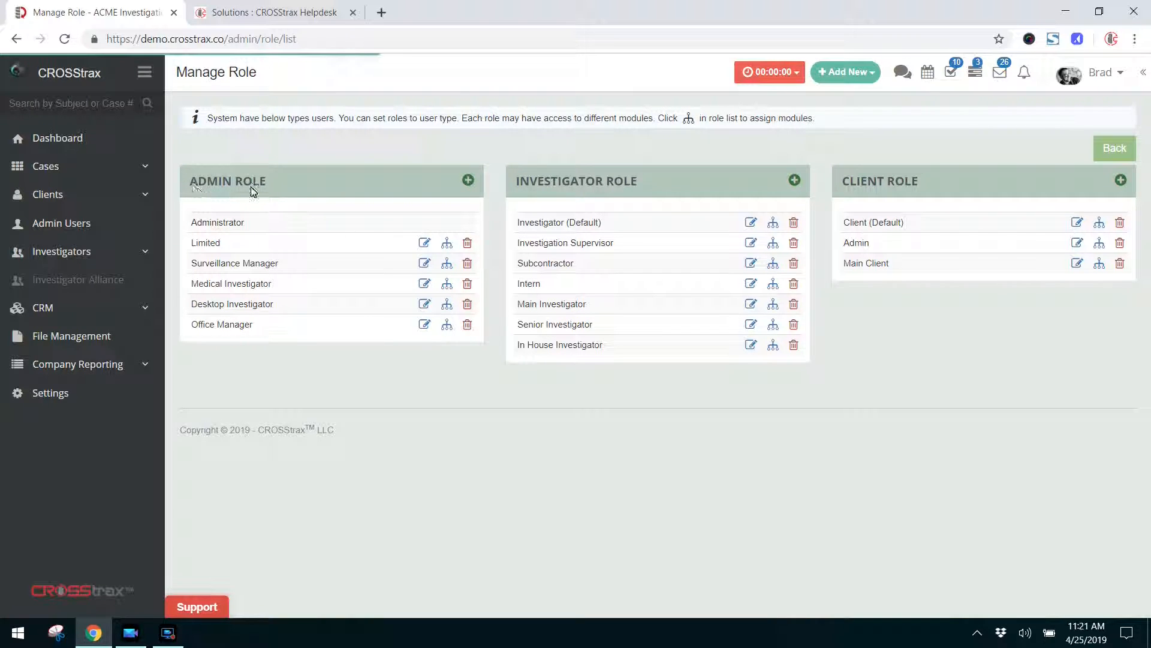
left_click_drag(516, 183, 651, 178)
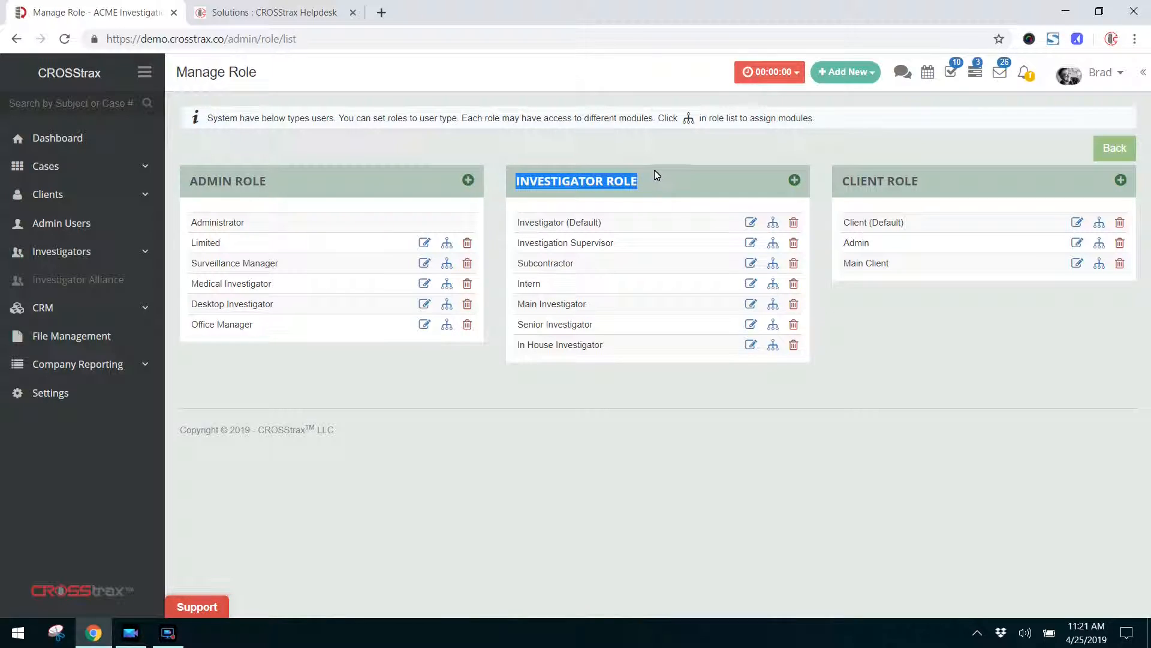
left_click(666, 180)
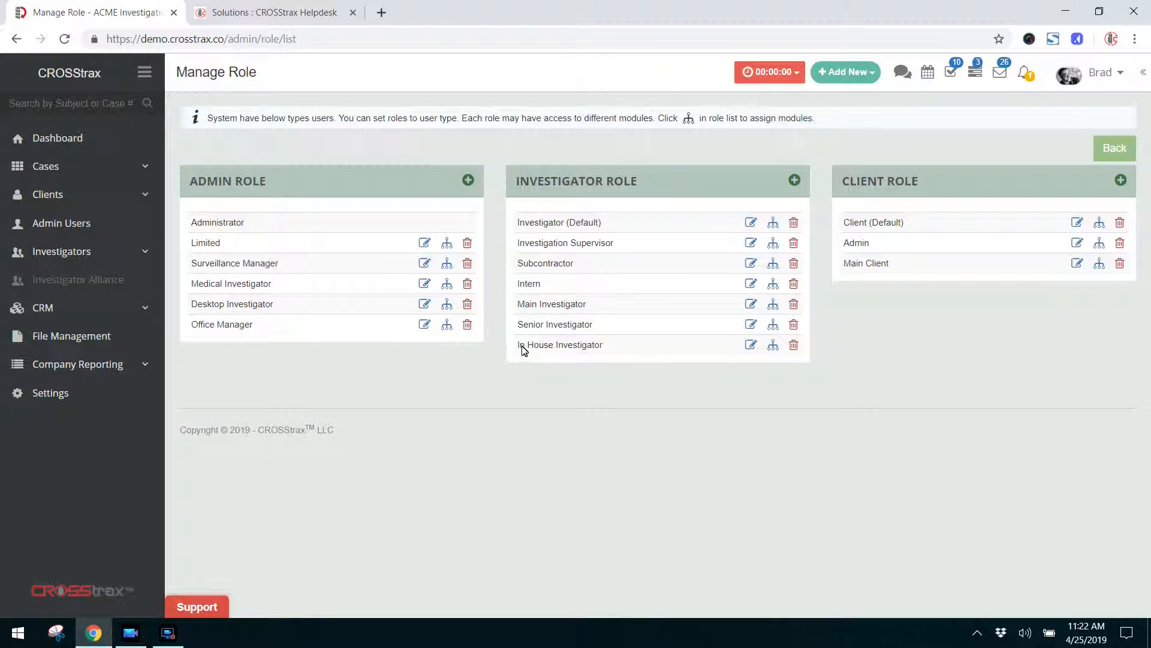
left_click_drag(519, 346, 624, 344)
left_click_drag(518, 263, 589, 265)
left_click(607, 265)
Step: Open the Investigator (Default) role's module access and highlight the definitions of the module rights from VIEW to FULL
left_click(774, 224)
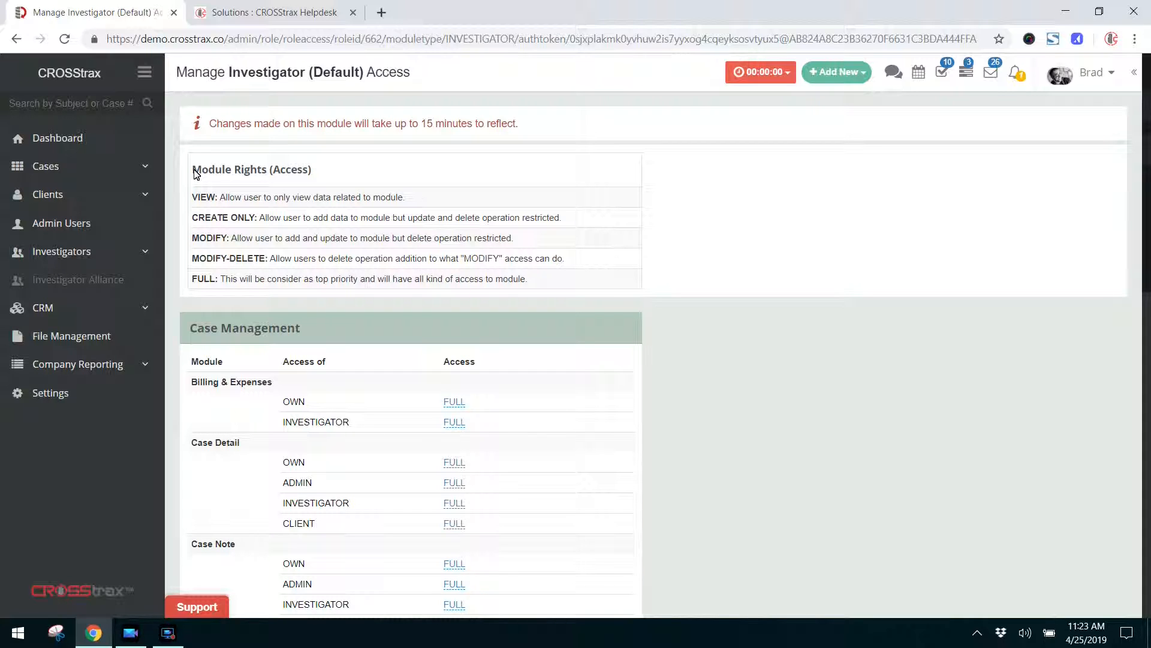
left_click_drag(193, 200, 537, 290)
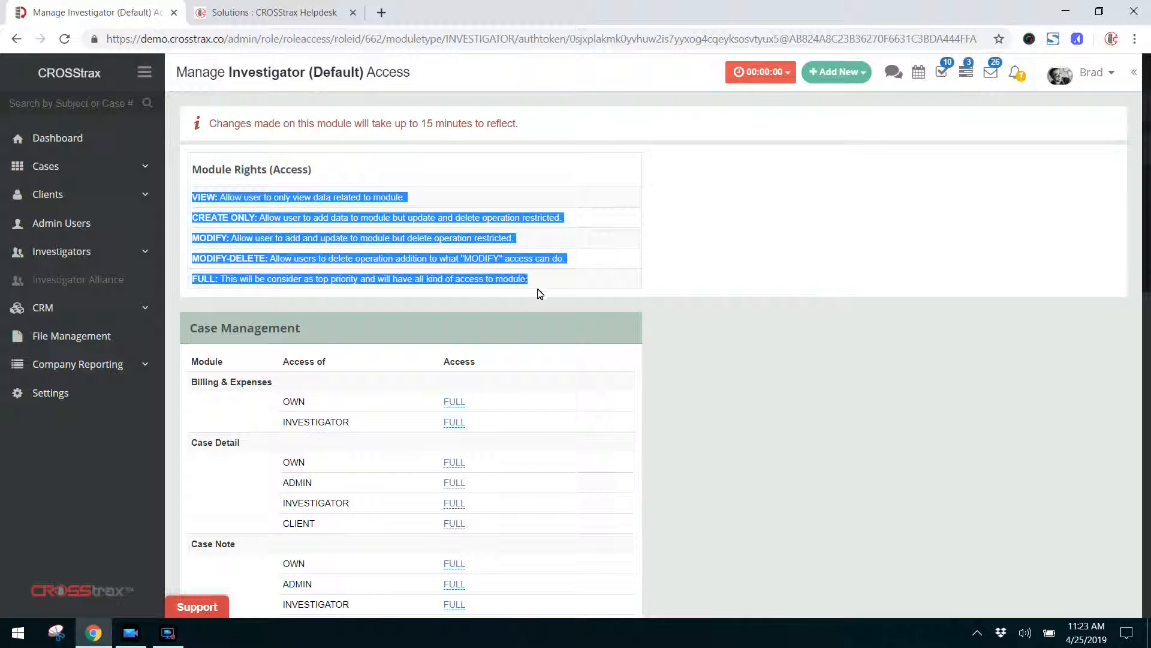
left_click(725, 225)
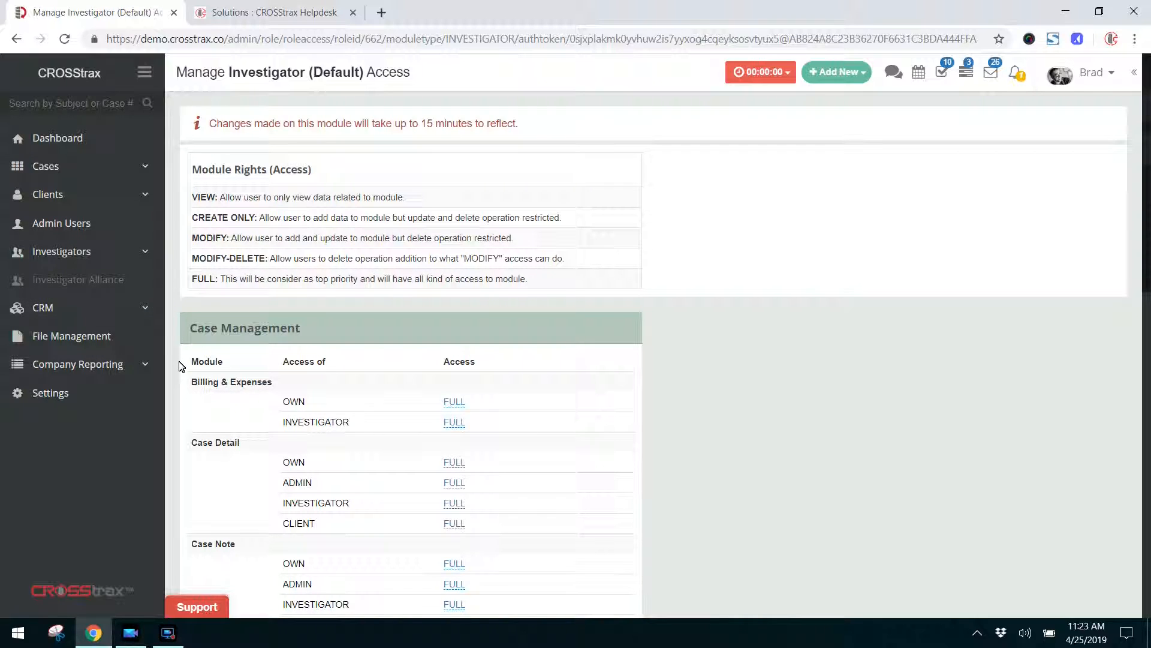
Step: Look over the Investigator (Default) role's Case Management modules, highlighting the section heading, Email and Case Note
scroll(181, 366, "down", 4)
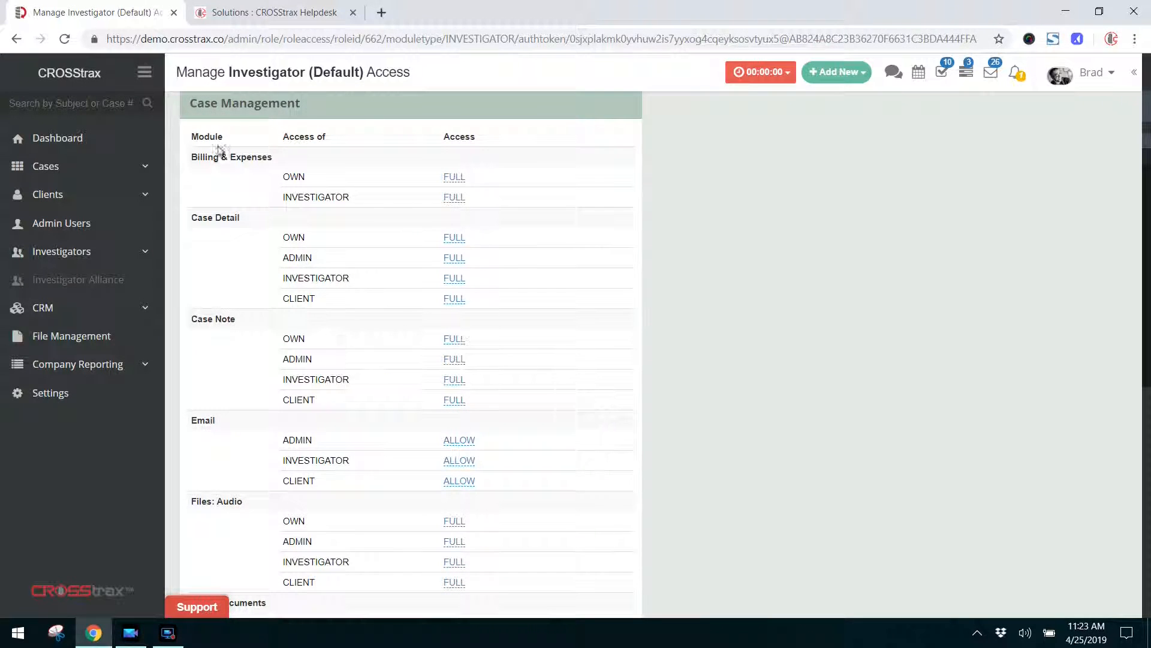
left_click_drag(188, 104, 311, 106)
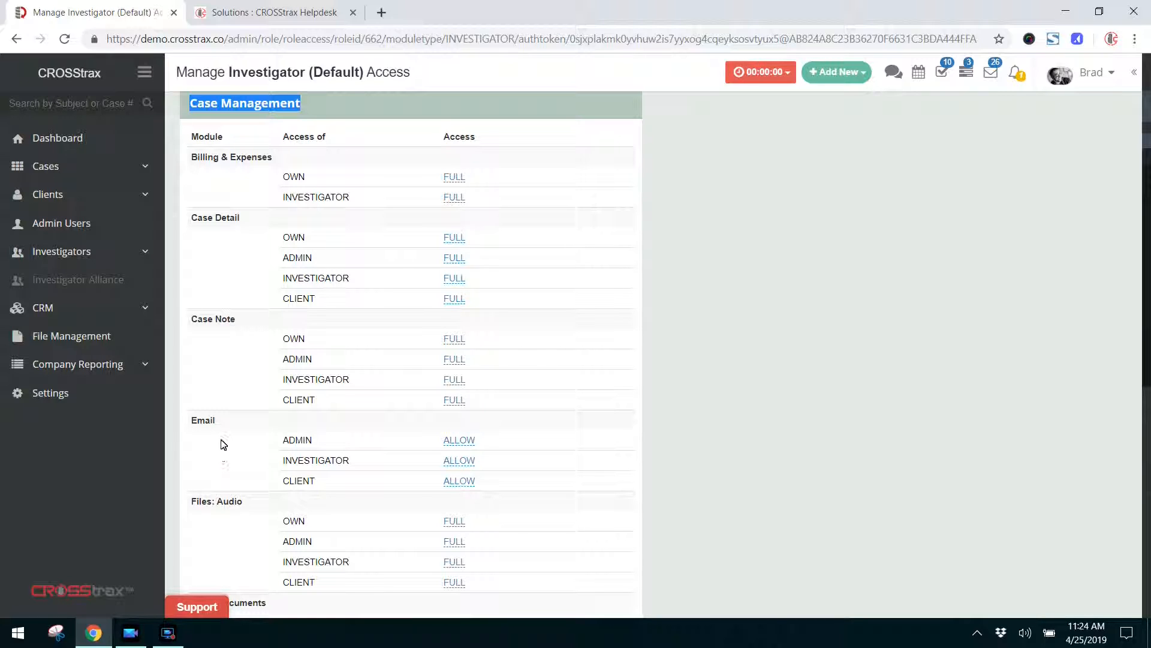
left_click_drag(191, 422, 221, 424)
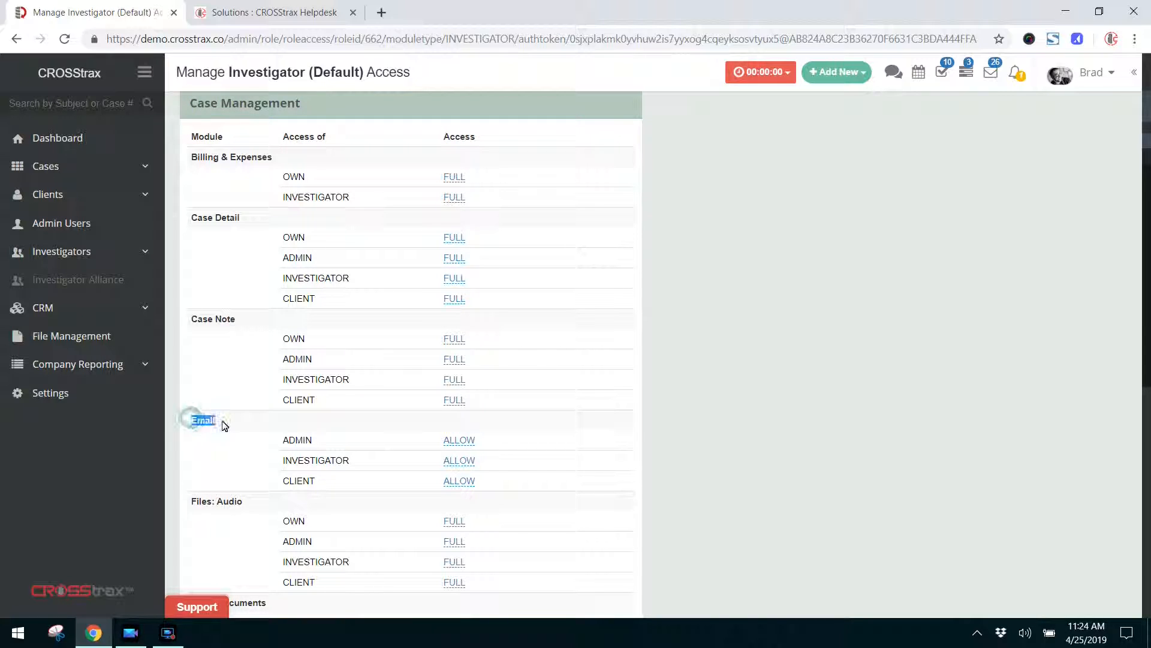
scroll(221, 424, "down", 1)
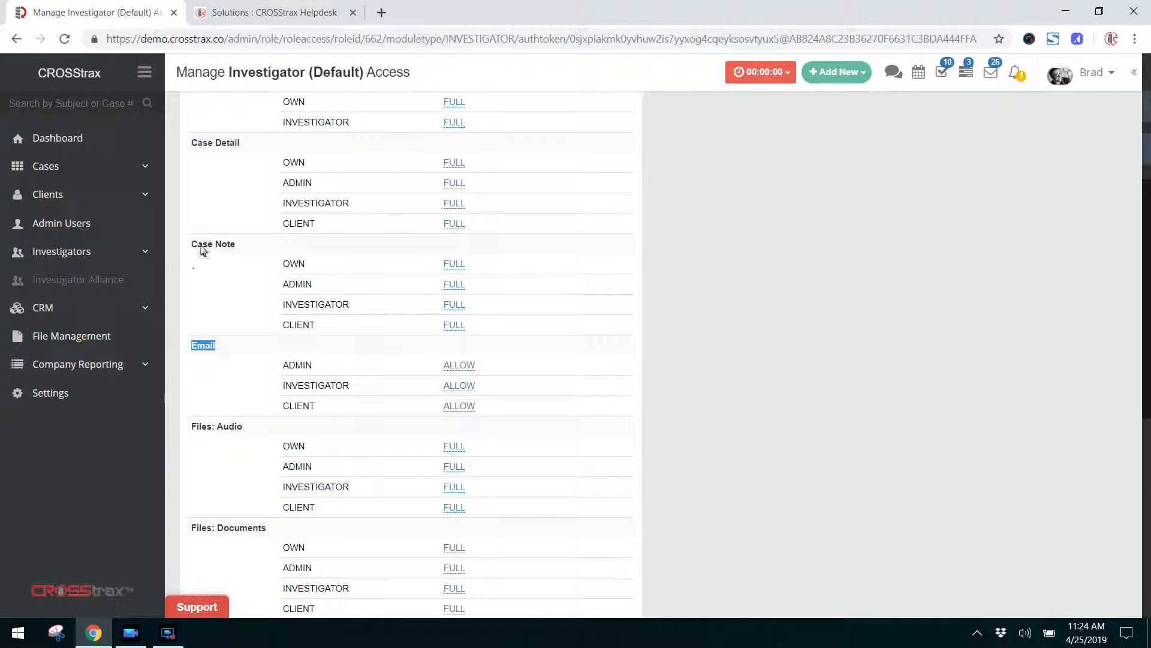
mouse_move(198, 246)
left_click_drag(196, 248, 242, 246)
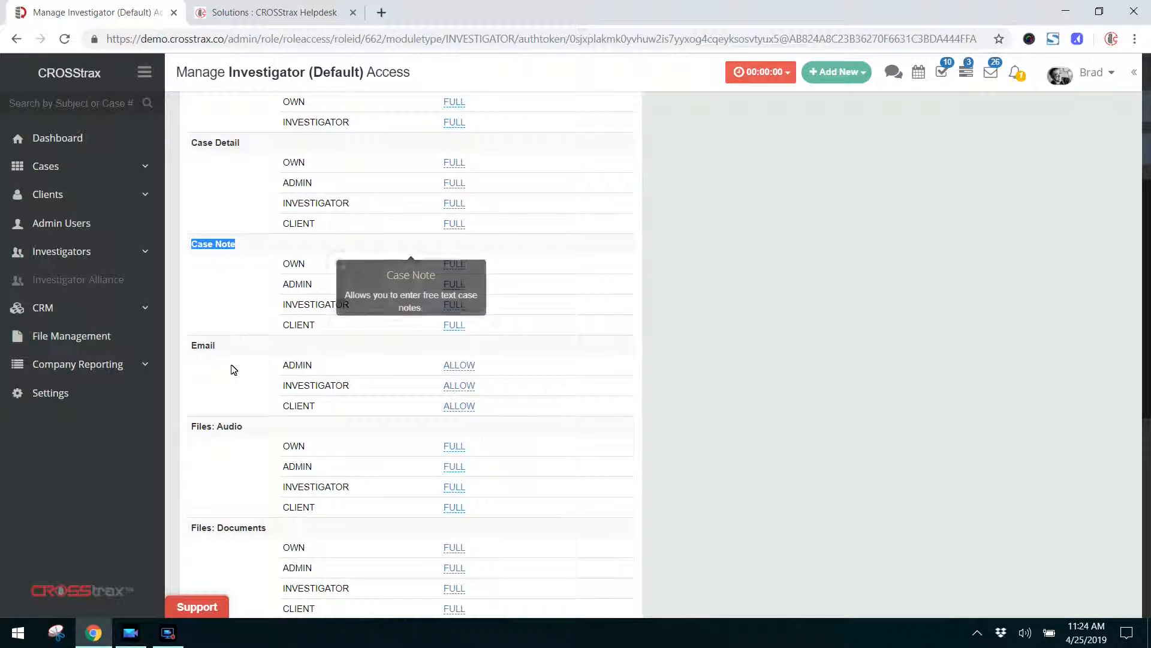
Step: Examine the remaining Case Management modules through Time Tracker, highlighting Files: Video, and return to the module rights definitions
scroll(230, 378, "down", 4)
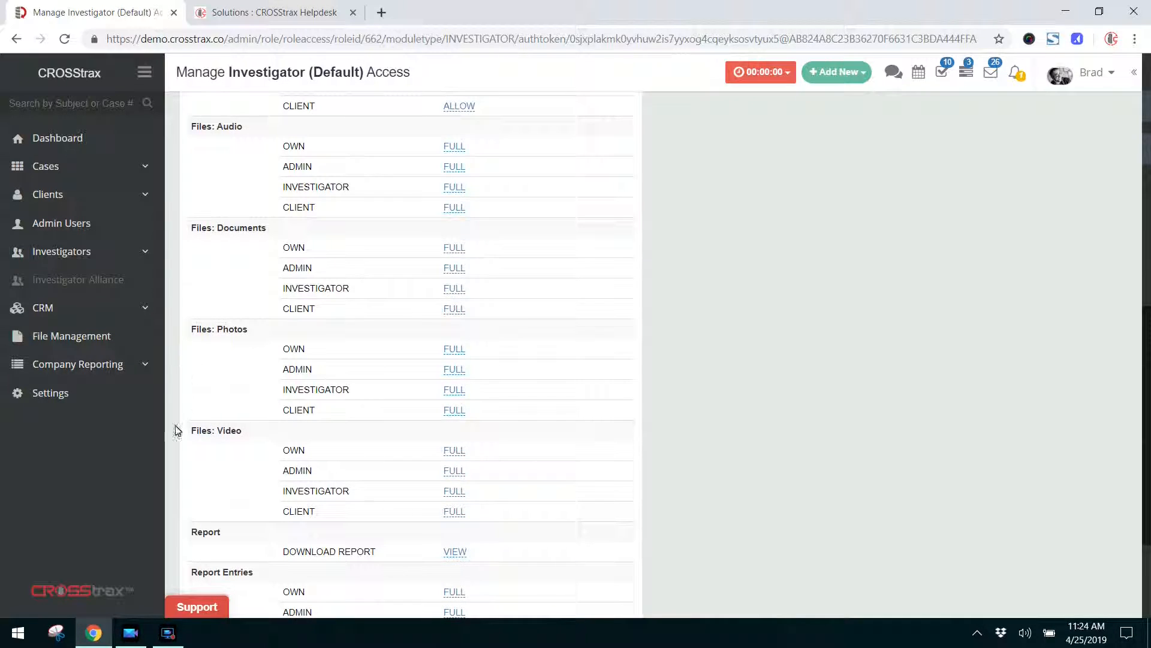
mouse_move(189, 436)
left_click_drag(189, 436, 243, 434)
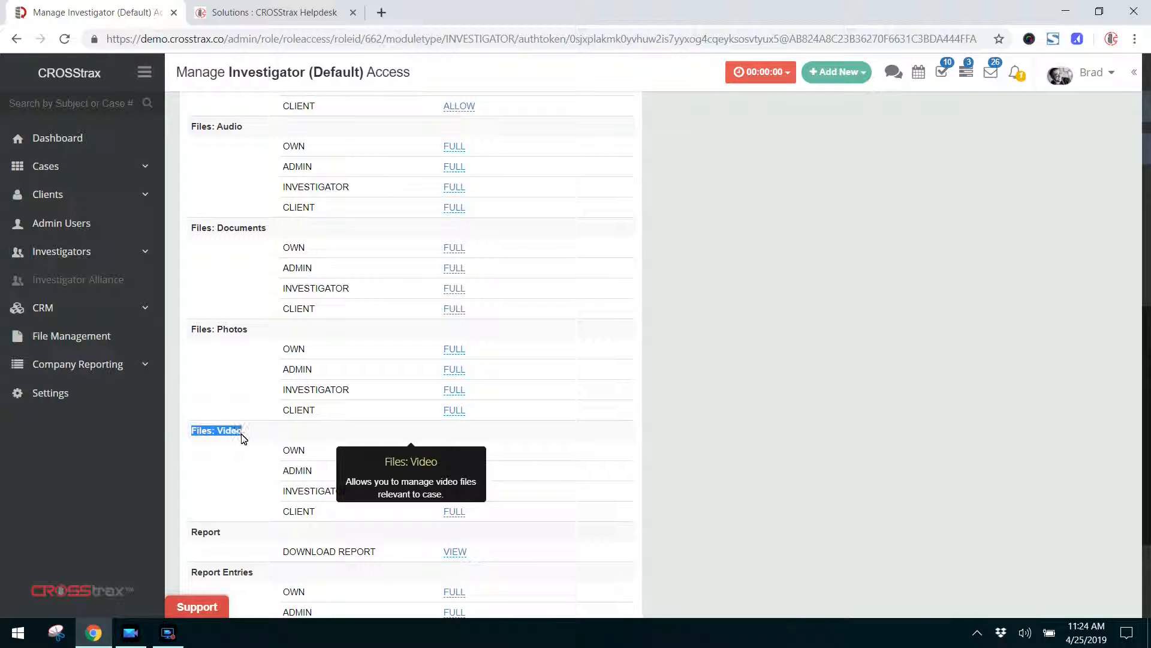
scroll(241, 469, "down", 3)
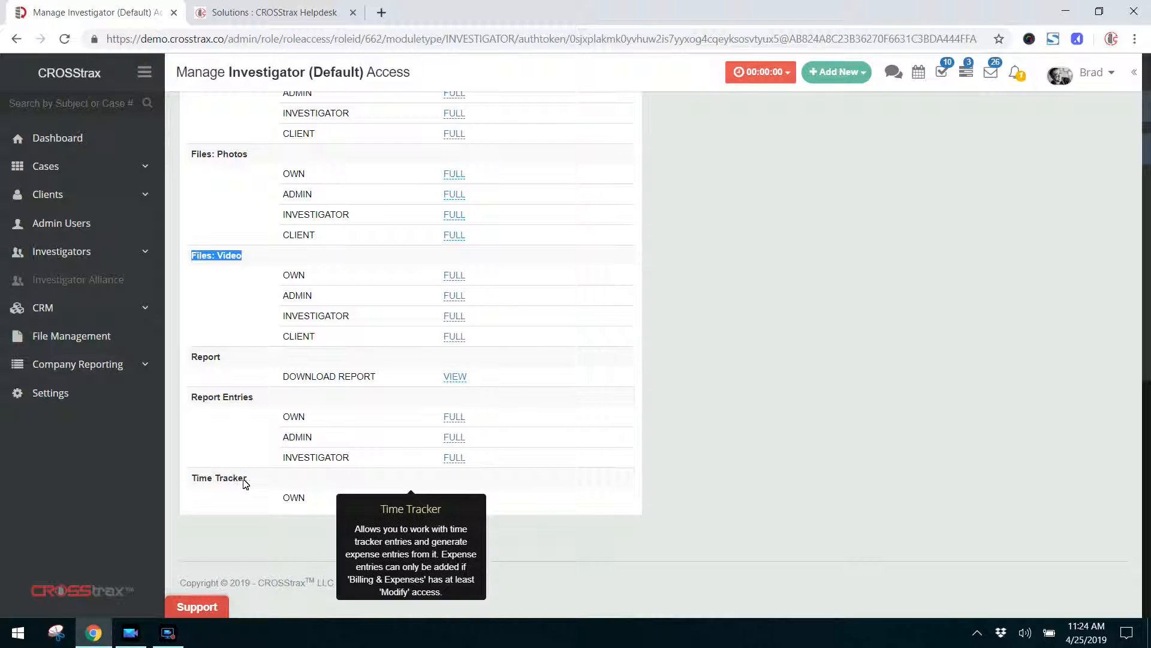
scroll(264, 466, "up", 10)
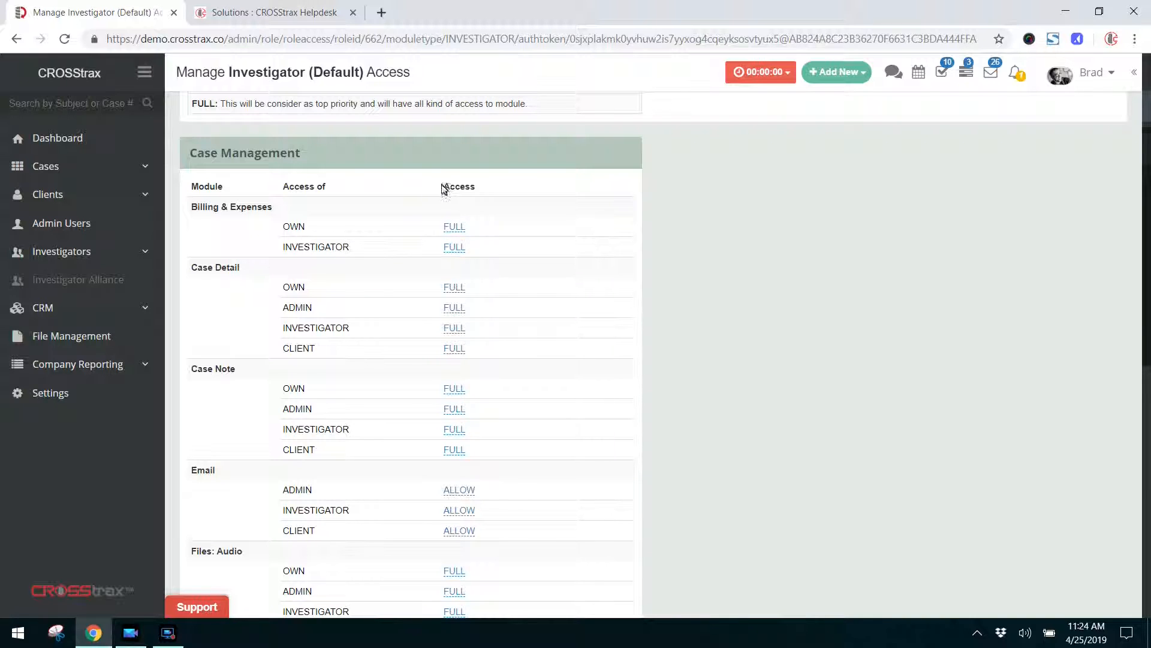
scroll(447, 190, "up", 3)
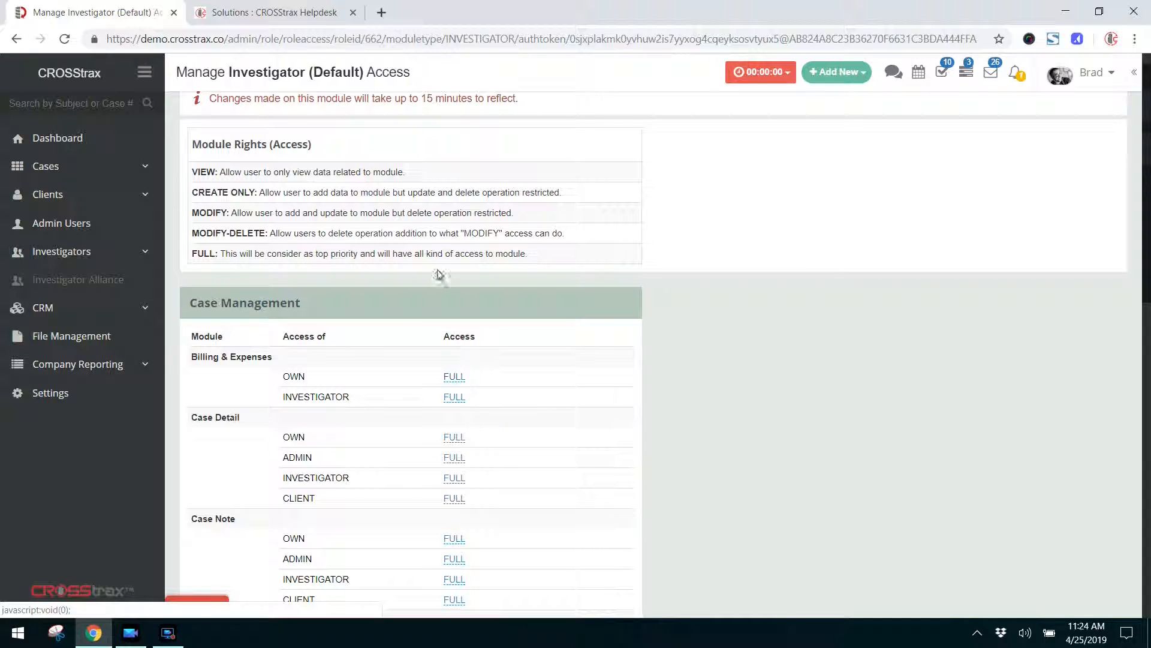
Step: Consult the Helpdesk article's "Access Of" definitions, highlighting that term, and compare them with the Investigator (Default) access page
left_click(304, 15)
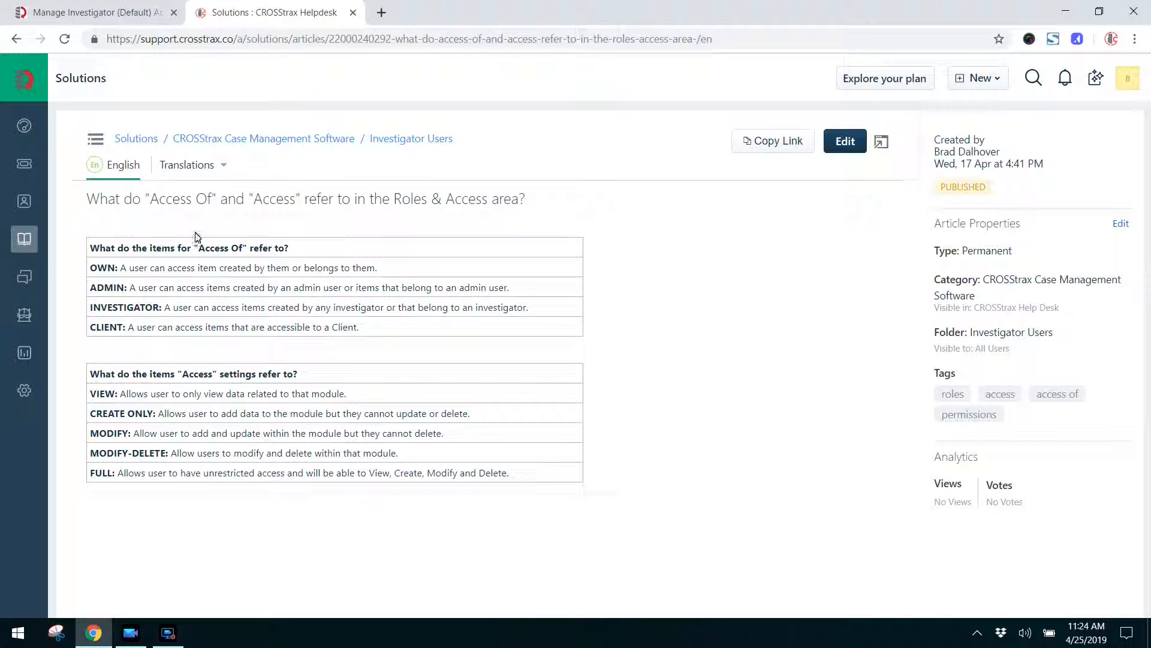
left_click_drag(199, 249, 243, 249)
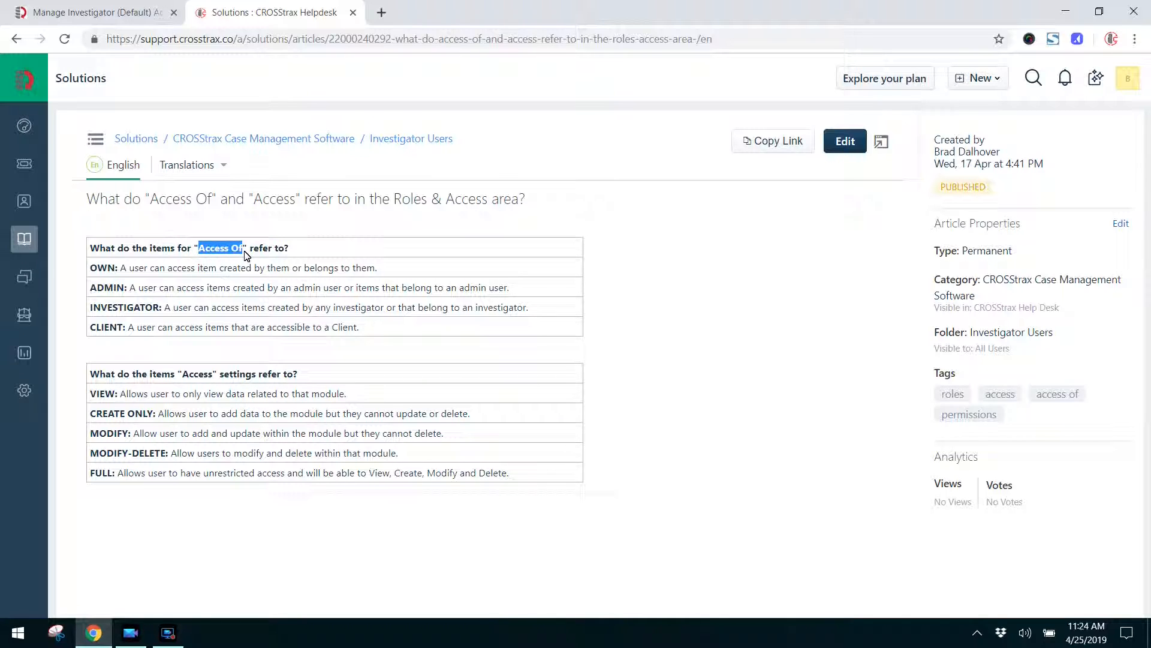
left_click(123, 11)
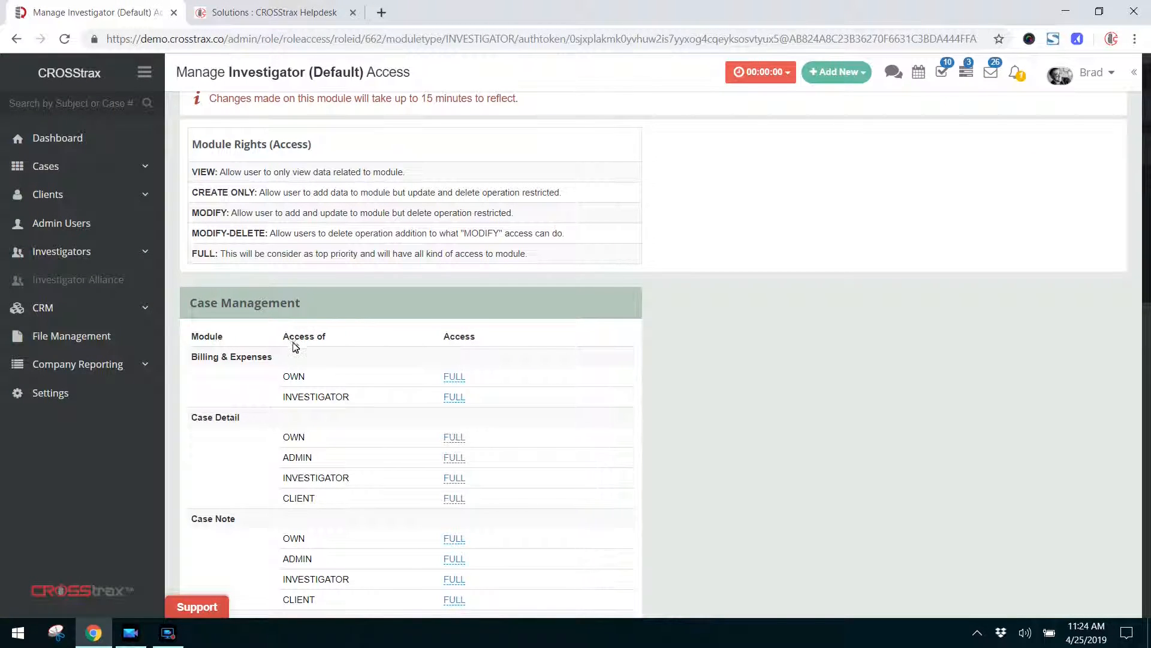
left_click(264, 18)
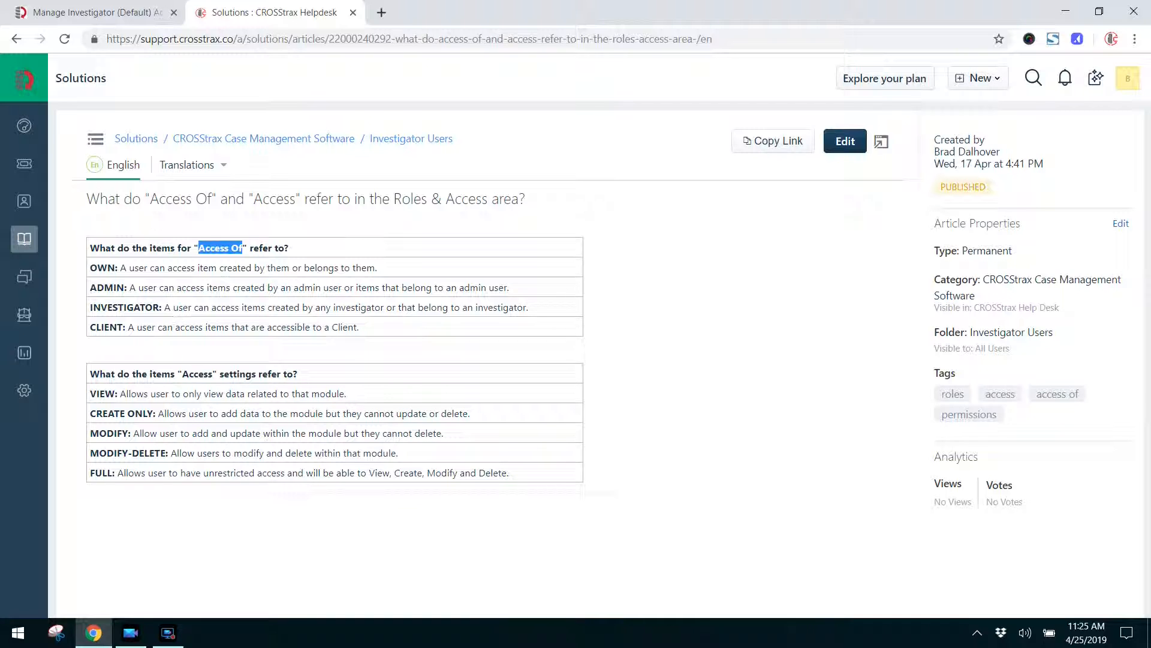
left_click(132, 9)
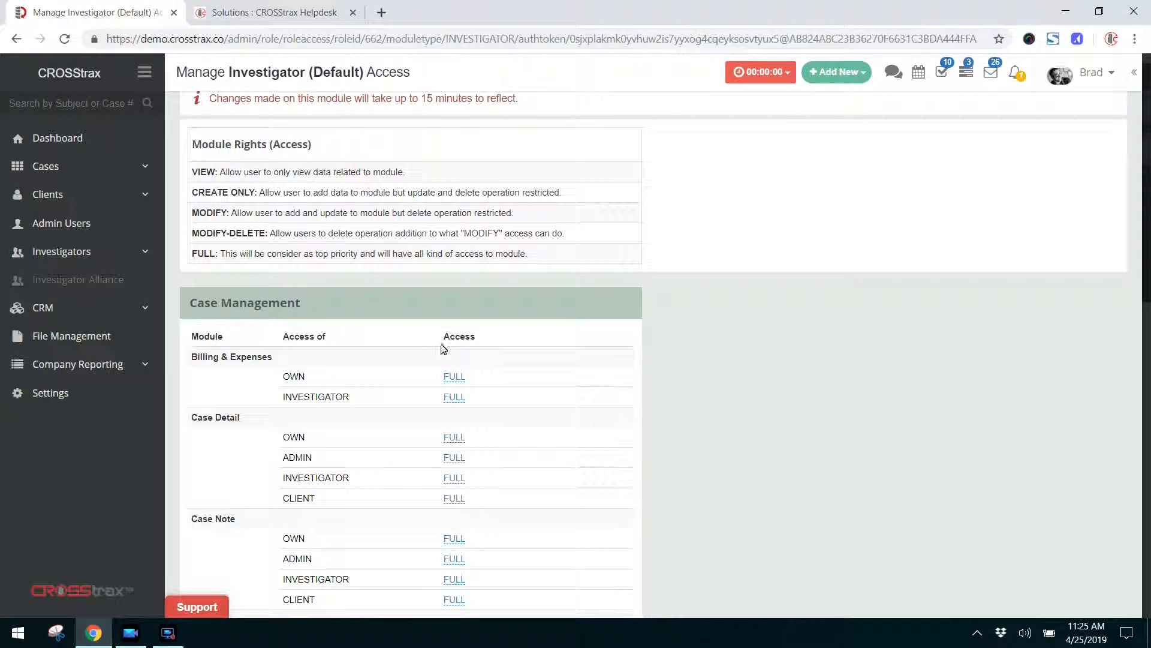
Step: Highlight the Access column heading and the OWN entry under Billing & Expenses
double_click(458, 339)
left_click_drag(282, 379, 309, 382)
mouse_move(244, 356)
Step: Review the "Access" definitions in the Helpdesk article, highlighting MODIFY-DELETE and the rows from VIEW to MODIFY-DELETE
left_click(311, 19)
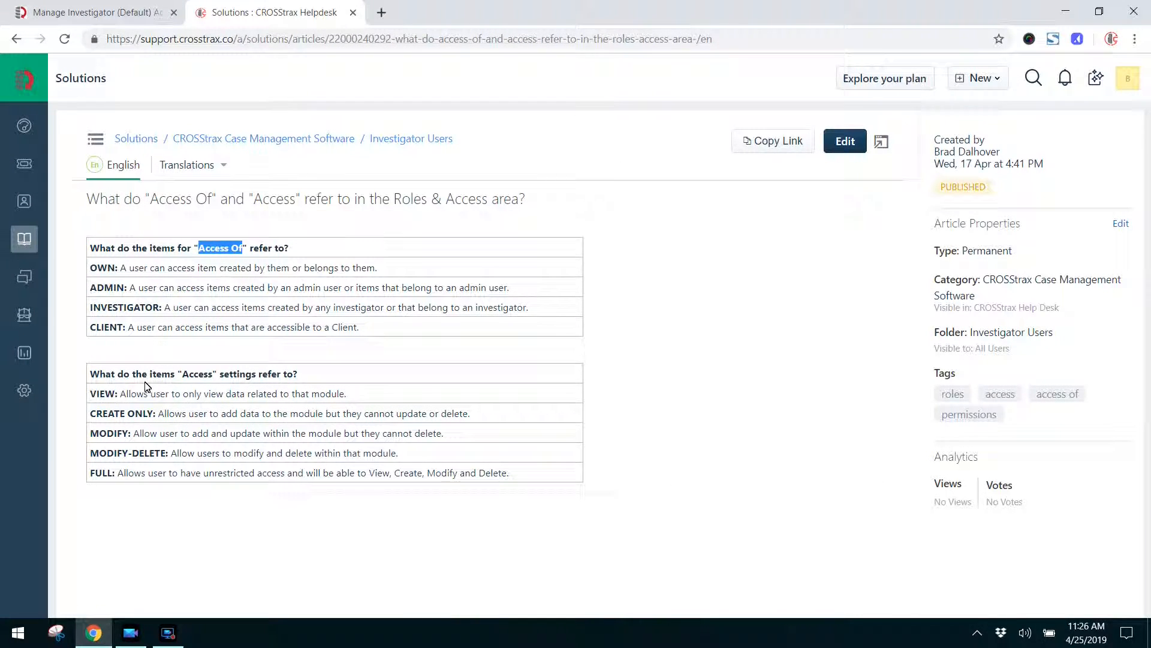
left_click_drag(174, 374, 224, 379)
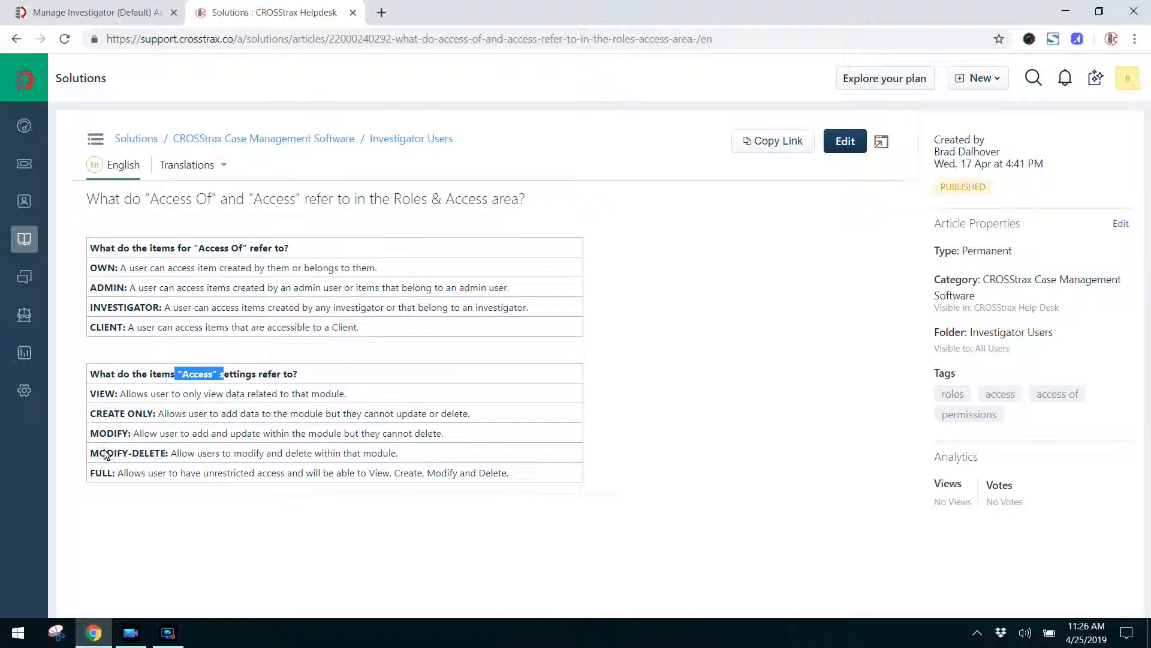
left_click_drag(88, 453, 173, 456)
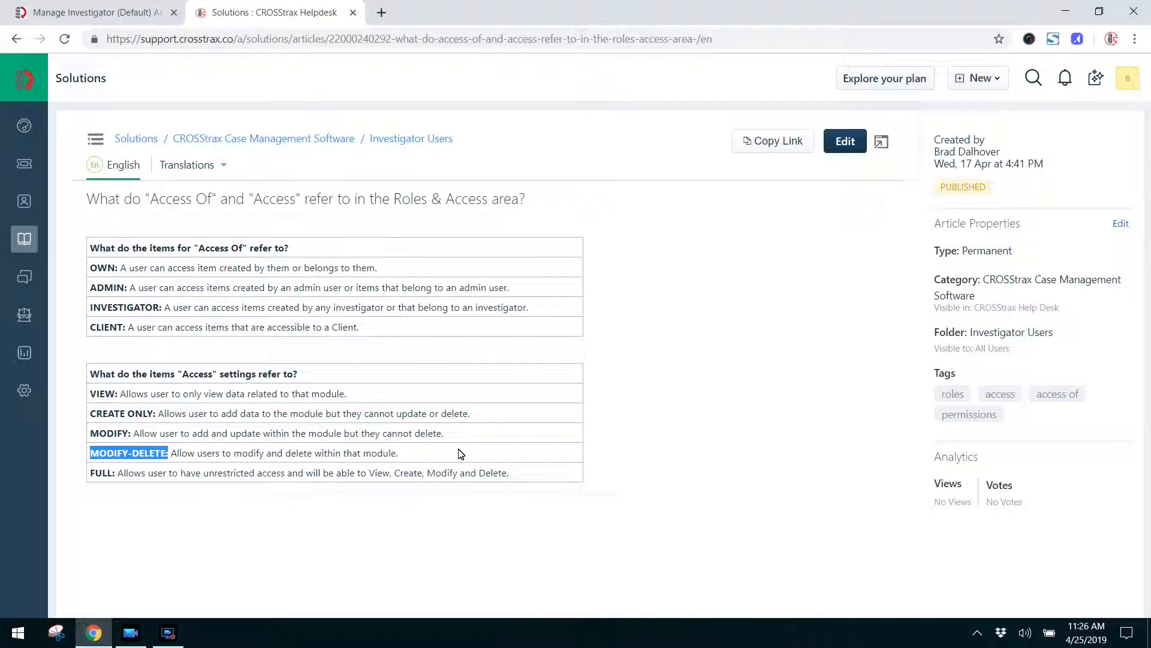
left_click(107, 511)
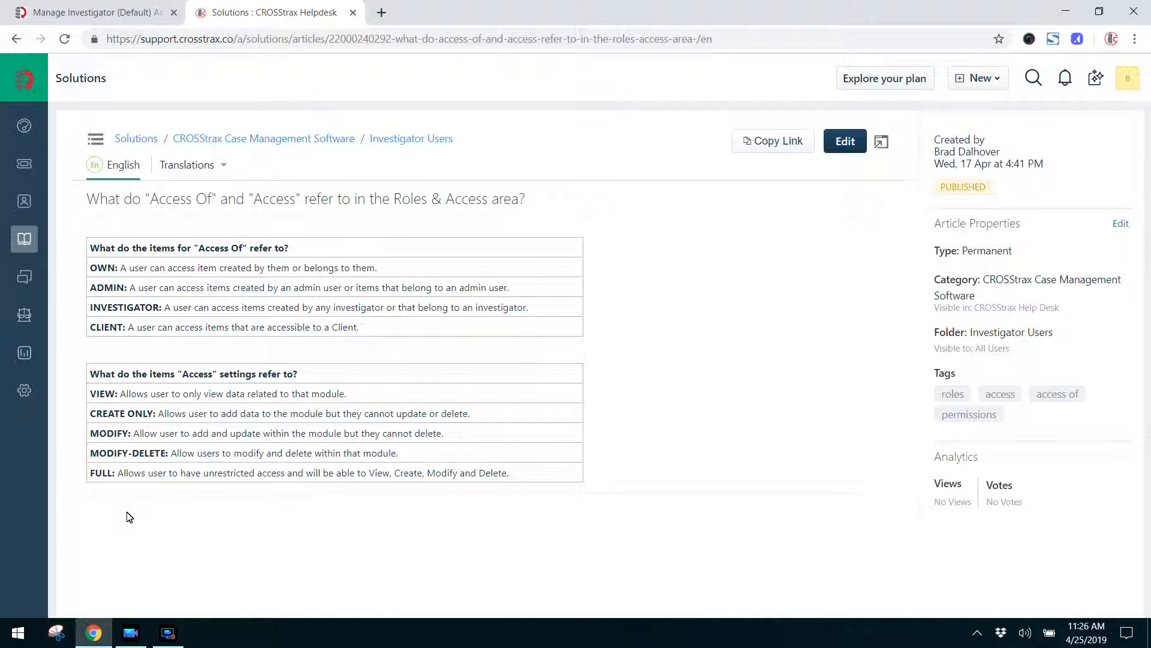
left_click_drag(88, 390, 416, 458)
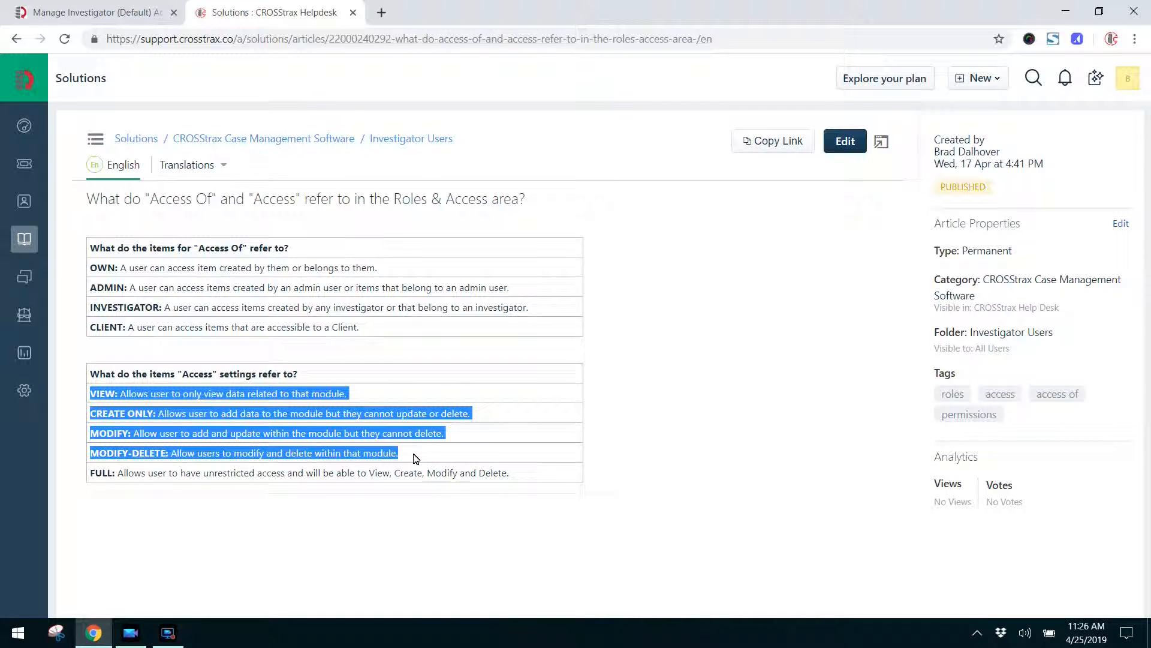
Step: Return to the Investigator (Default) access page and view the access options for OWN under Billing & Expenses, leaving them without saving
left_click(134, 7)
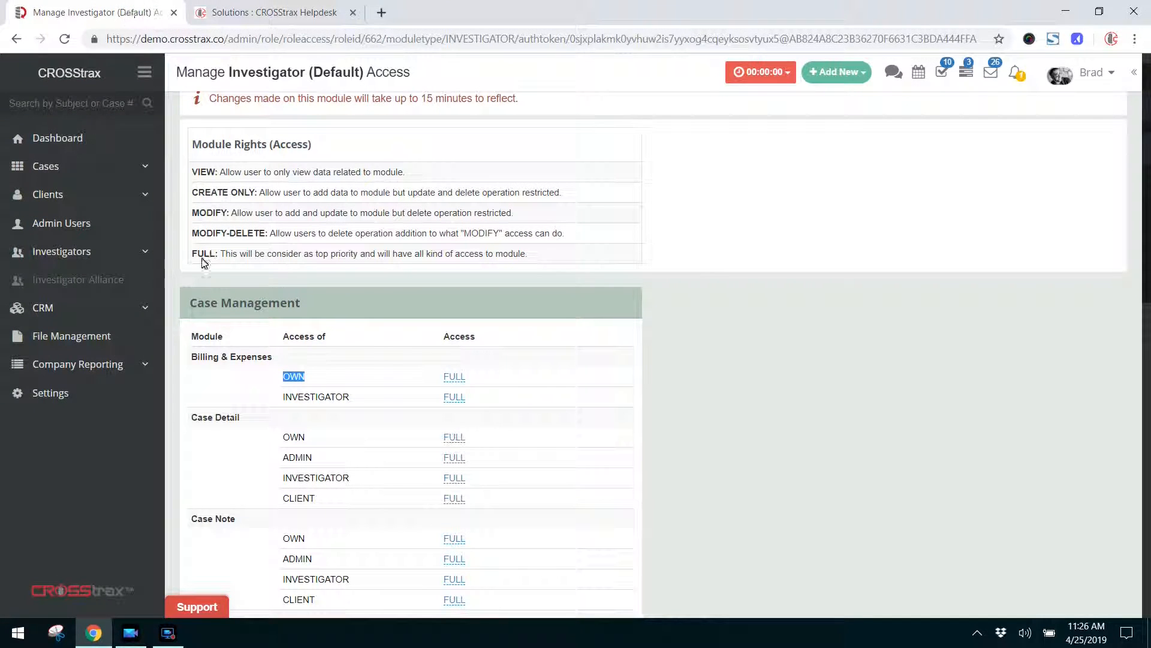
left_click(579, 317)
left_click_drag(283, 380, 315, 383)
left_click(460, 379)
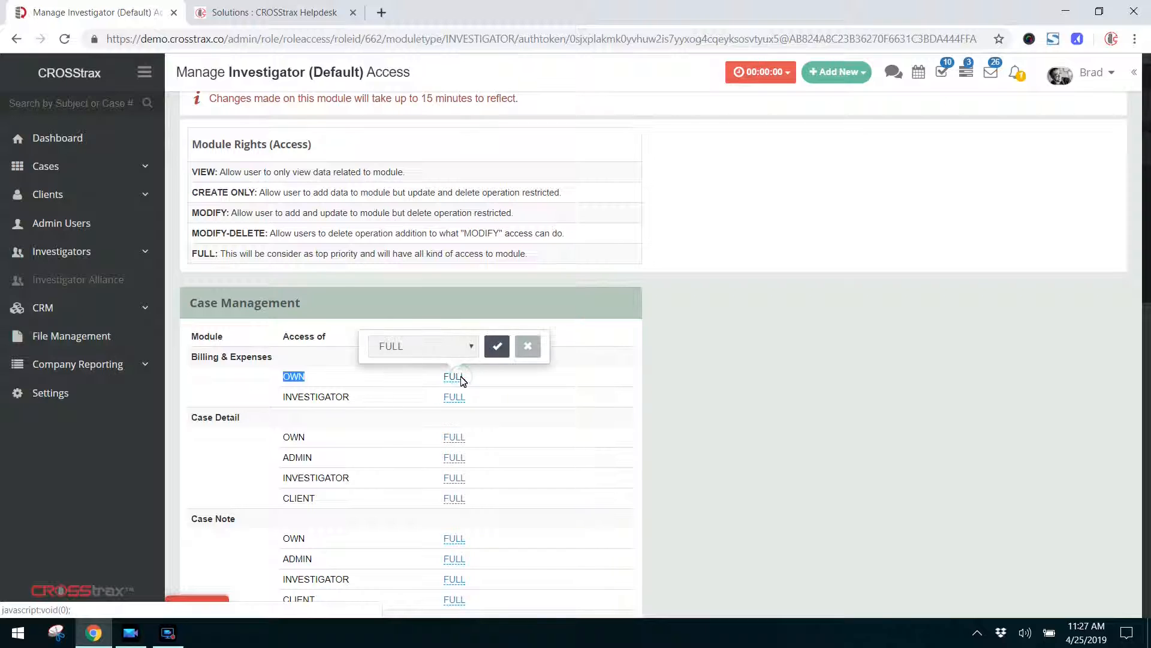
left_click(471, 349)
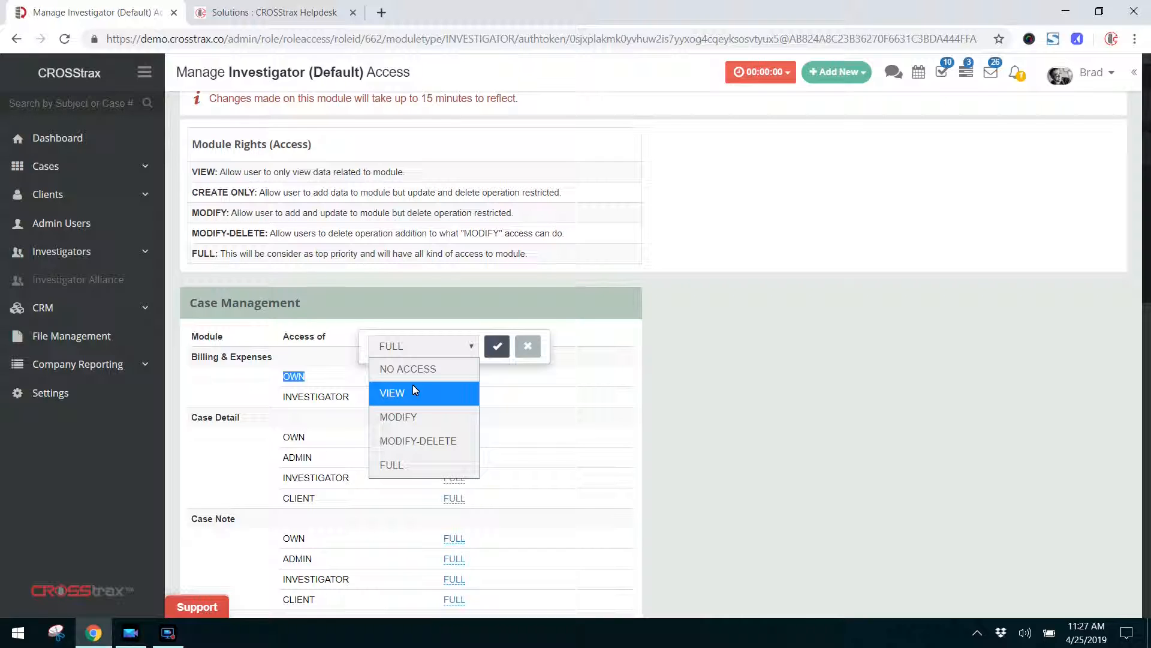
left_click(599, 407)
Step: Set the Case Detail access for OWN to NO ACCESS and save it
left_click(454, 437)
left_click(464, 407)
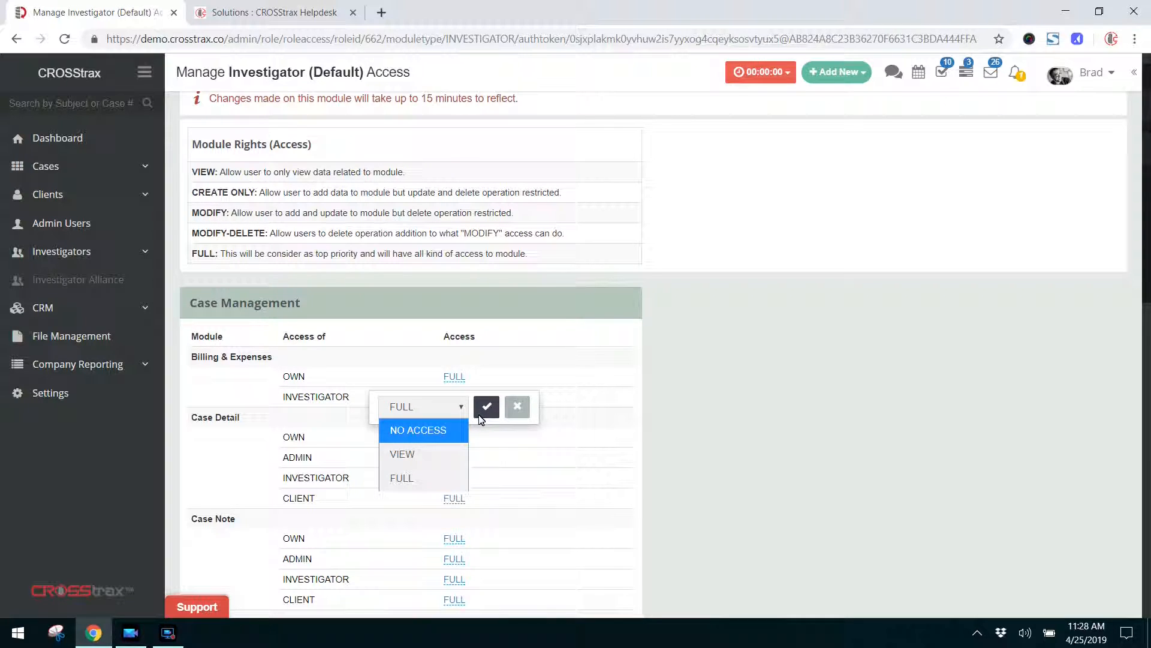
left_click(427, 433)
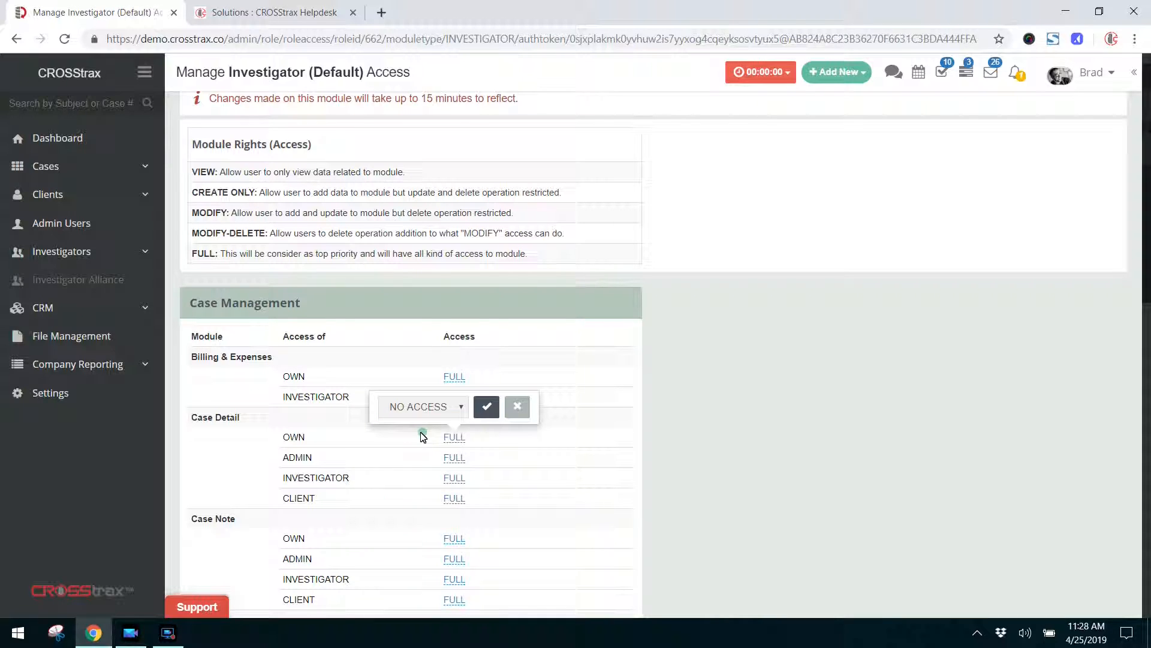
left_click(486, 408)
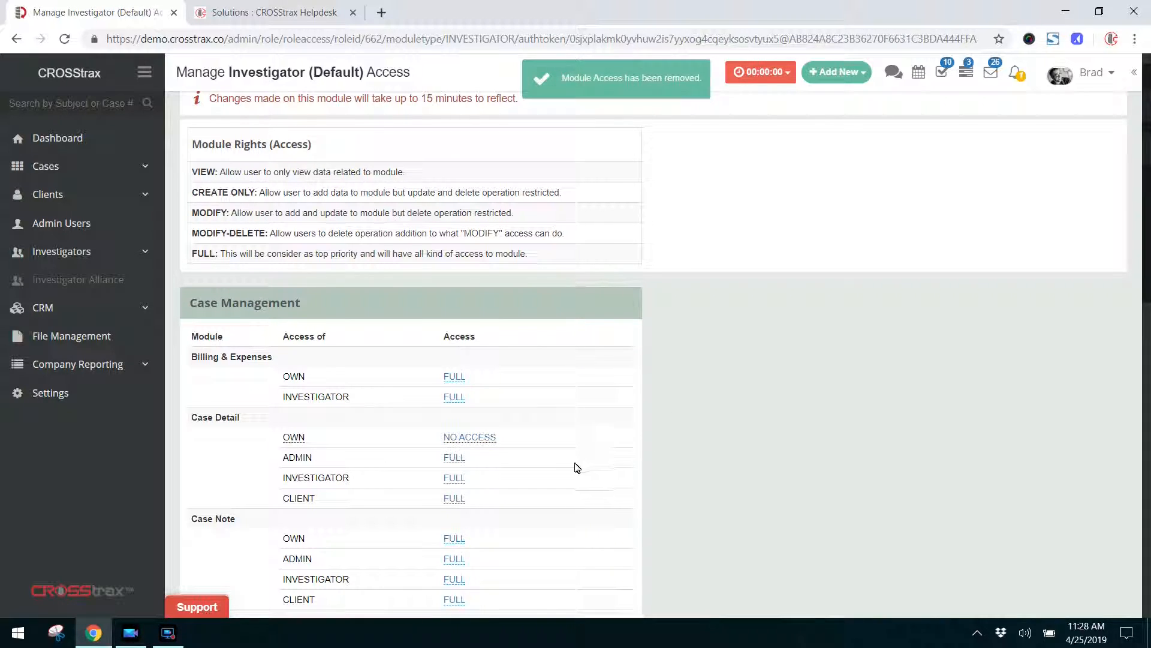
Step: Set the Email module's access for ADMIN to NO ACCESS and save it
scroll(558, 460, "down", 4)
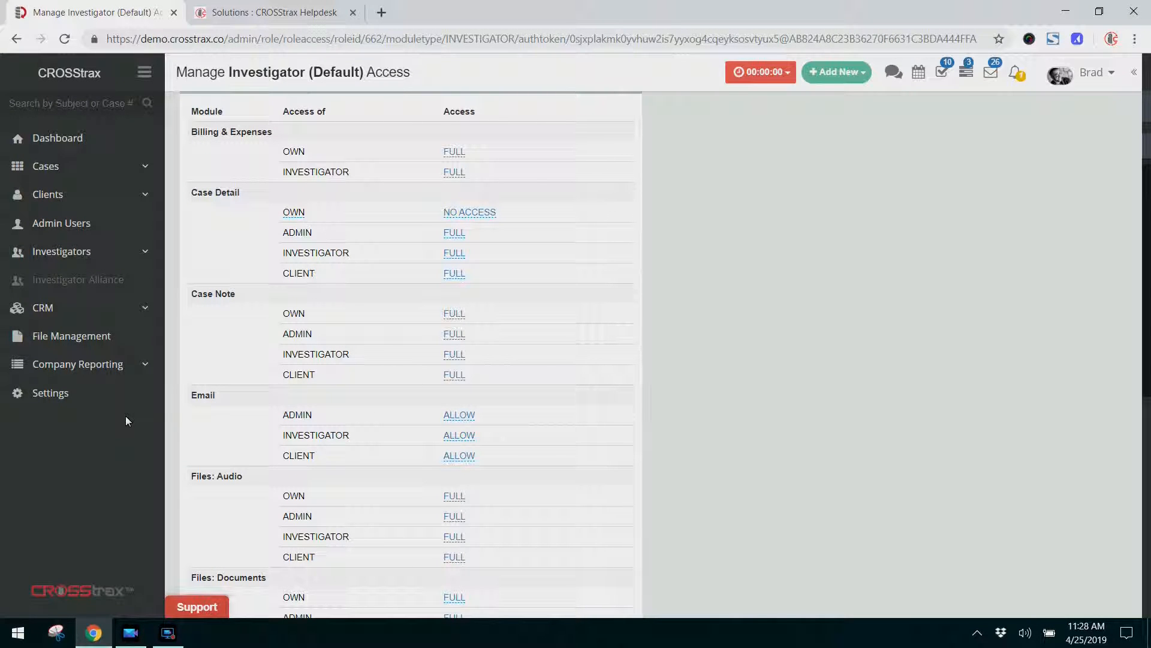
left_click_drag(183, 399, 214, 427)
left_click(214, 427)
left_click(455, 417)
left_click(465, 385)
left_click(454, 407)
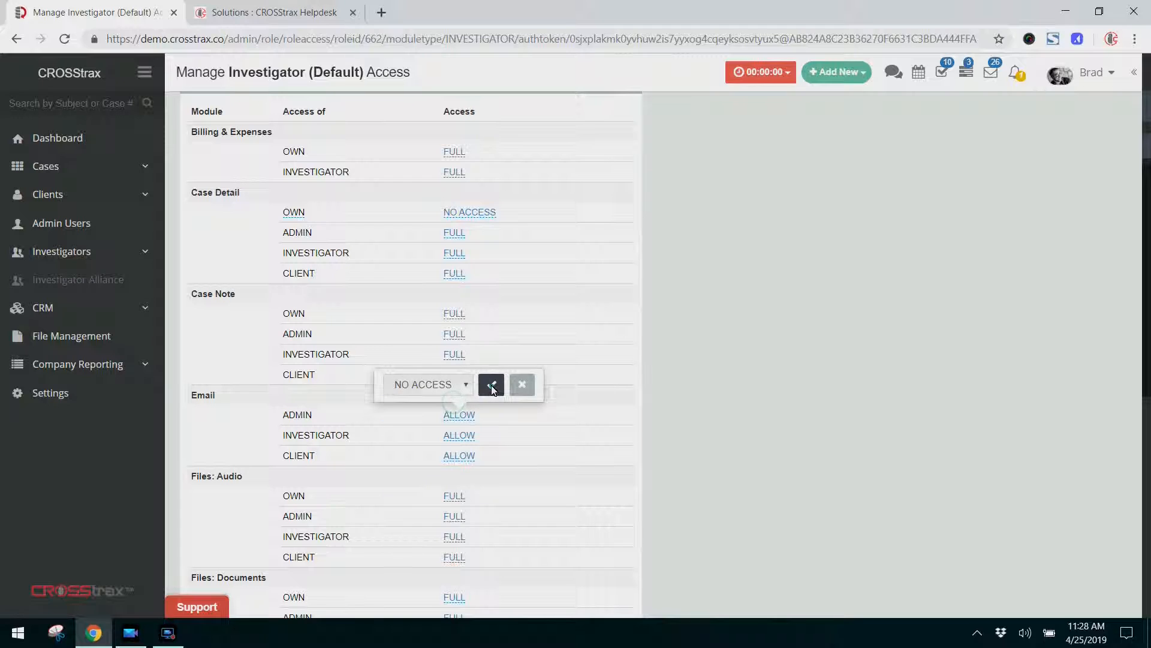
left_click(491, 384)
Step: Set the Files: Photos access for OWN to VIEW and save it
scroll(316, 484, "down", 5)
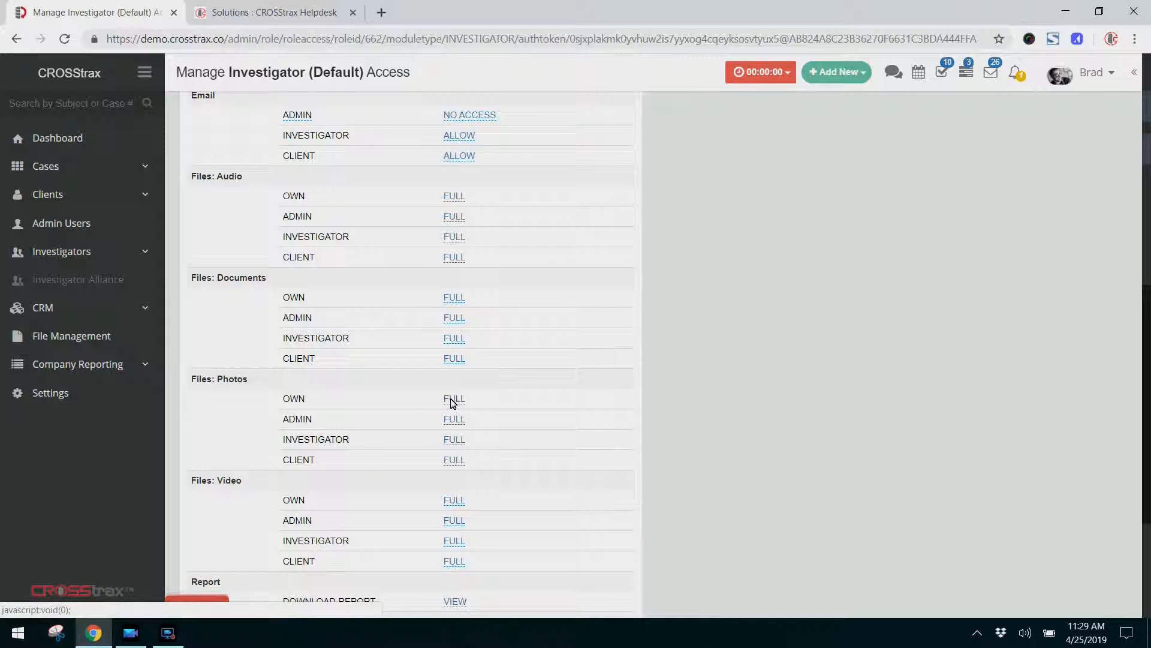
left_click_drag(273, 403, 314, 403)
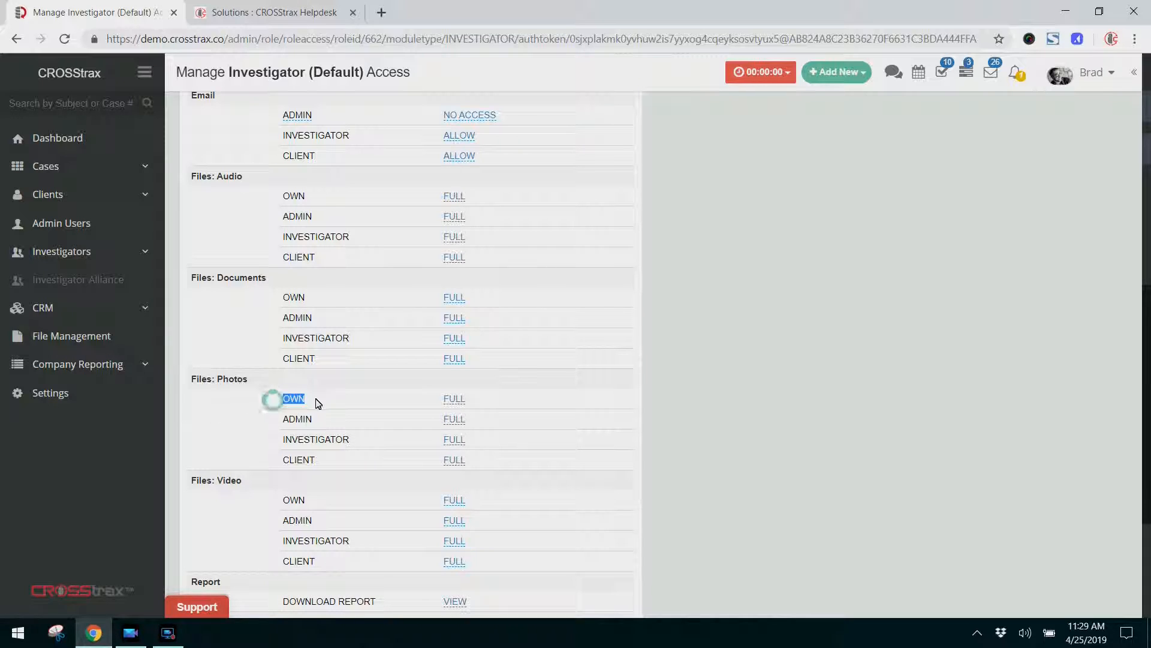
left_click(456, 400)
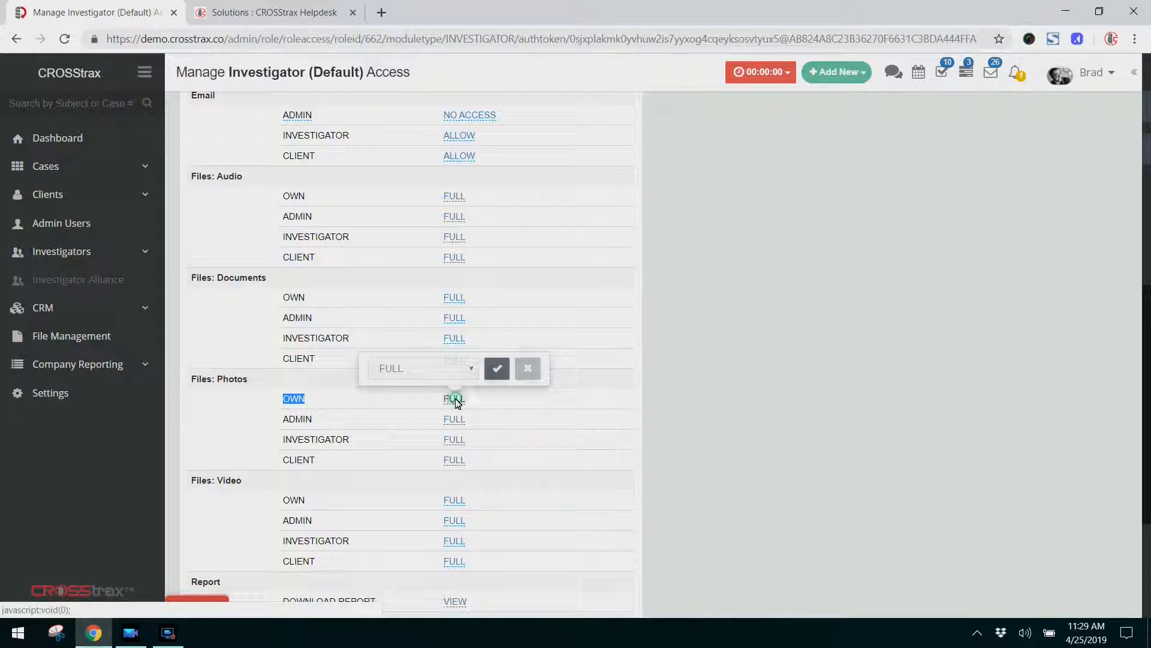
left_click(470, 368)
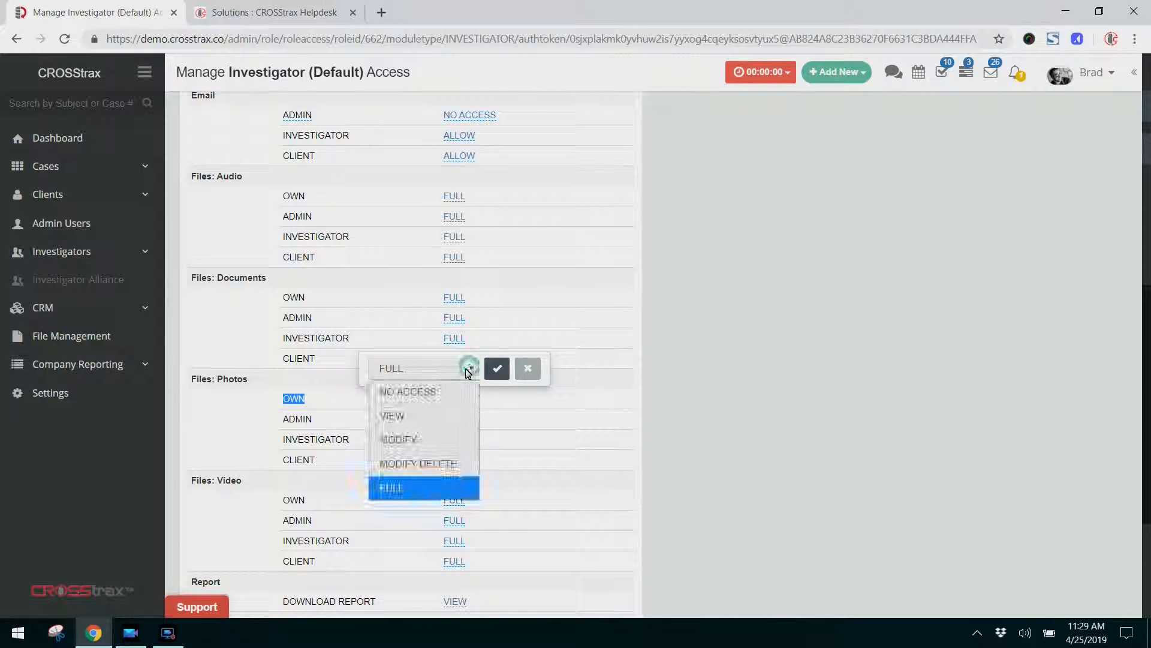
left_click(407, 423)
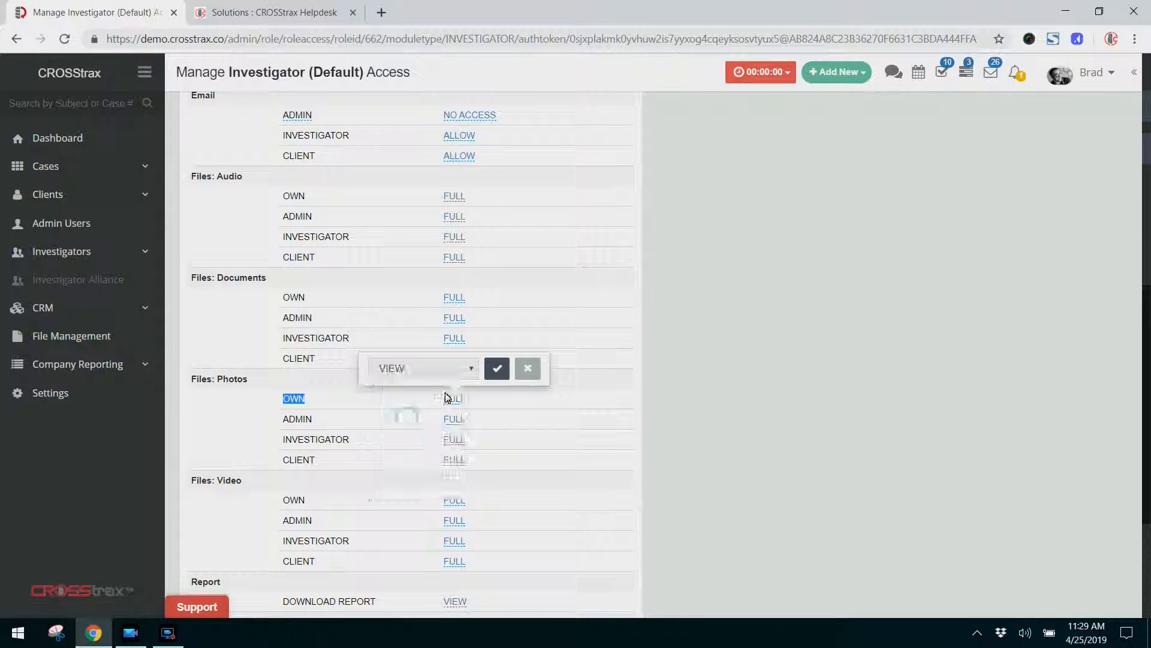
left_click(497, 368)
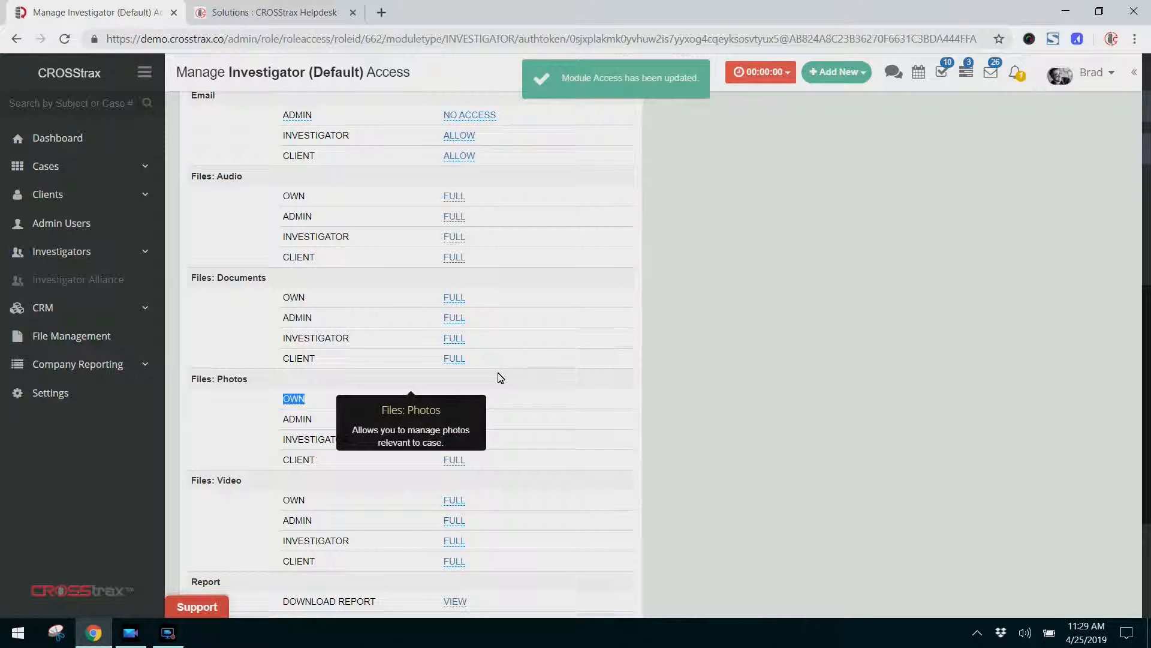
Step: Set the Files: Photos access for ADMIN to VIEW and save it
left_click(454, 419)
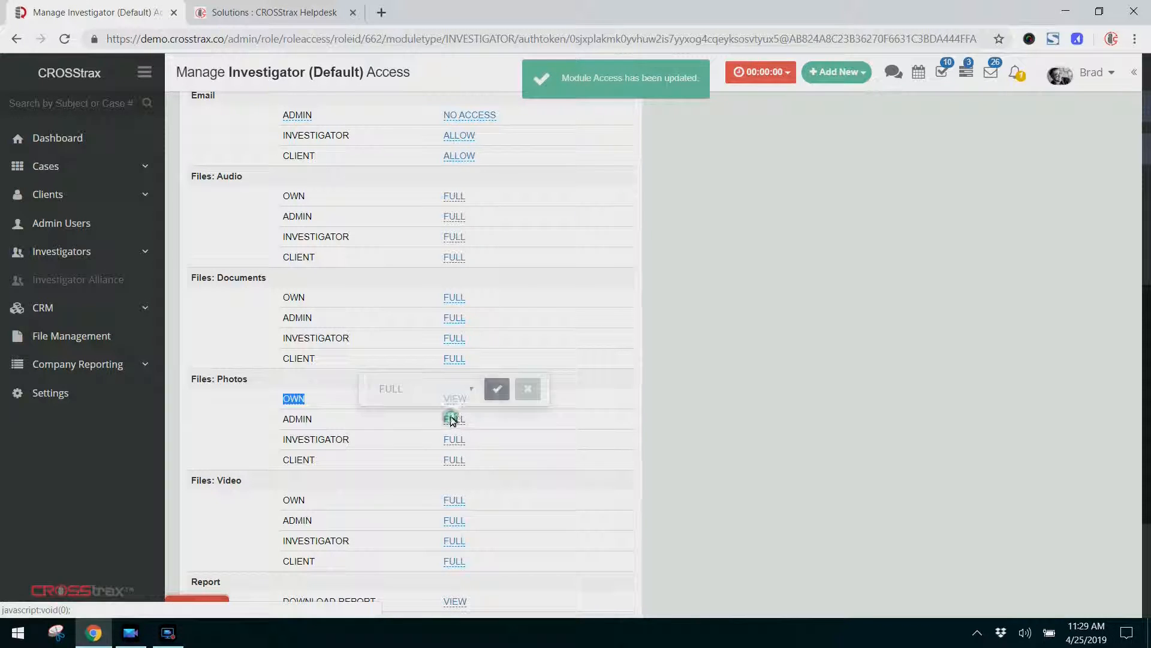
left_click(477, 395)
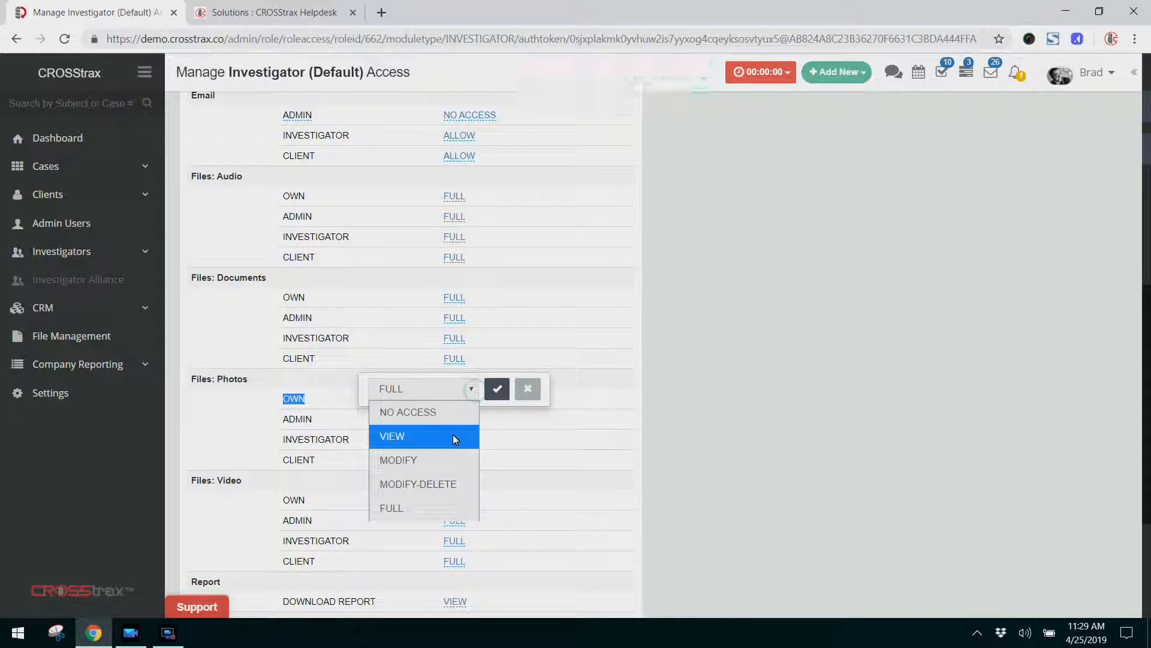
left_click(453, 434)
left_click(490, 394)
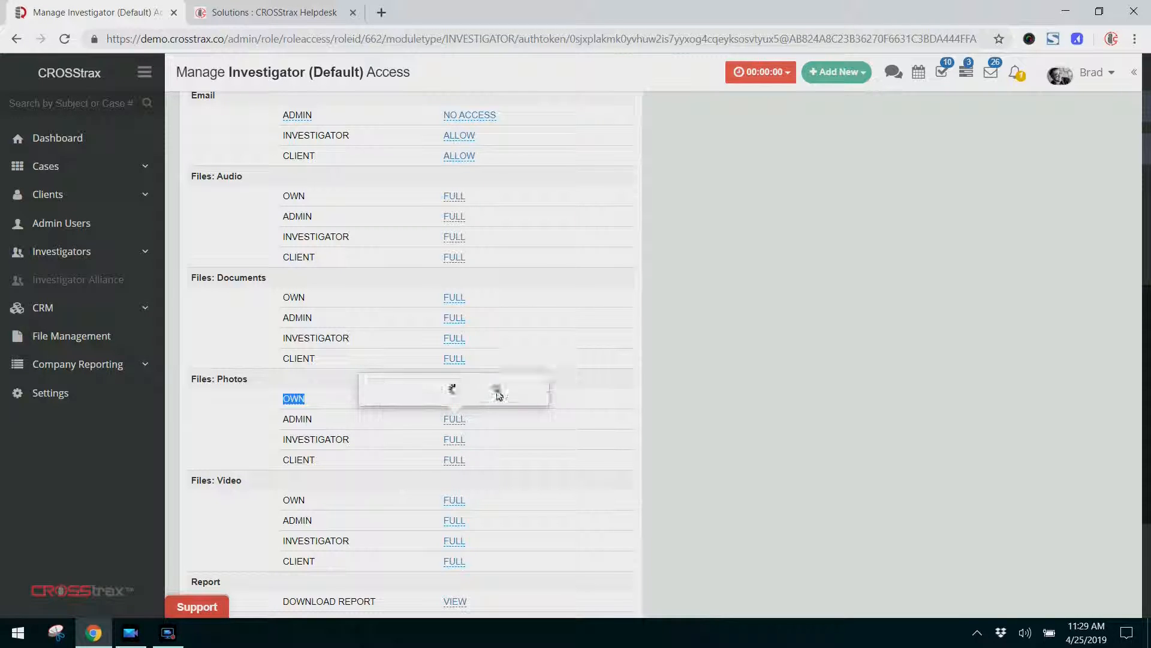
Step: Set the Files: Photos access for INVESTIGATOR to VIEW and save it
left_click(451, 440)
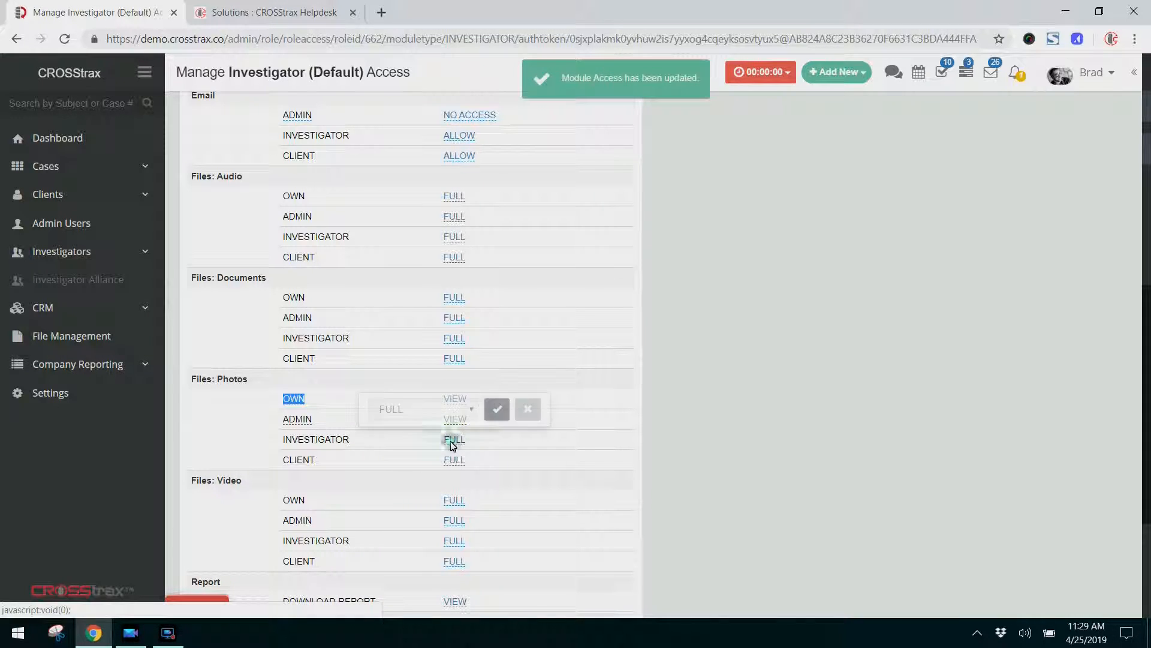
left_click(471, 410)
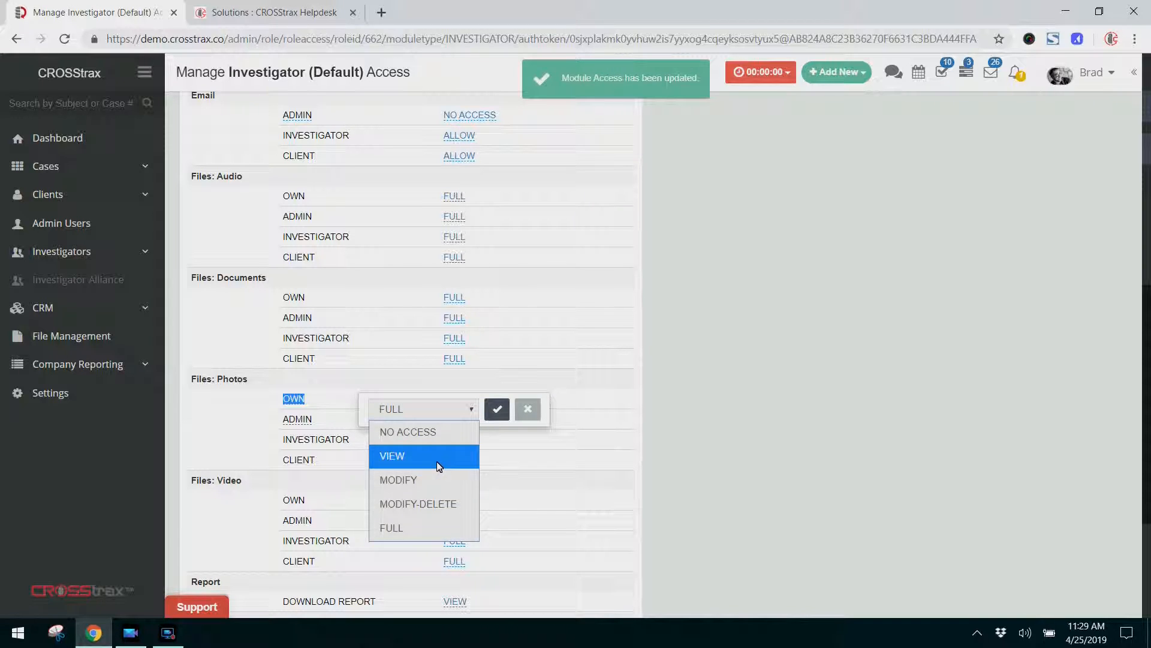
left_click(437, 462)
left_click(497, 413)
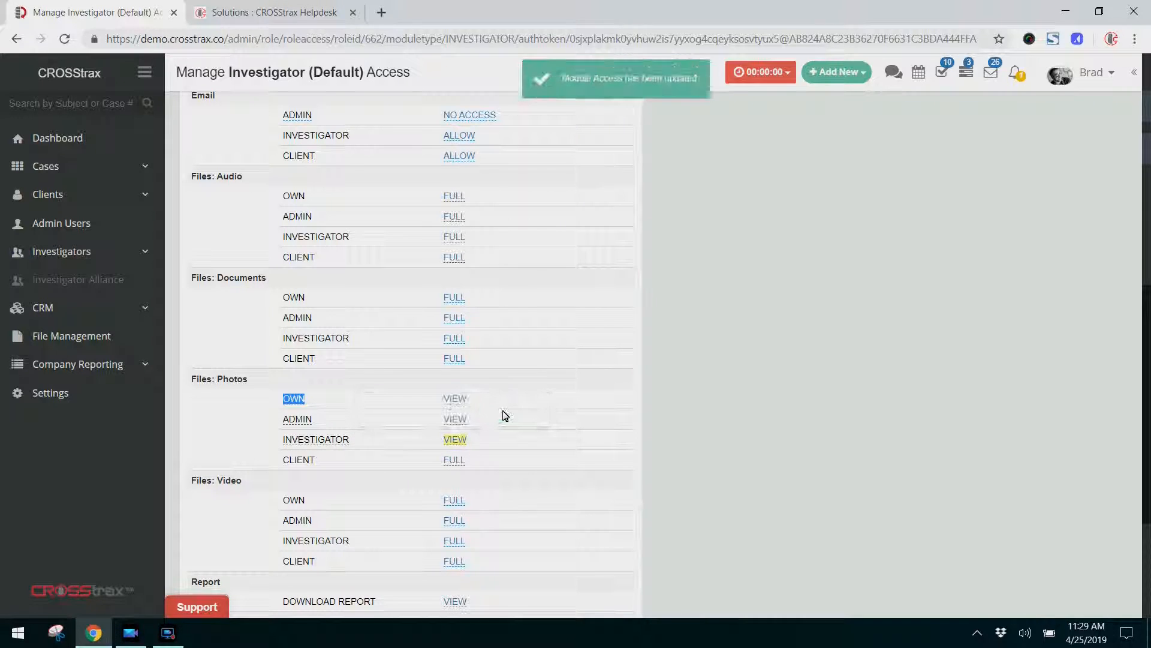
Step: Set the Case Note access for CLIENT to NO ACCESS and save it
scroll(588, 445, "down", 1)
scroll(591, 445, "down", 3)
scroll(588, 453, "up", 10)
mouse_move(193, 378)
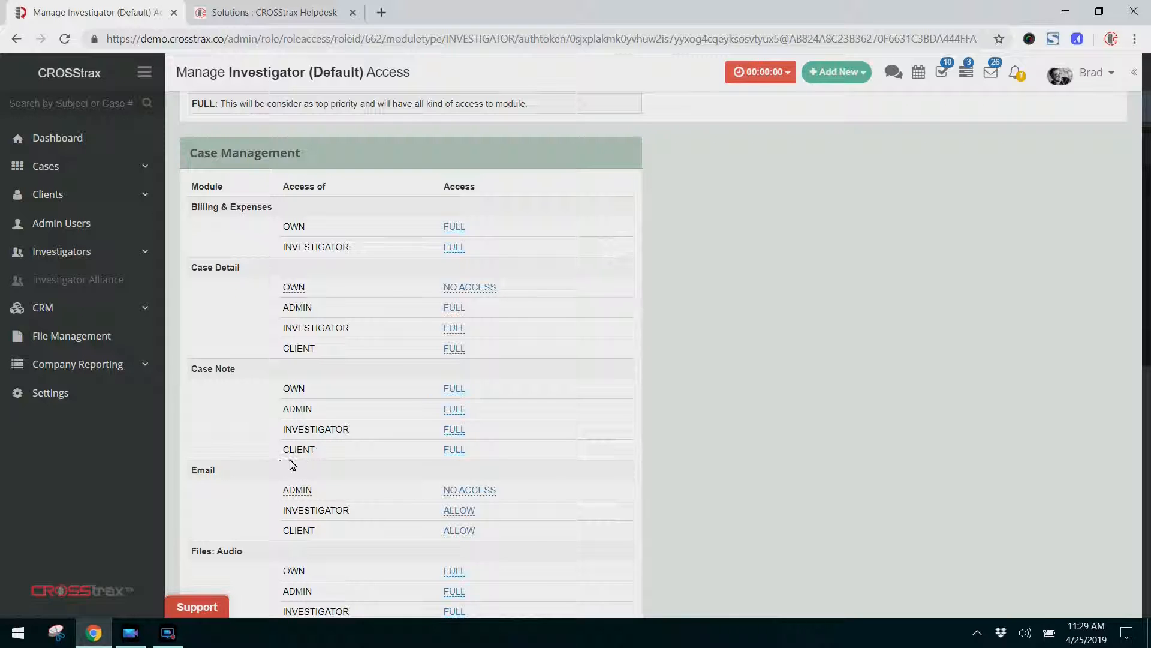
left_click(459, 451)
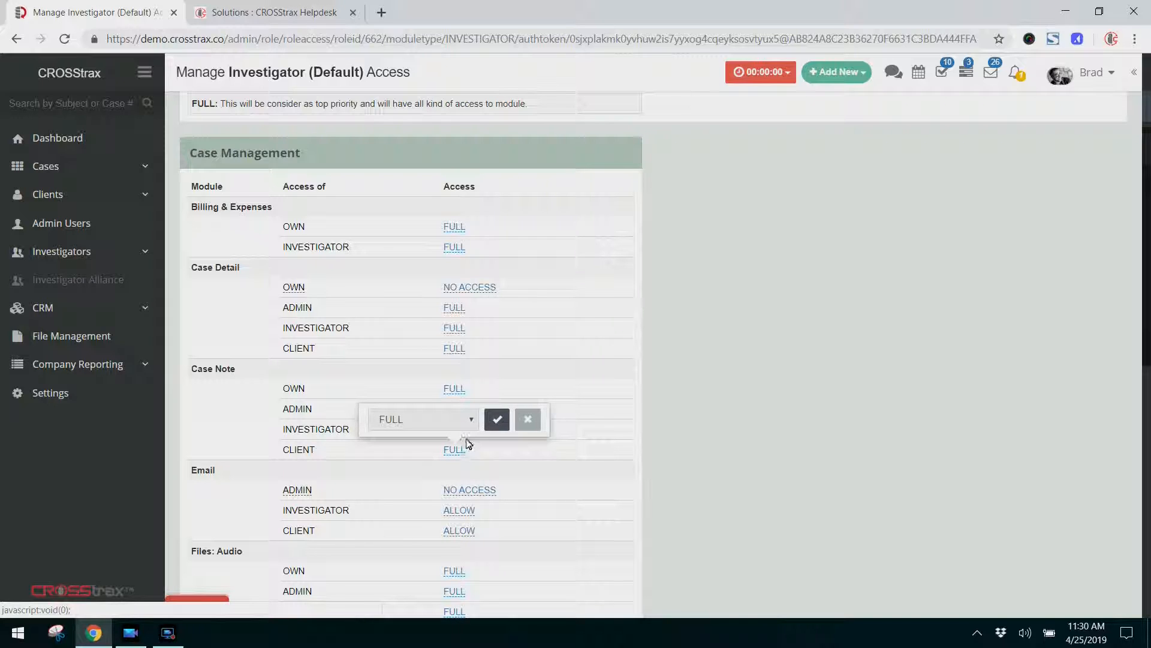
left_click(475, 419)
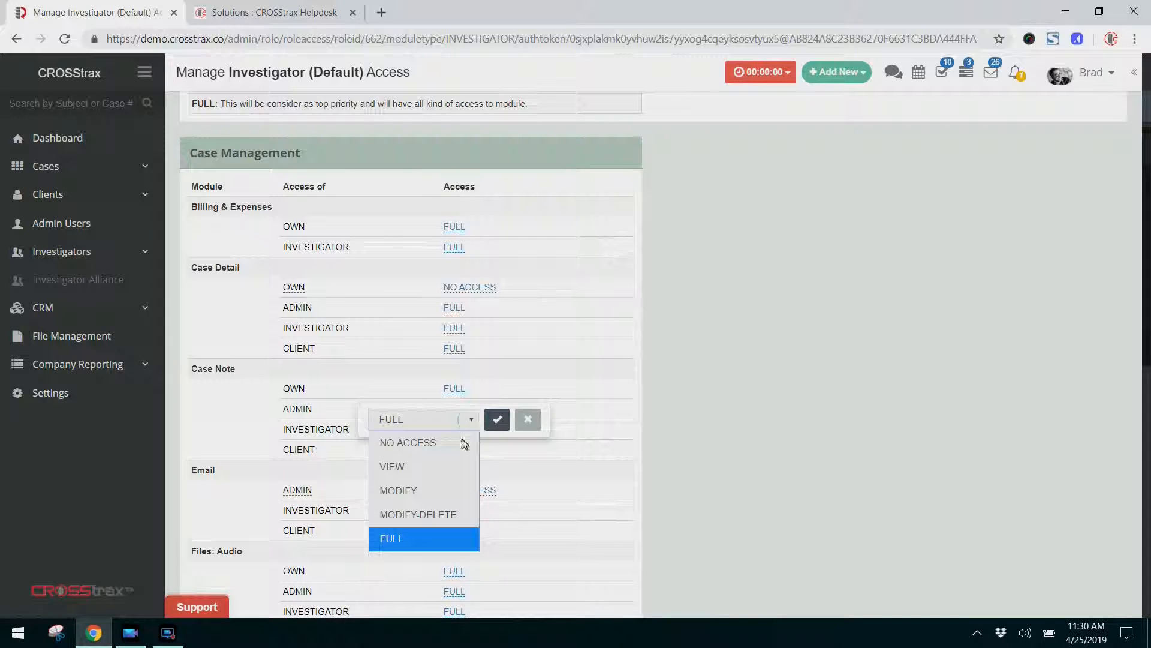
left_click(420, 439)
left_click(495, 420)
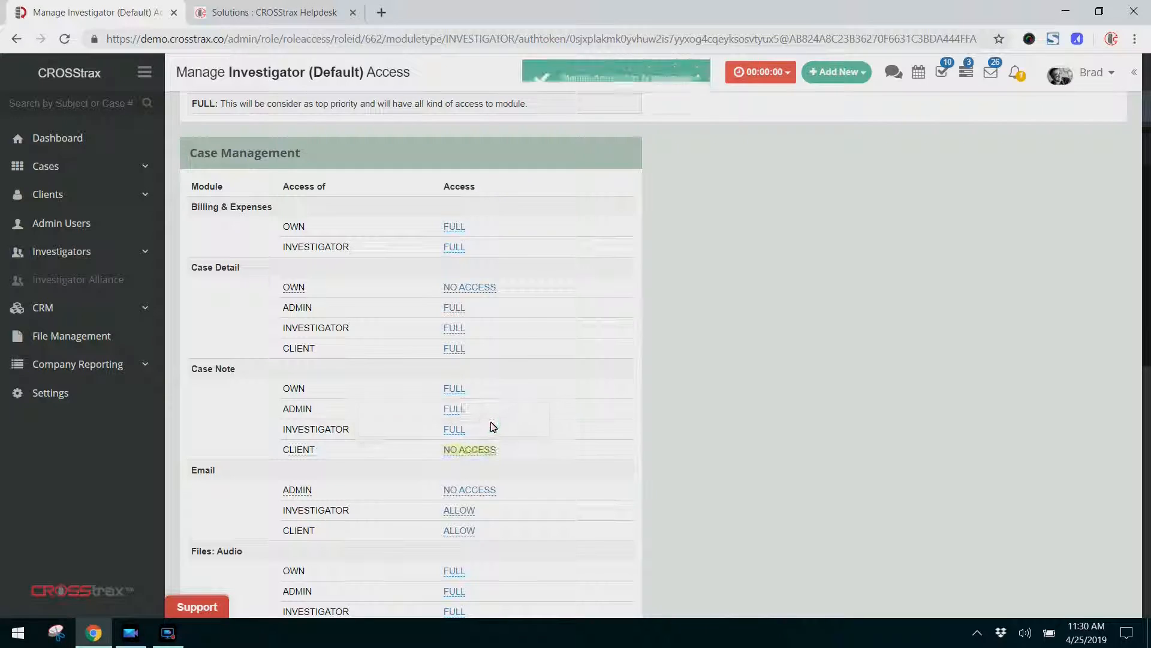
Step: Set the Case Note access for ADMIN to VIEW and save it
left_click(458, 413)
left_click(472, 384)
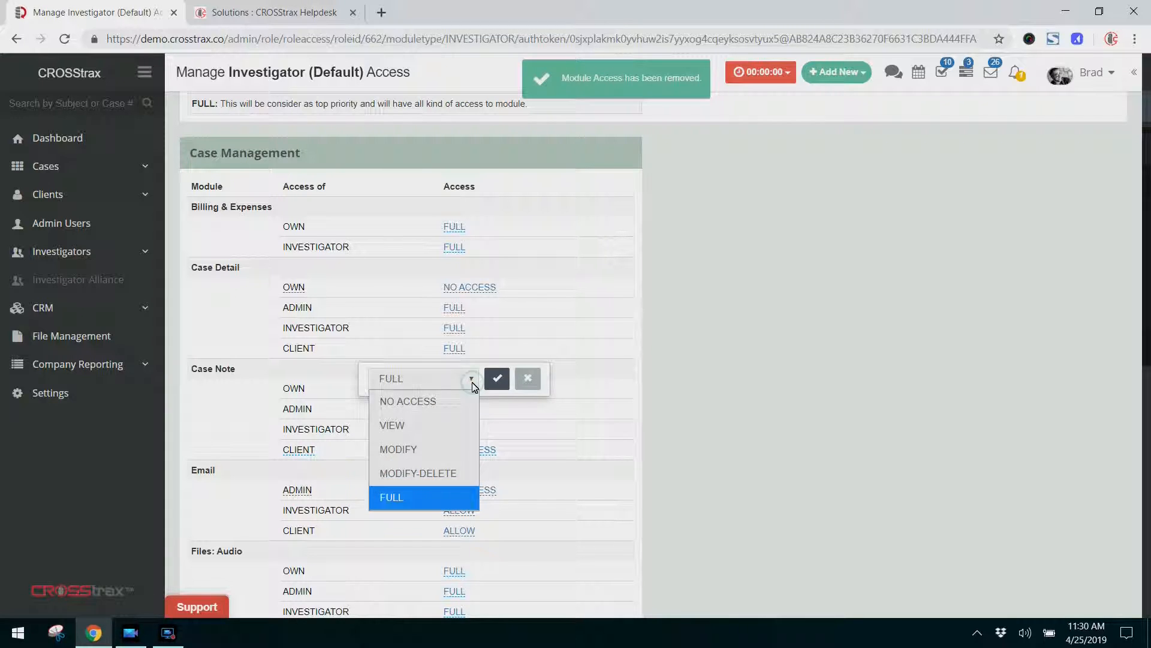
left_click(452, 422)
left_click(497, 383)
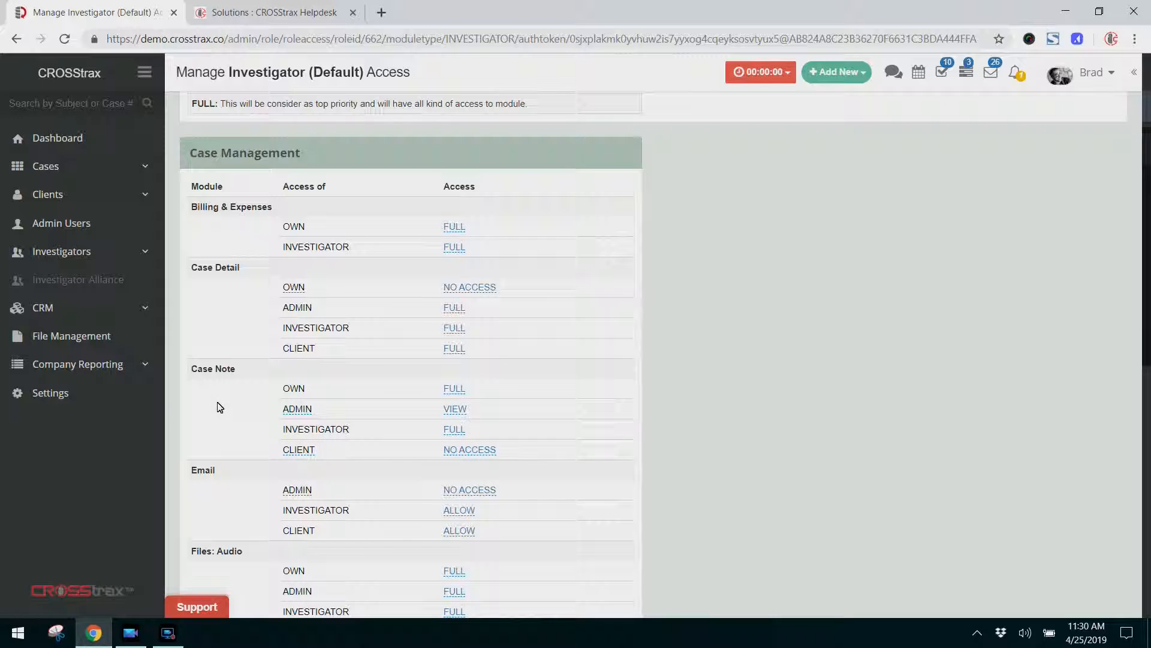
Step: Return to Roles & Access in the settings and review the list of investigator roles
left_click(64, 398)
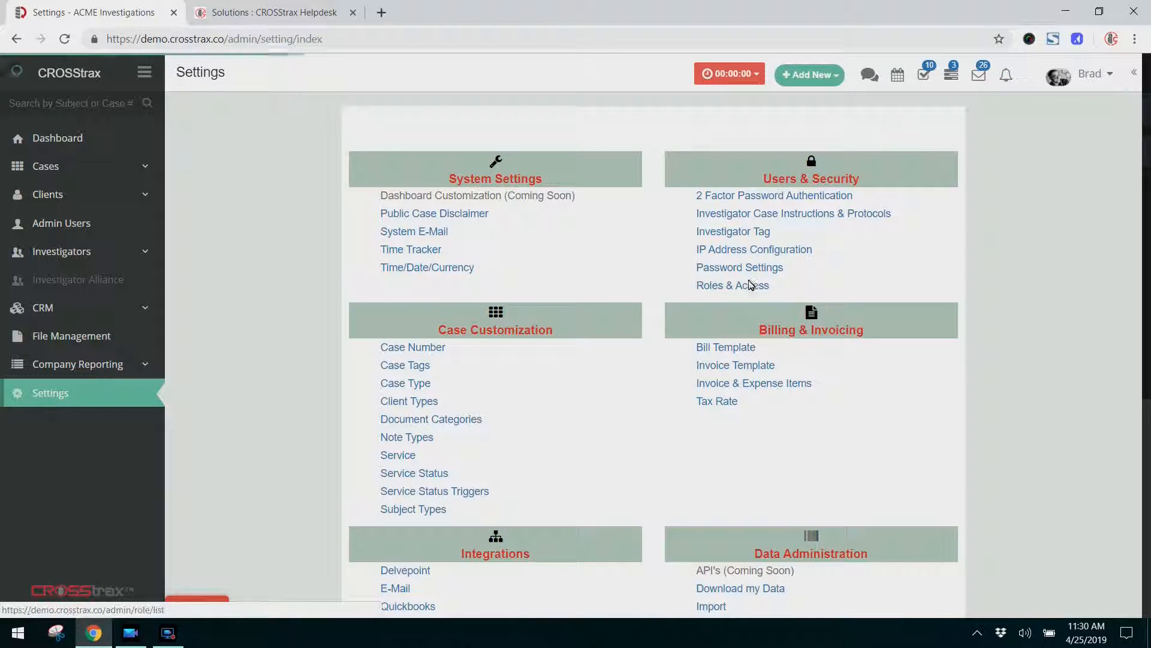
left_click(748, 285)
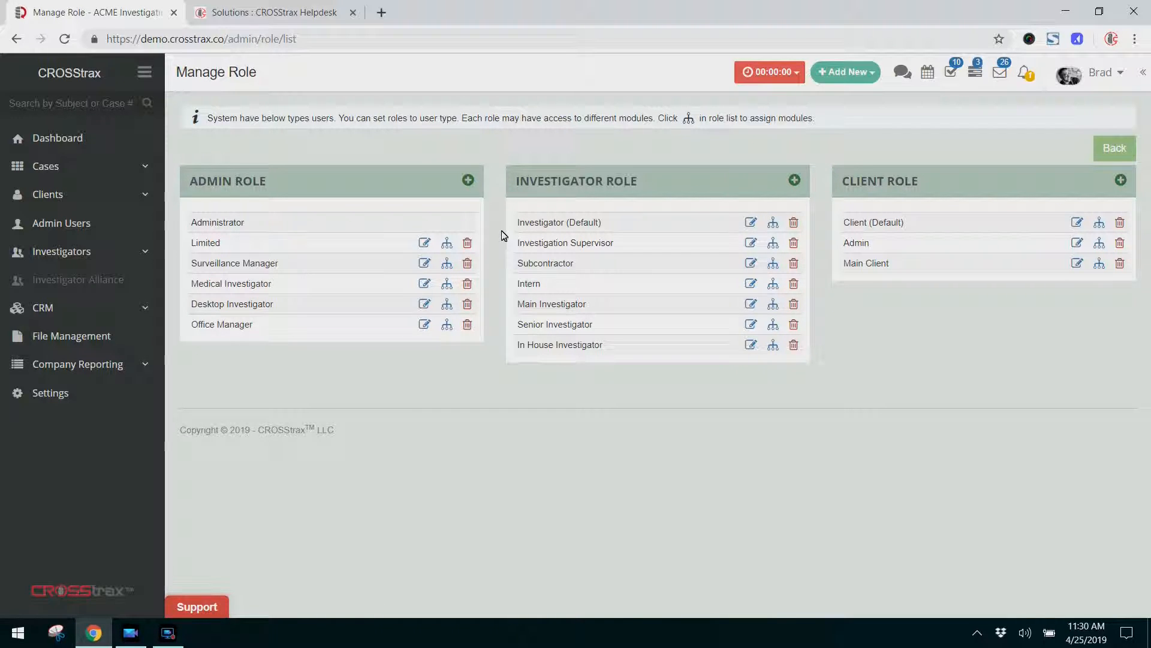
left_click_drag(518, 227, 797, 349)
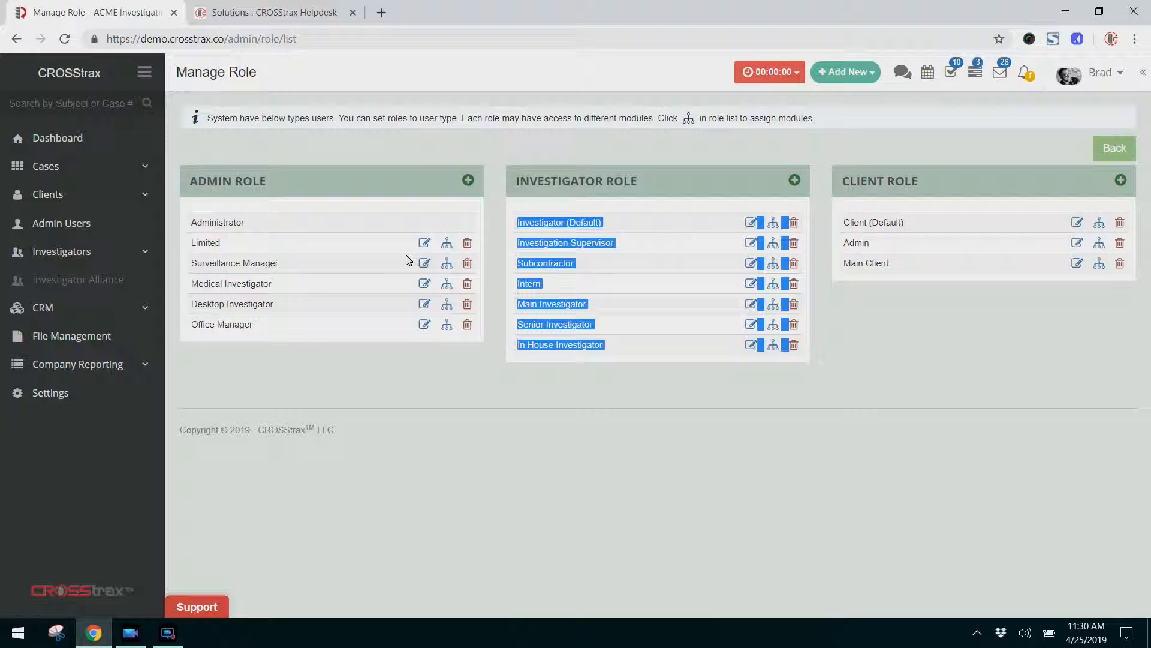
Step: Open the first investigator's account from the investigator list and view the available Role options, leaving the role as it is
left_click(86, 257)
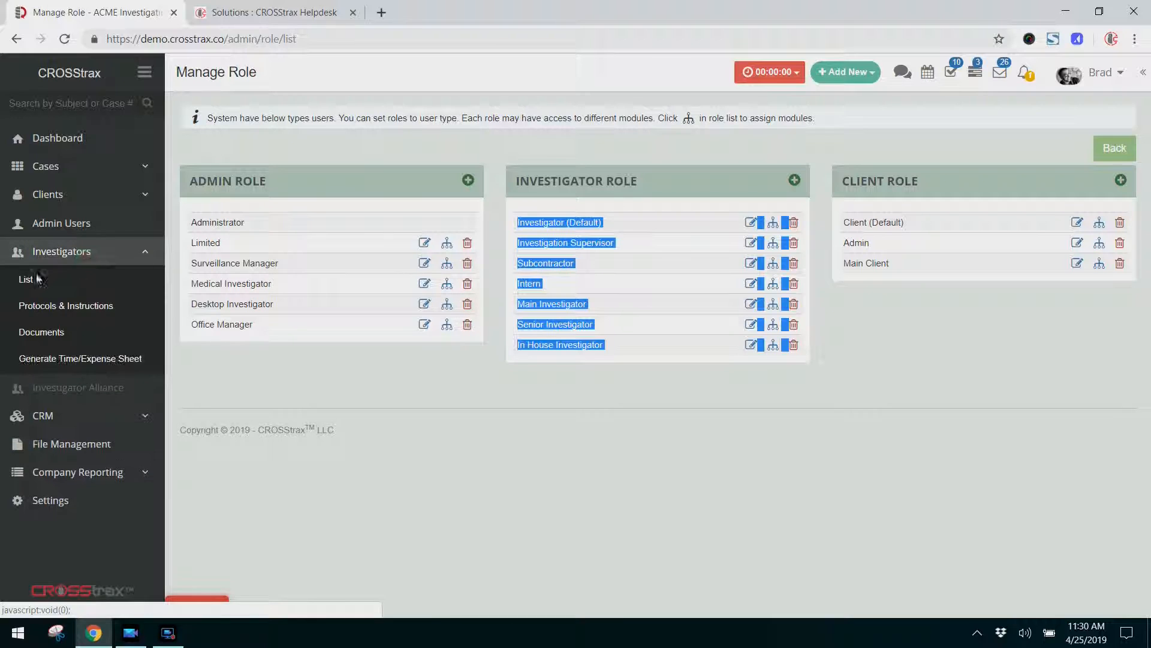
left_click(24, 281)
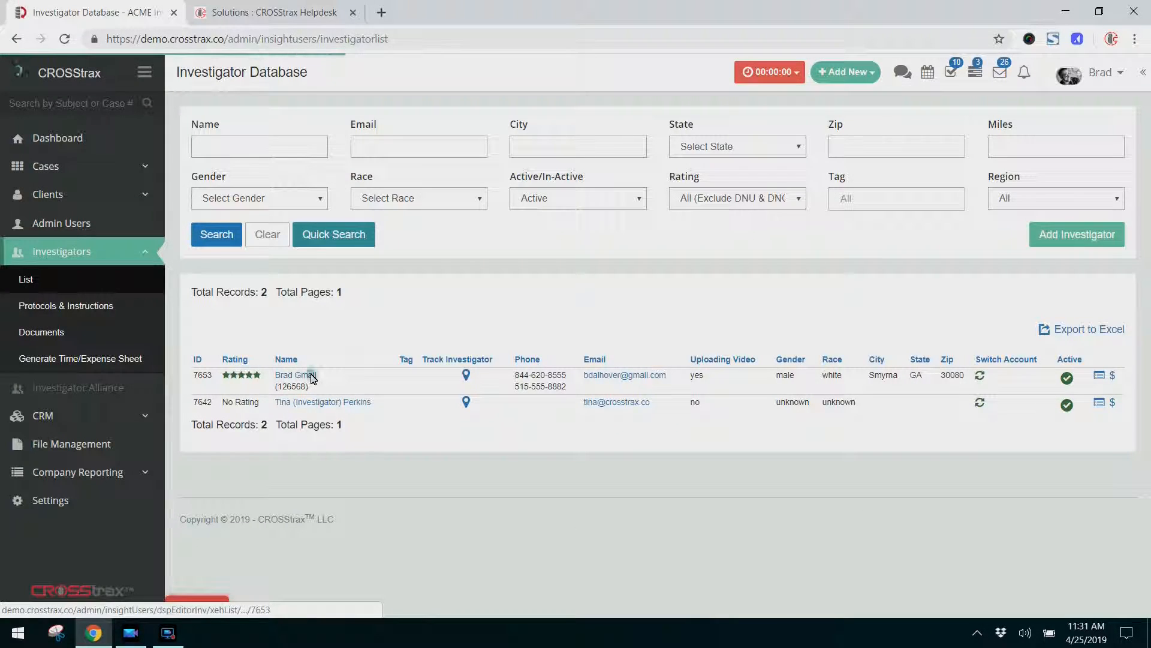
left_click(309, 376)
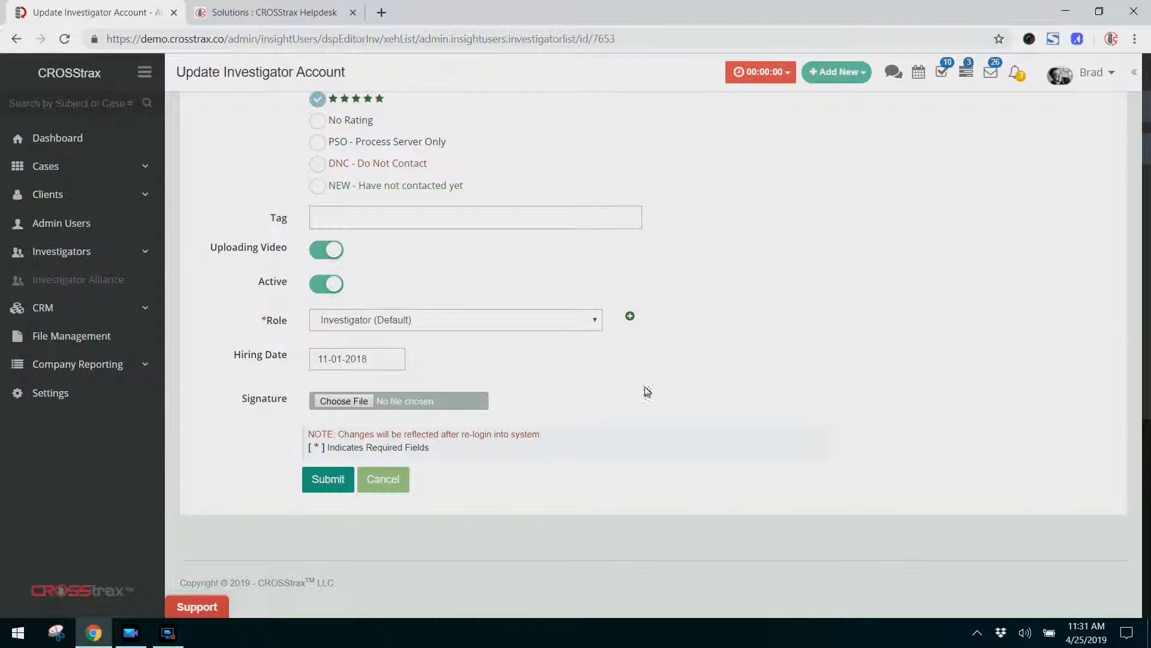
left_click(598, 324)
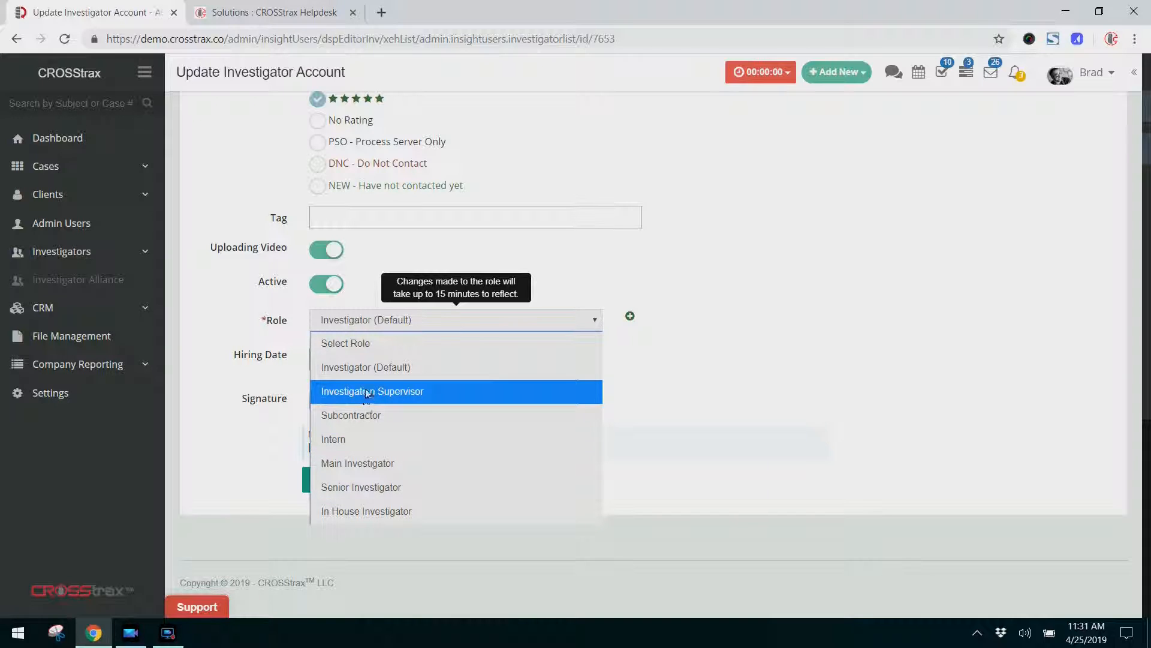
left_click(236, 310)
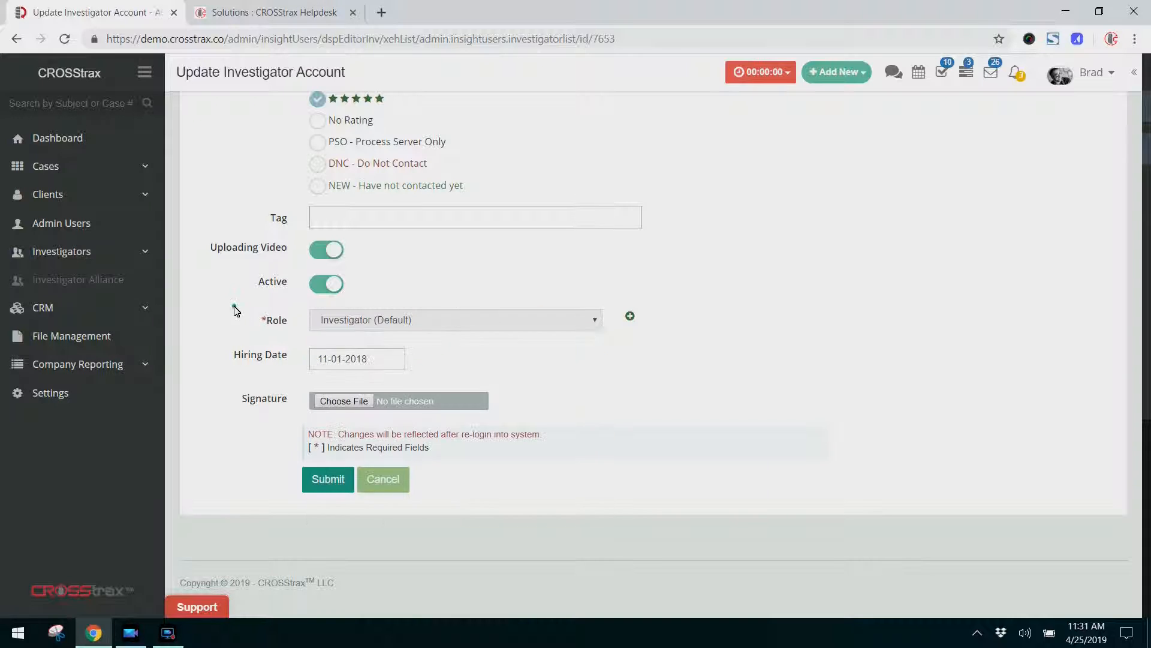
Step: Reopen Roles & Access under Users & Security and review the Admin, Investigator and Client role groups
left_click(51, 397)
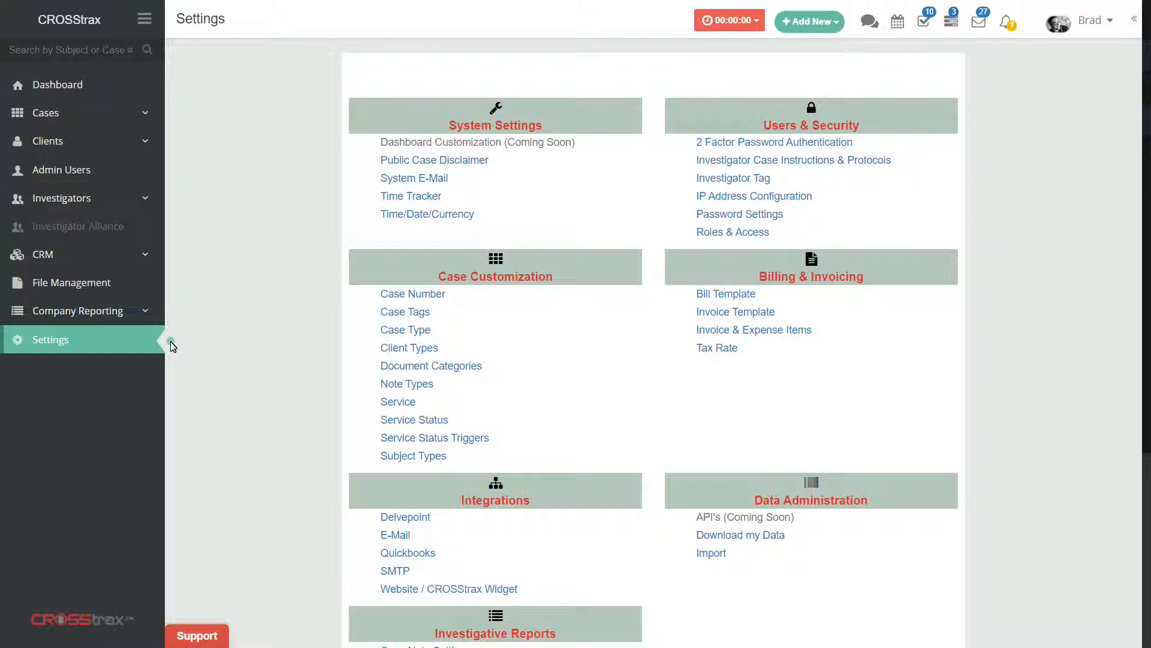
left_click_drag(760, 124, 886, 132)
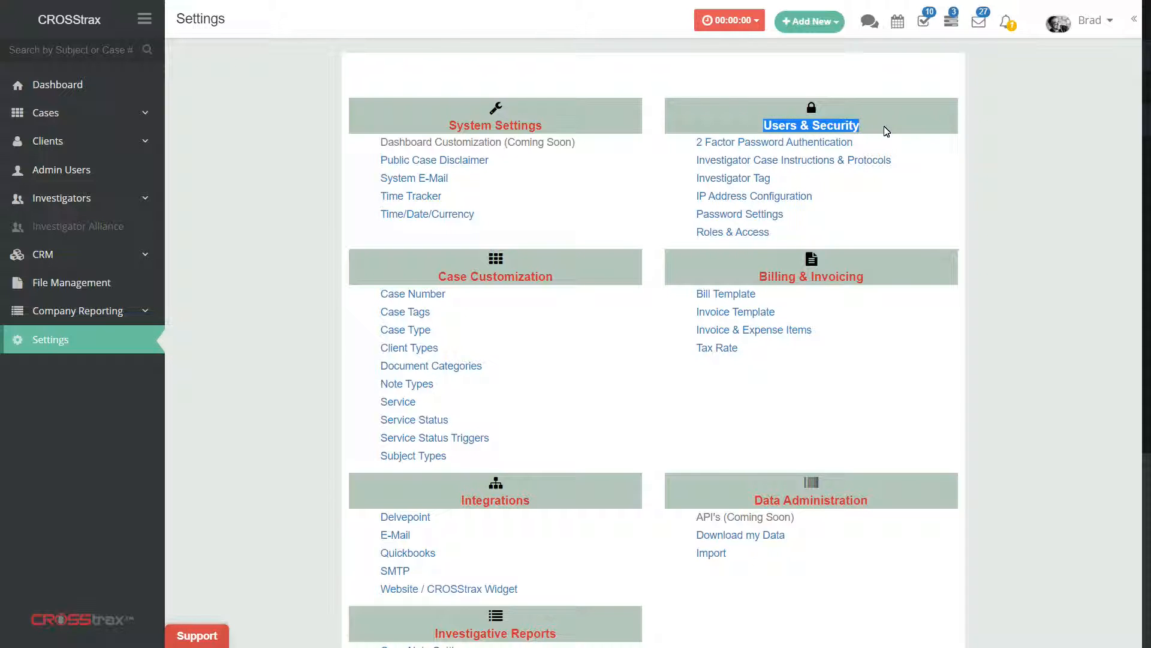
left_click(760, 235)
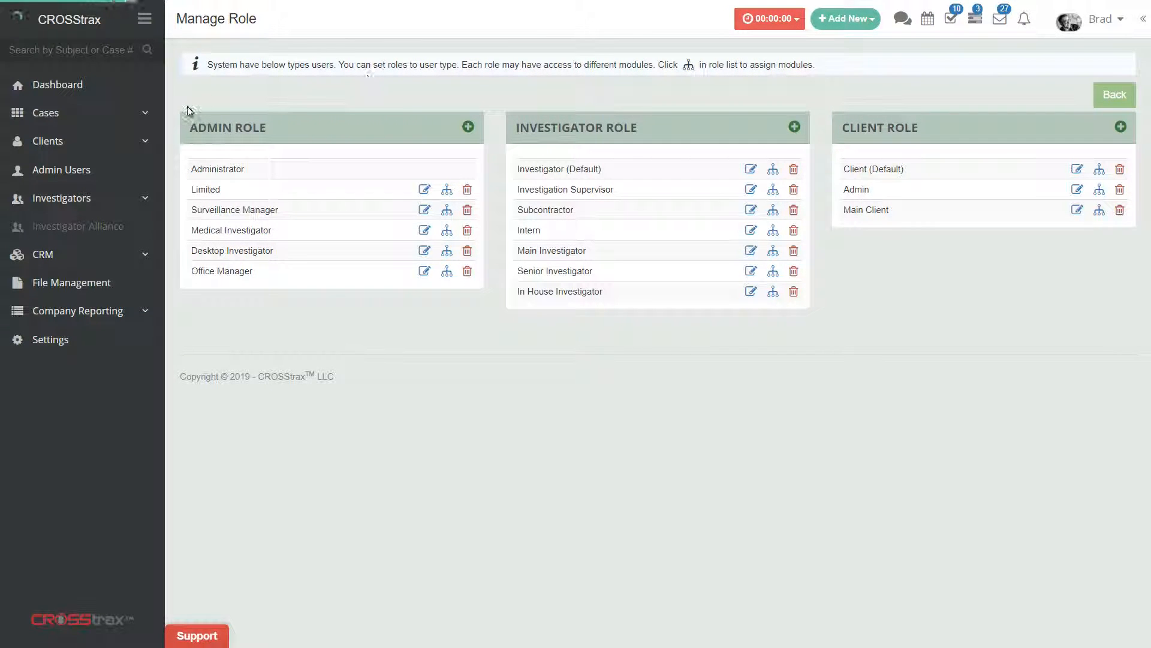
left_click_drag(188, 125, 282, 141)
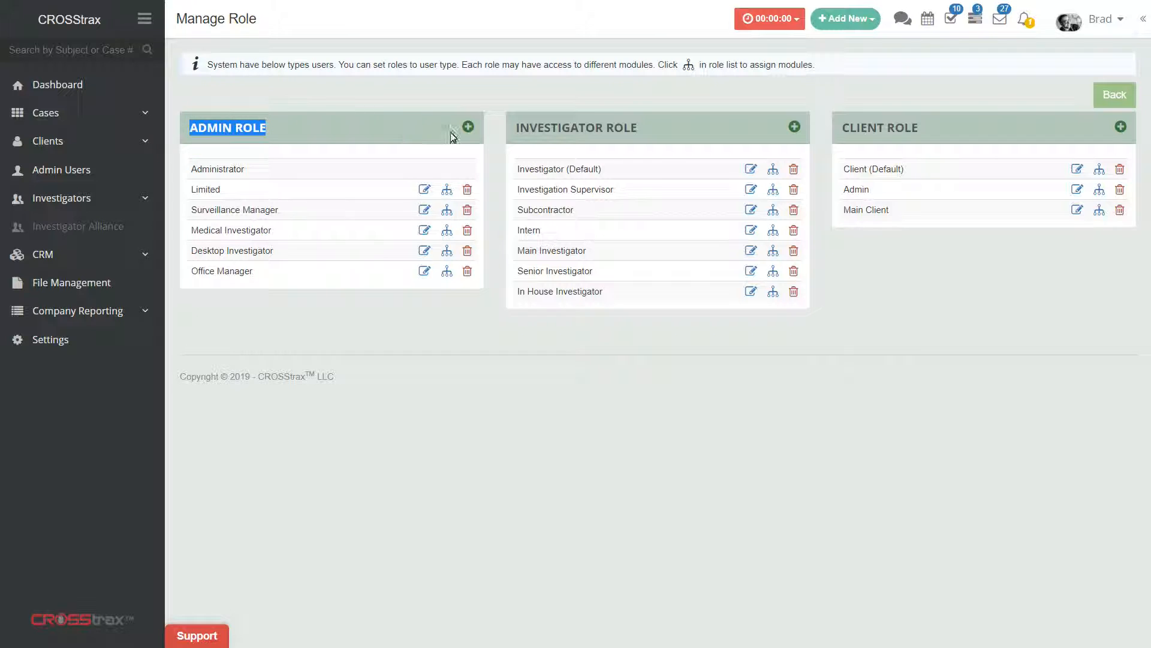
left_click_drag(521, 129, 677, 135)
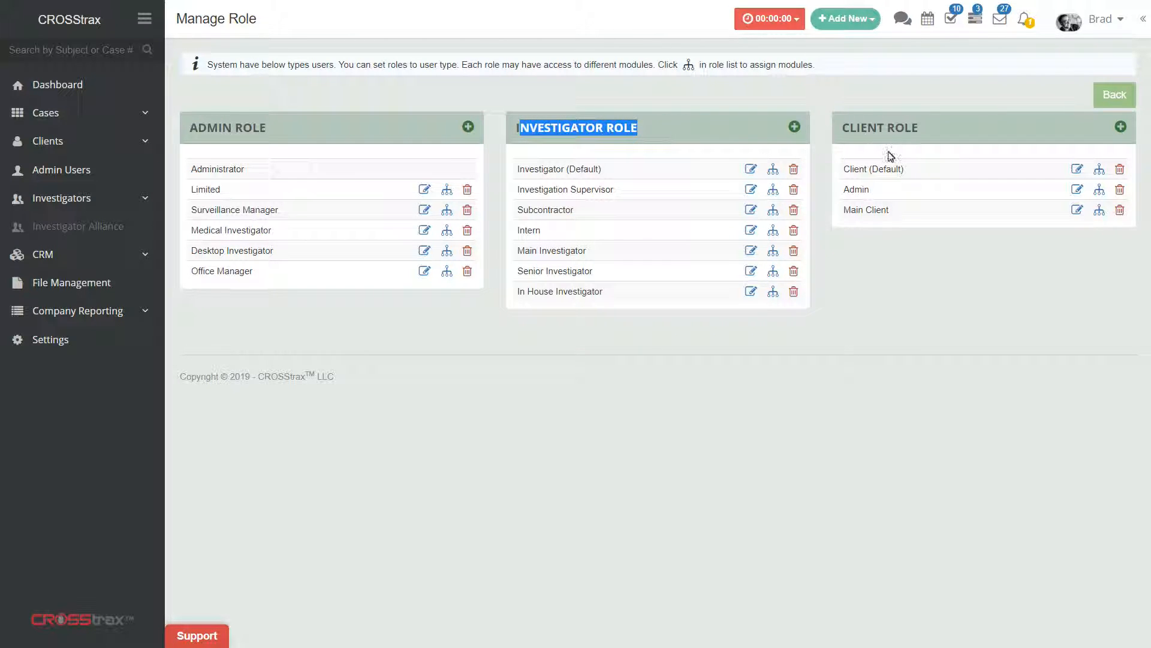
left_click(933, 130)
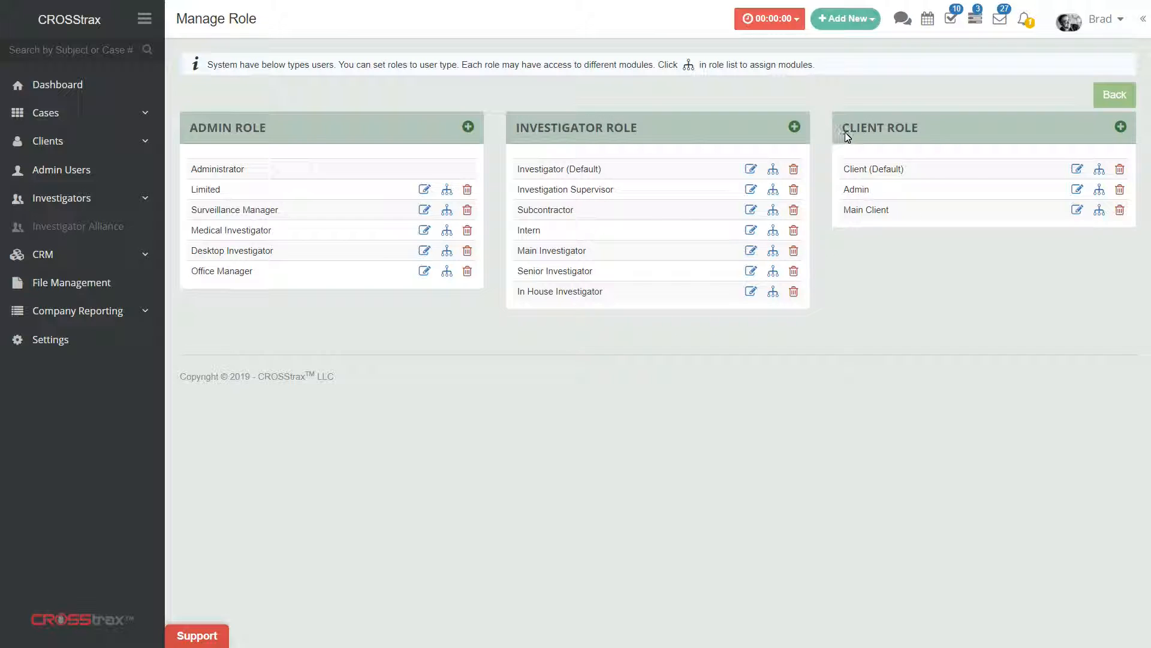
left_click_drag(845, 133, 928, 144)
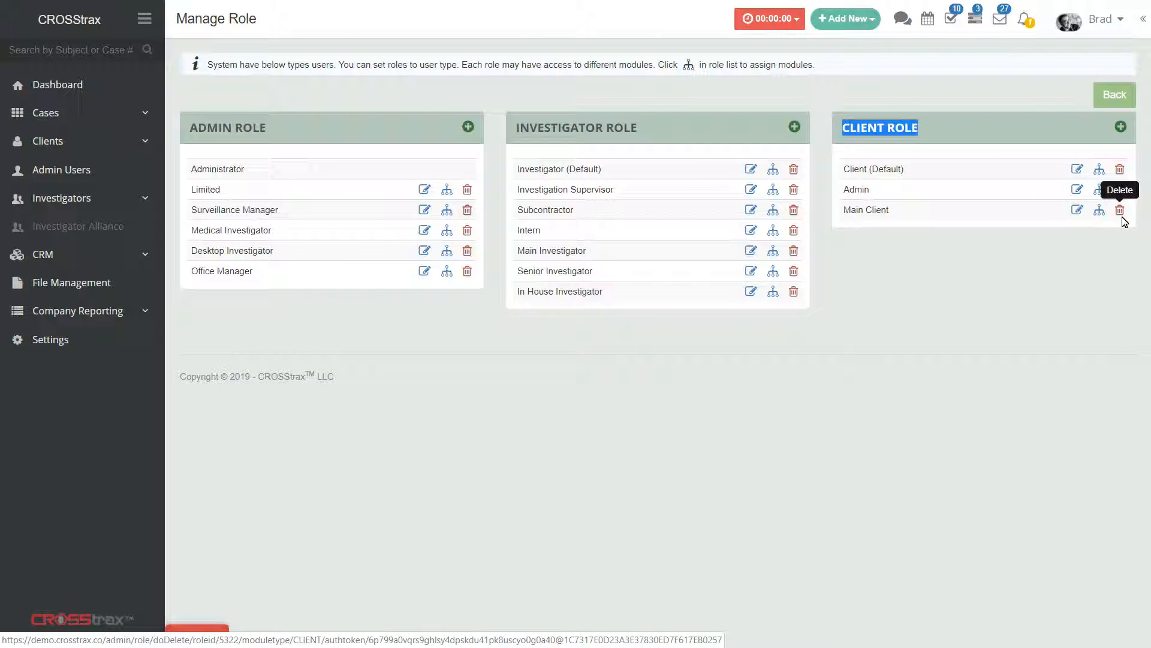
Step: Open the module access page of the Client (Default) role and review the module rights definitions and the Budget module
left_click(1100, 174)
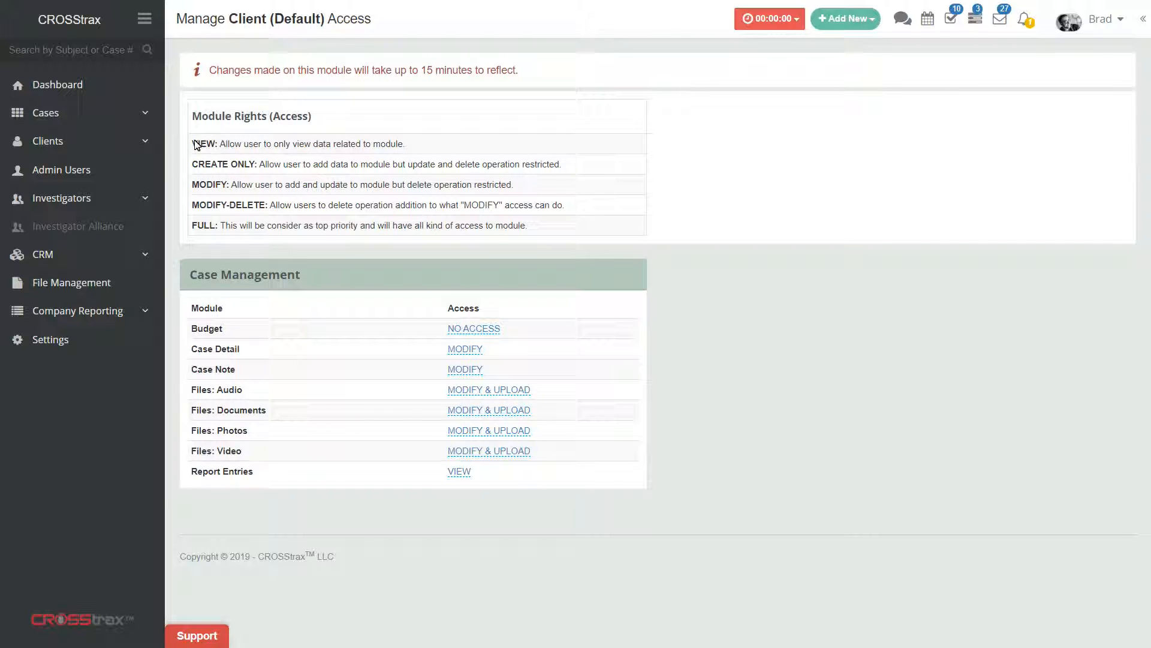
left_click_drag(192, 143, 559, 241)
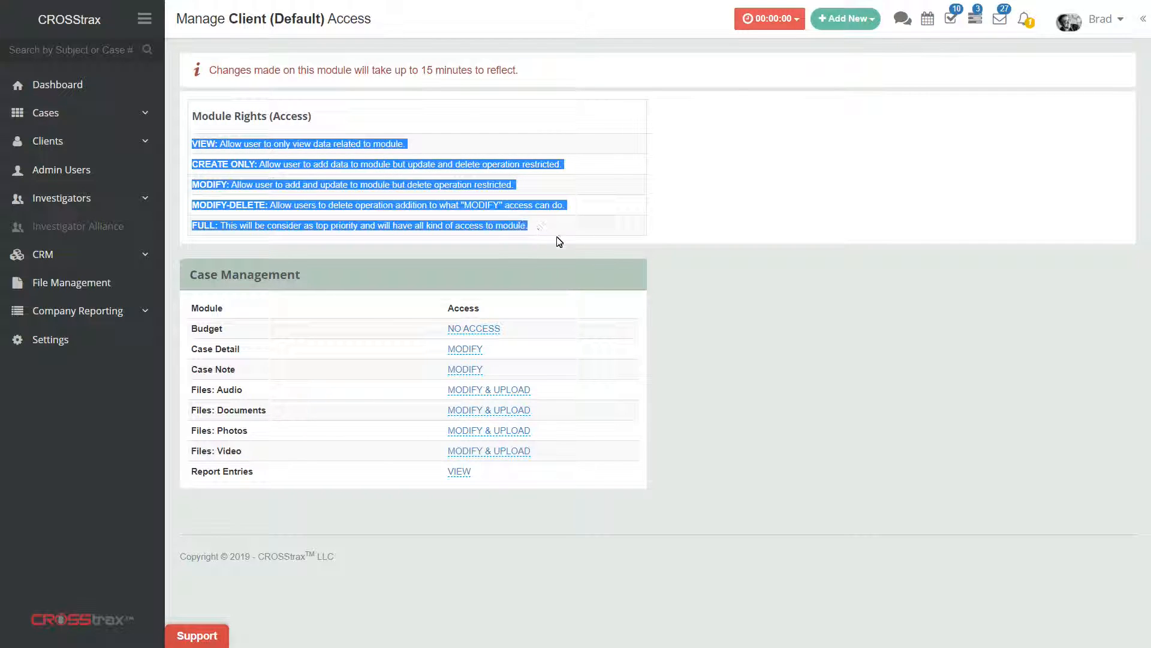
mouse_move(493, 327)
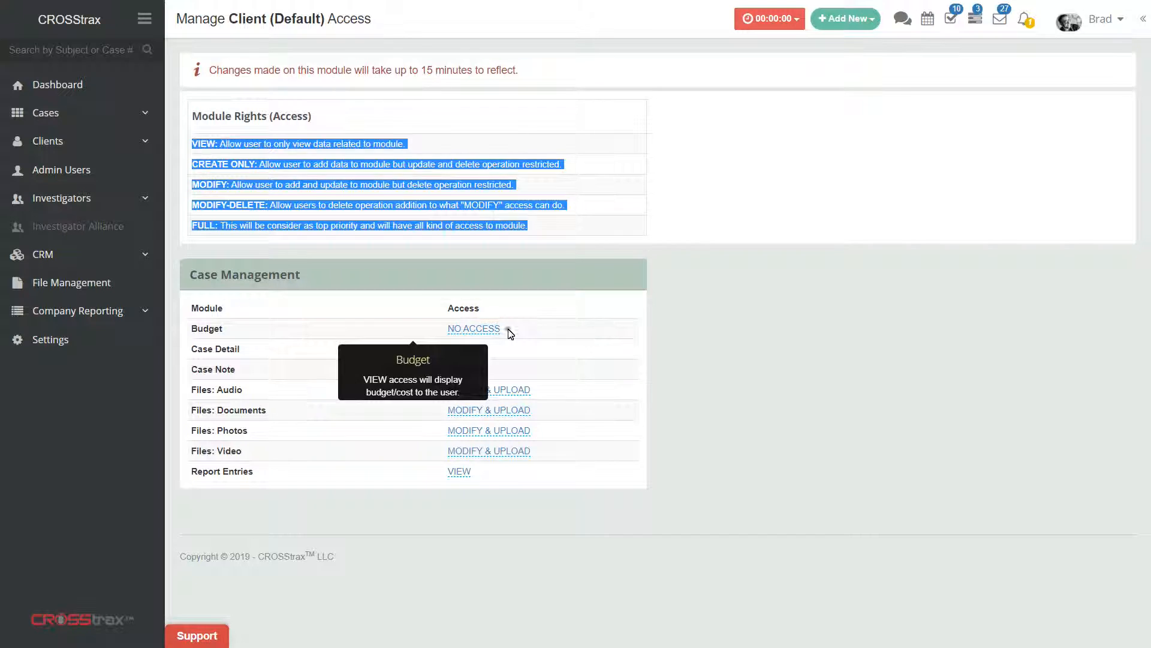
left_click(510, 334)
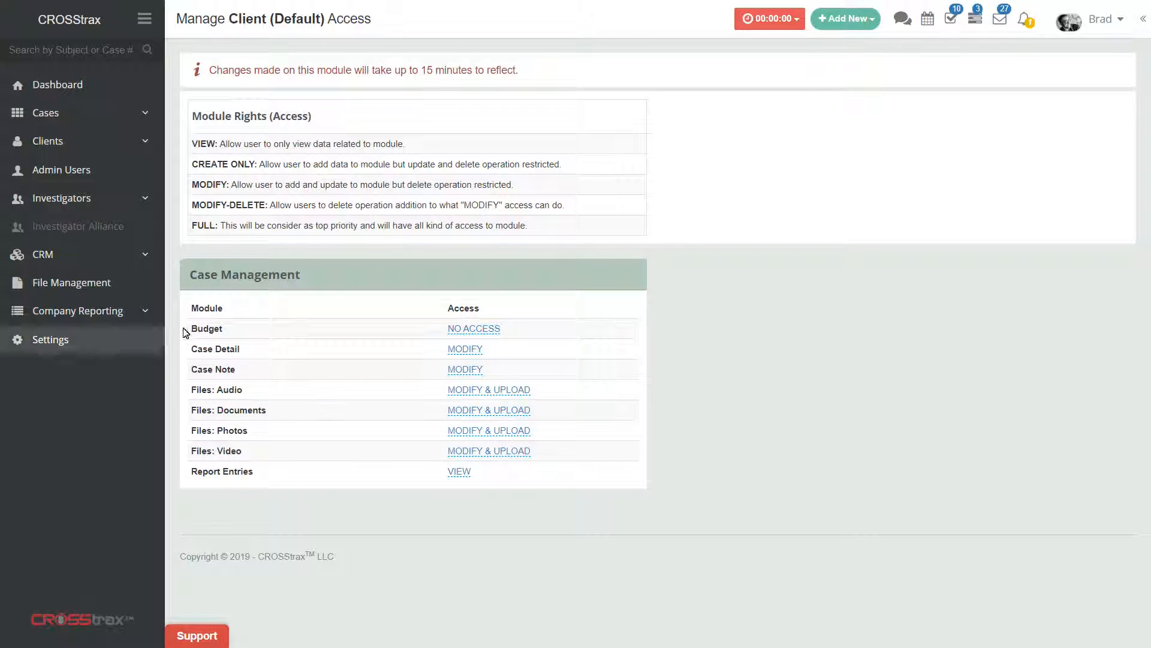
mouse_move(194, 332)
left_click_drag(191, 329, 237, 329)
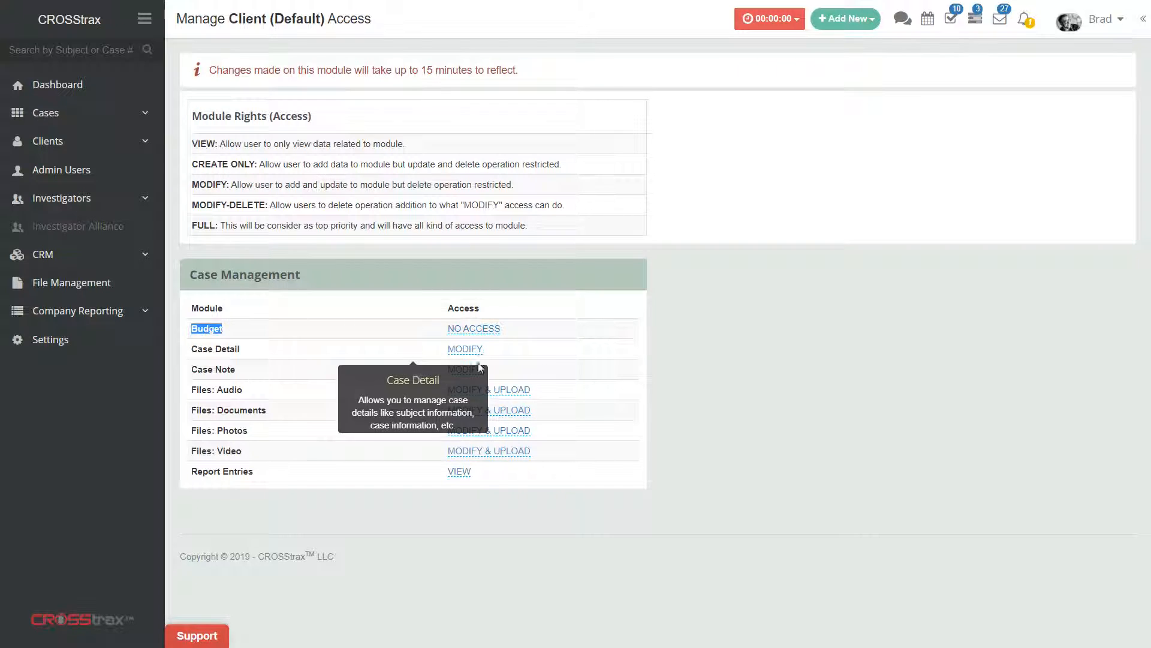
left_click(714, 341)
Step: Try VIEW access for the Budget module of the client role, set it back to NO ACCESS and save
mouse_move(322, 329)
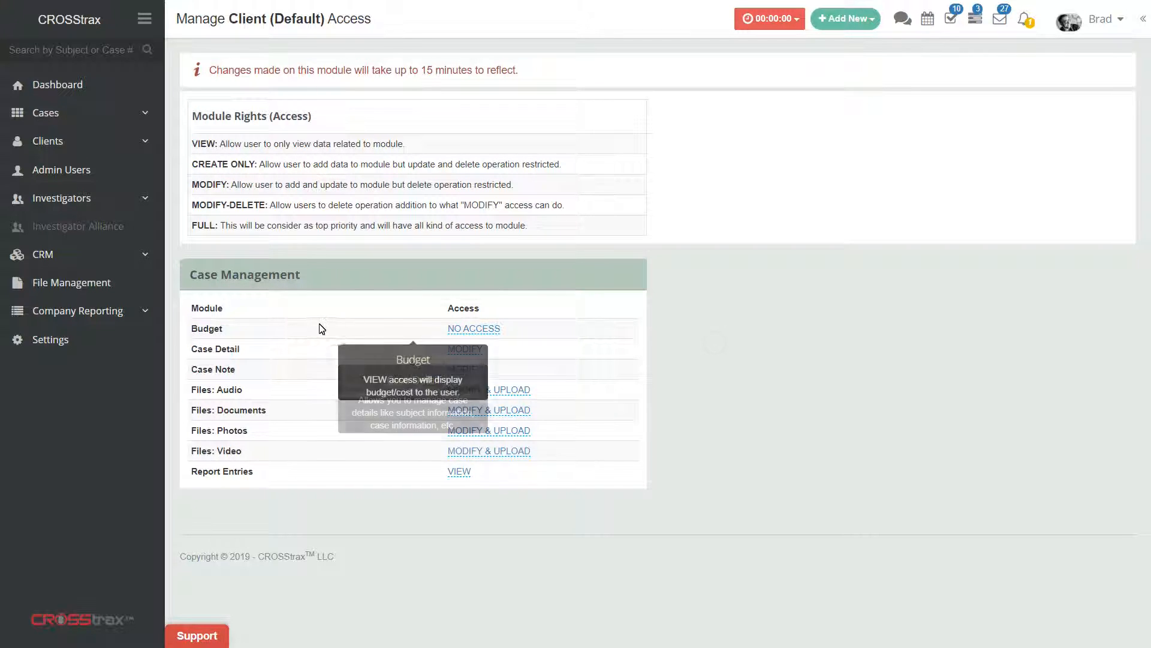
left_click(497, 331)
left_click(478, 300)
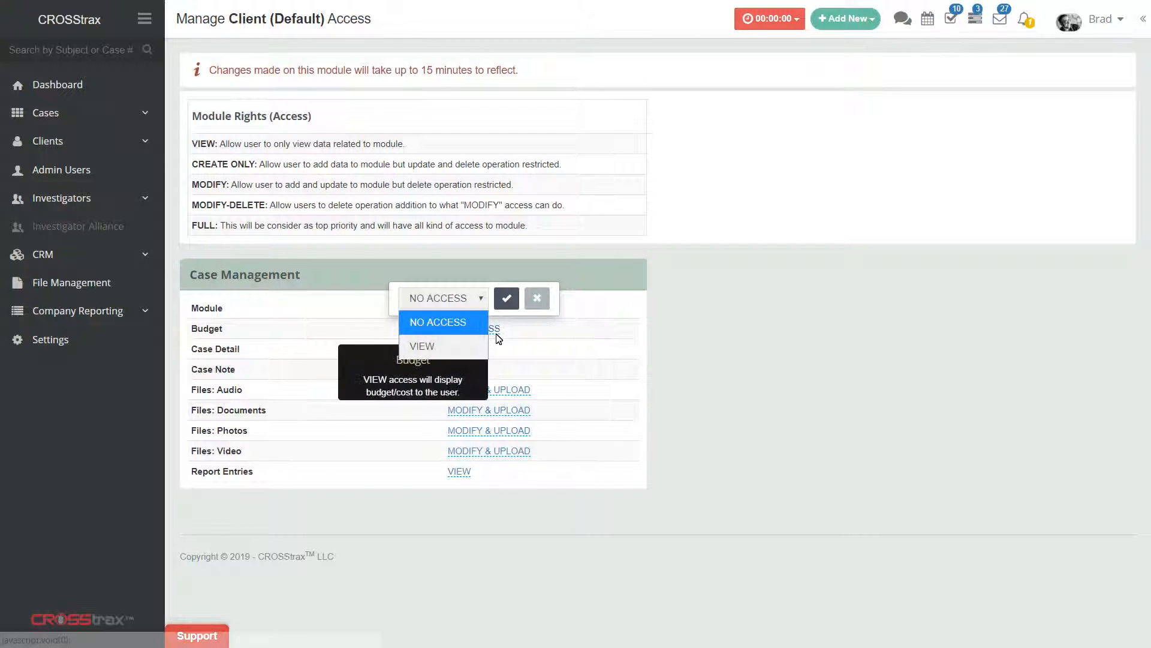
left_click(444, 351)
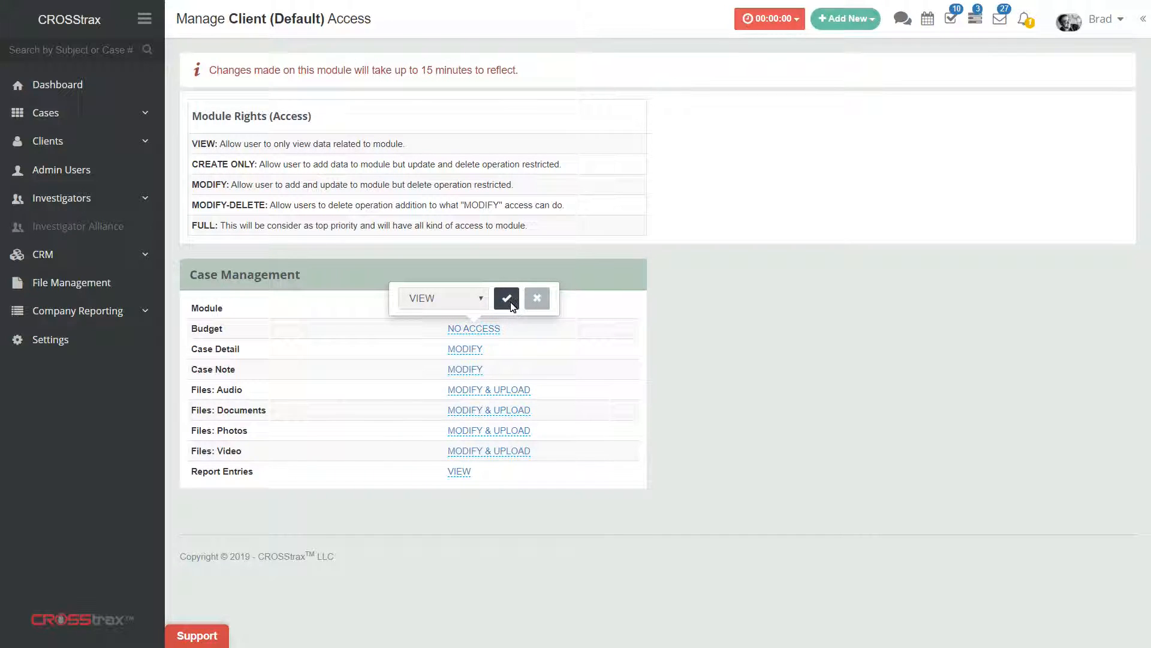
left_click(477, 298)
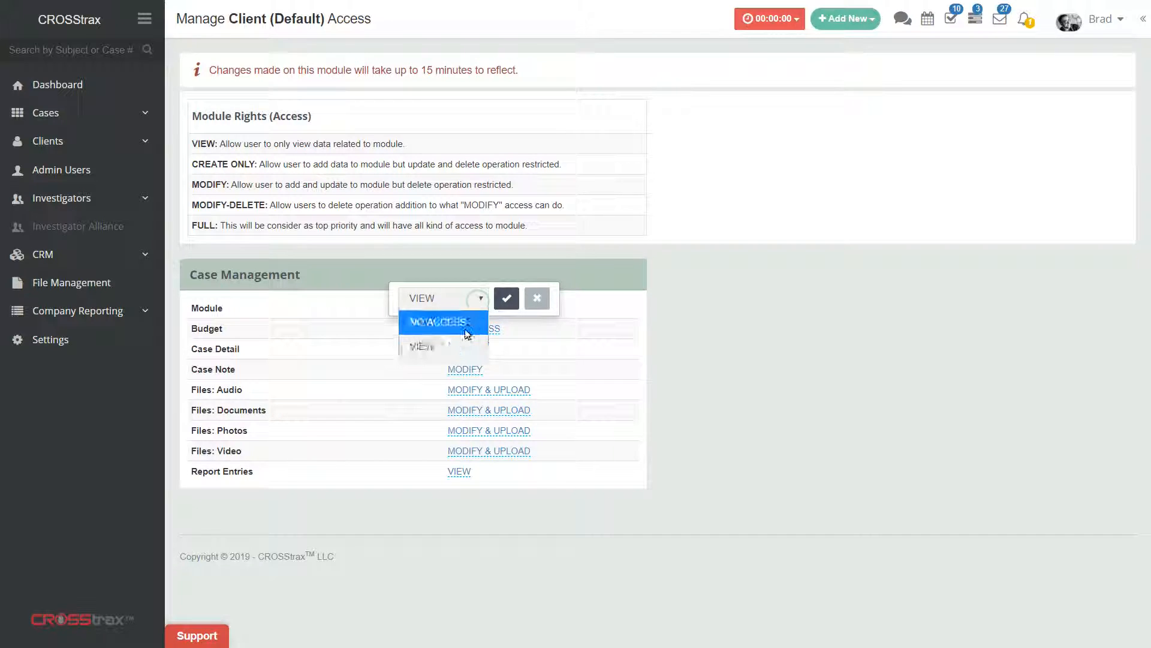
left_click(466, 324)
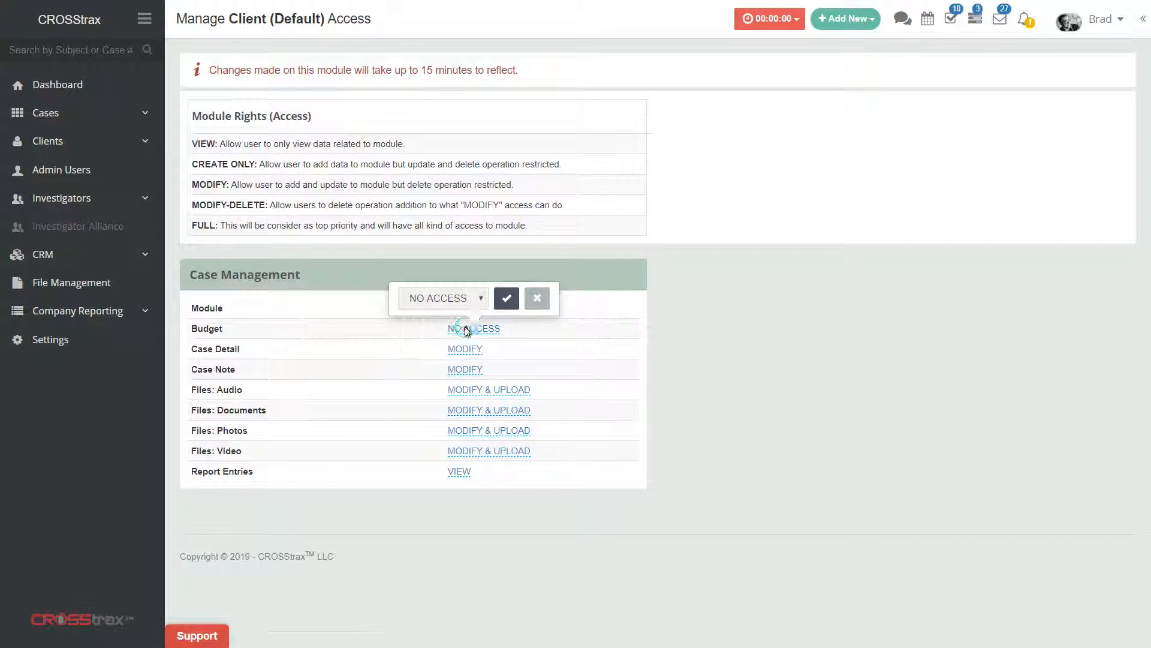
left_click(507, 299)
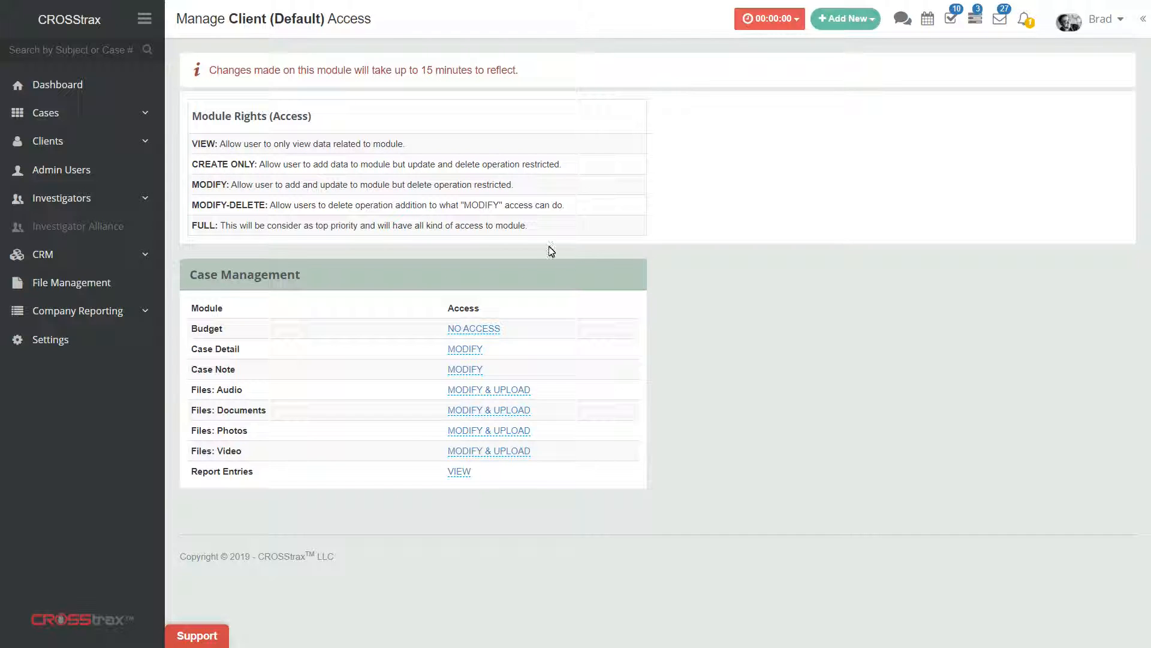
Step: View the access levels available for the Case Detail module and close the list without changing it
mouse_move(608, 342)
left_click(464, 347)
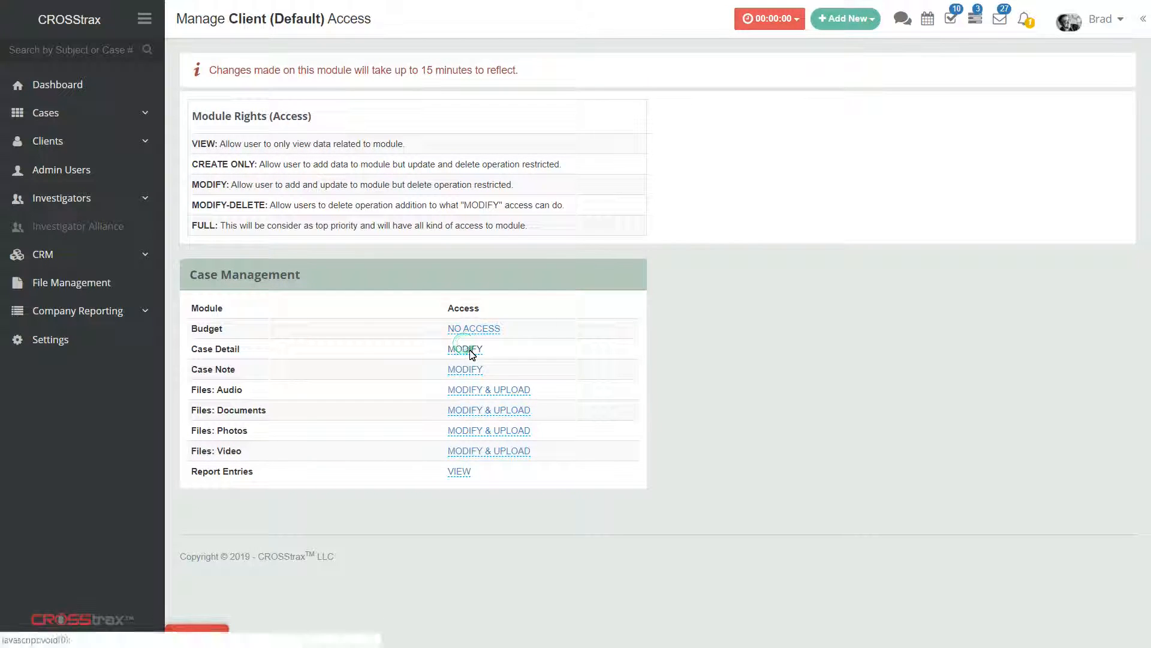
left_click(472, 324)
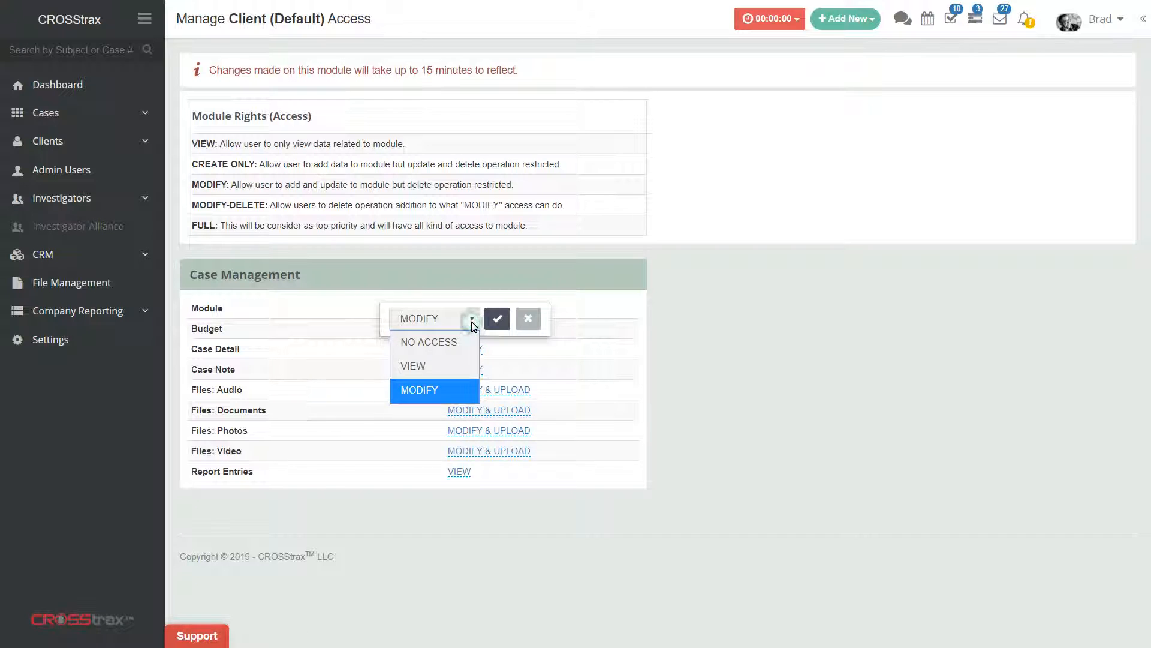
left_click(726, 382)
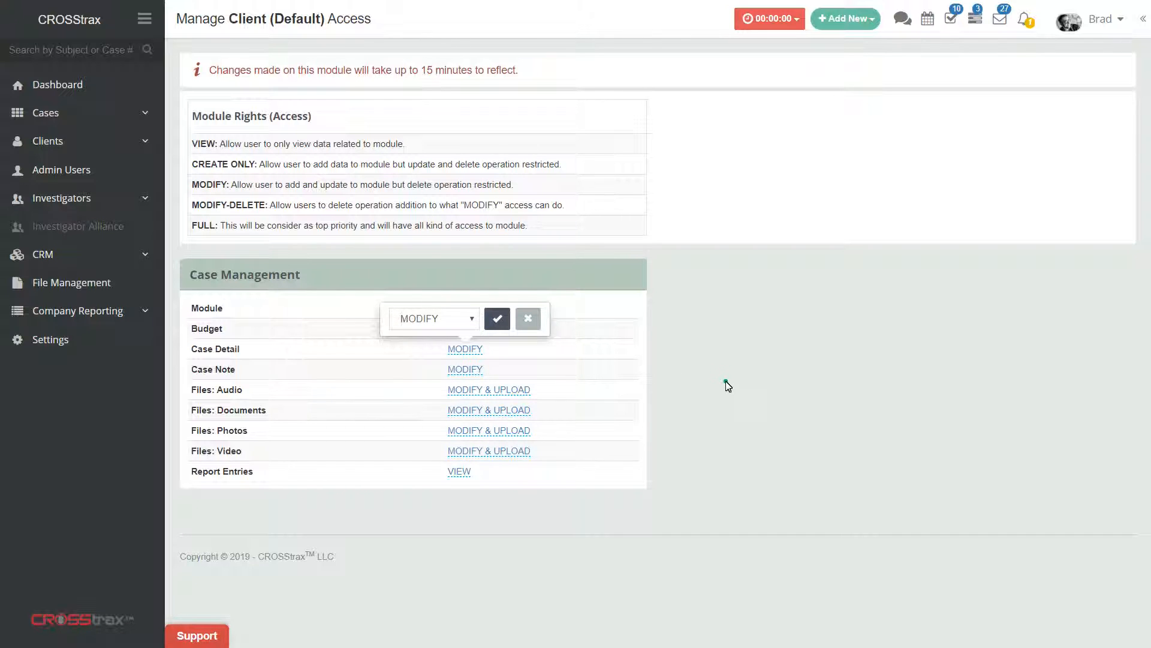
left_click(726, 383)
Step: Review the Files modules from Audio to Video and view the access levels available for Files: Audio, leaving it as it is
mouse_move(210, 380)
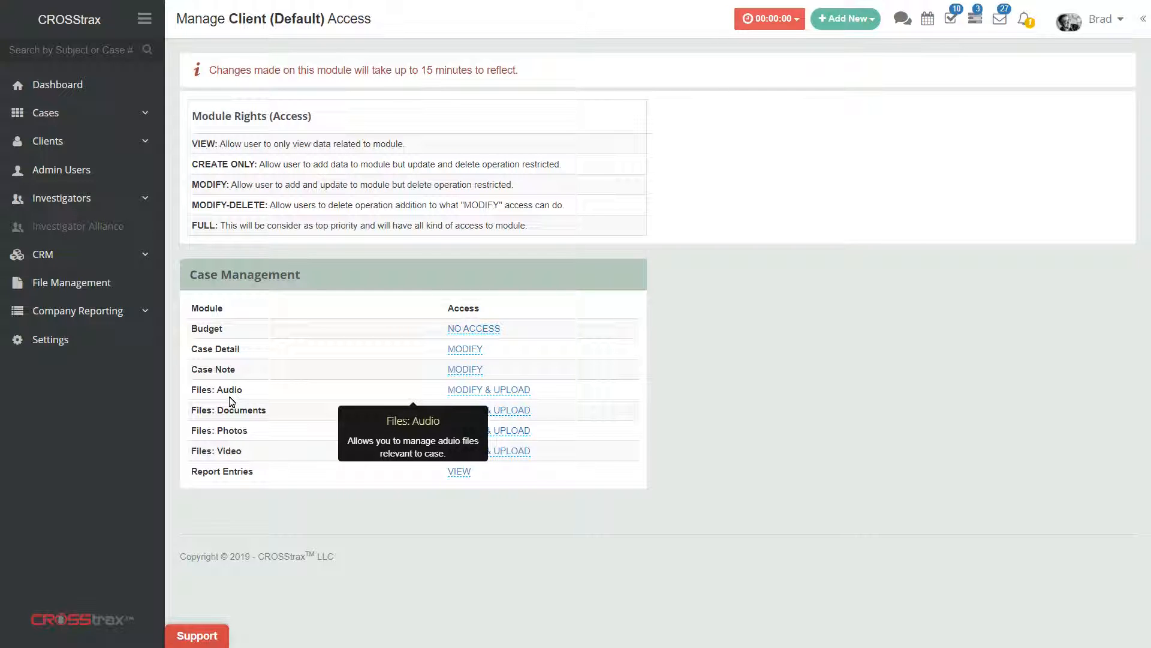
mouse_move(245, 453)
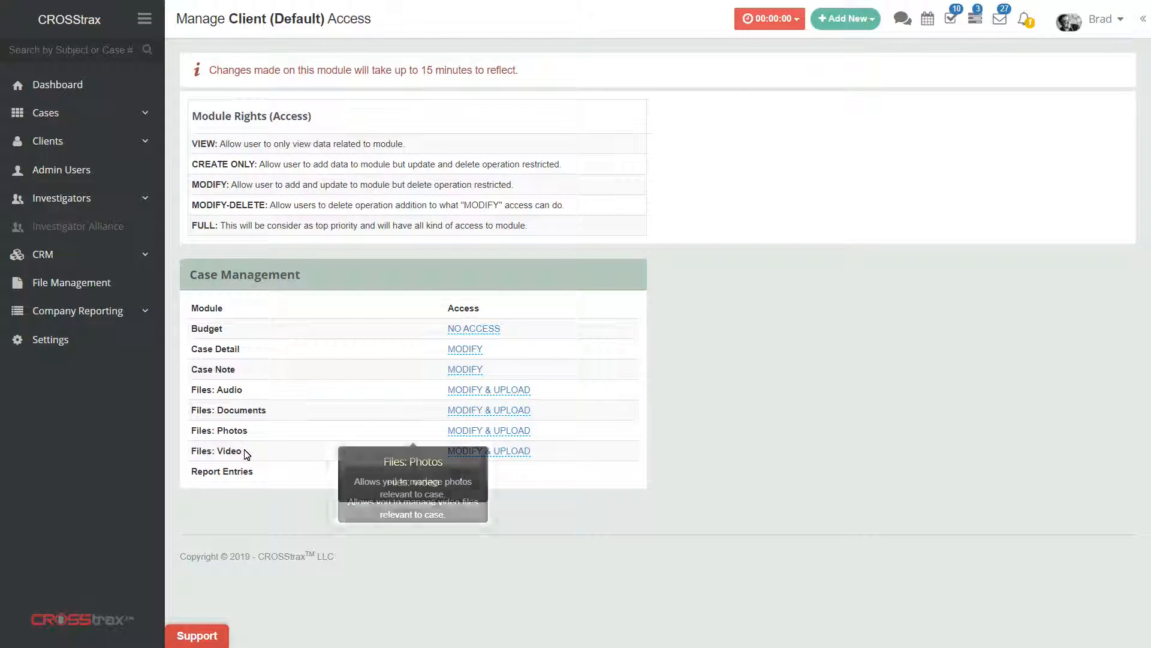
mouse_move(527, 391)
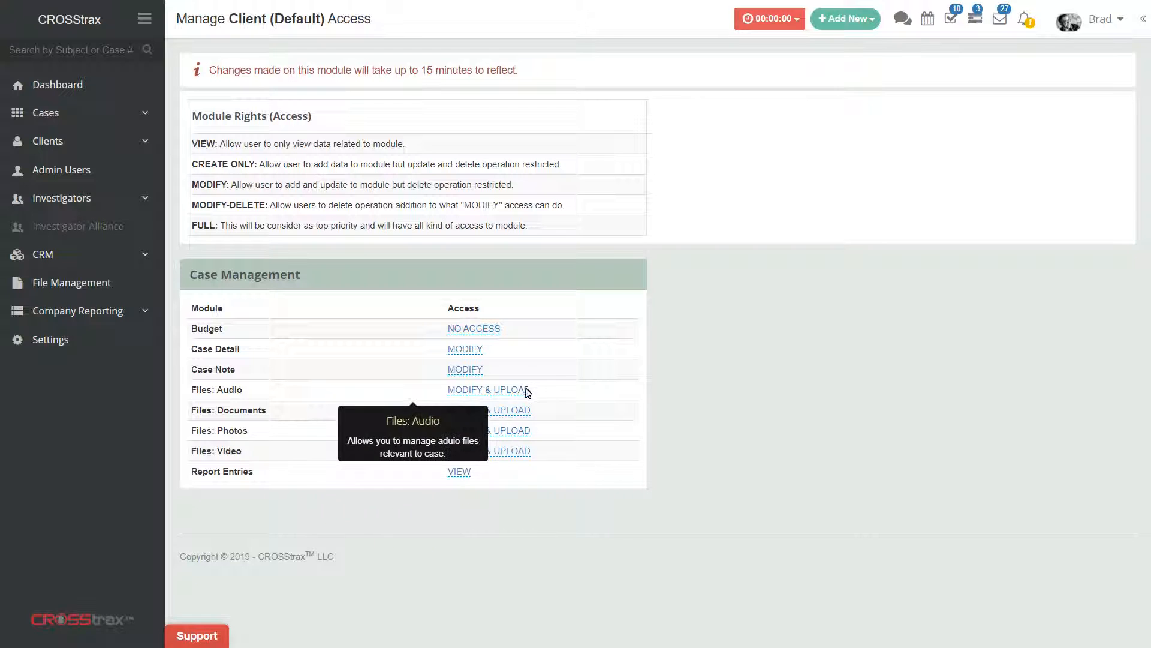
left_click(519, 391)
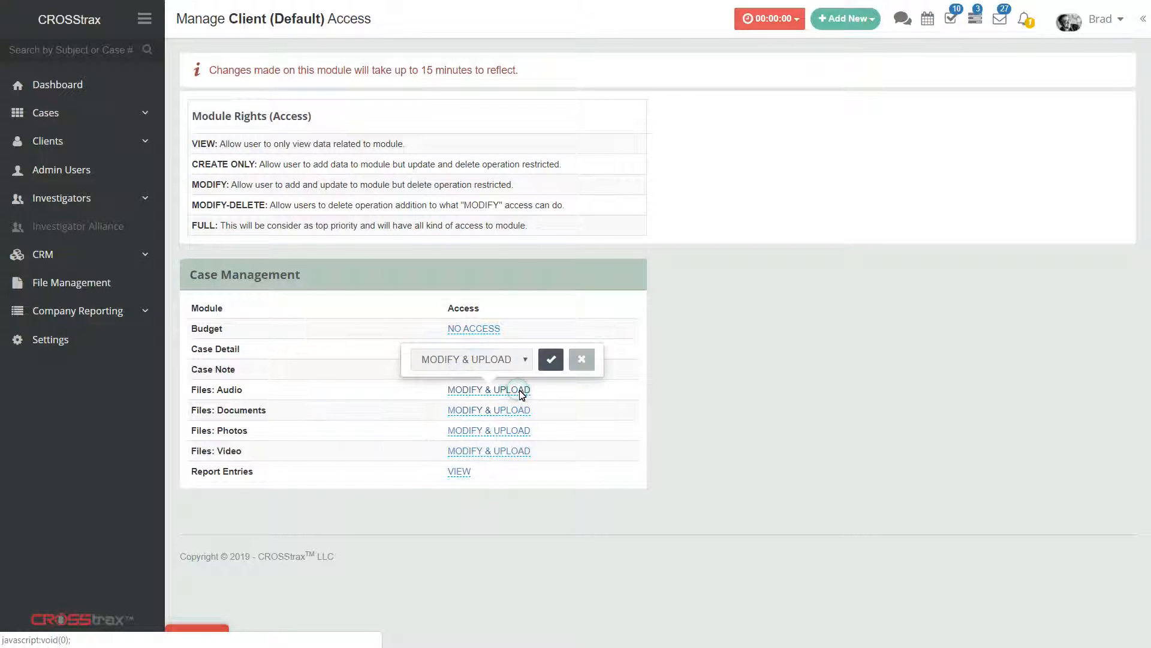
left_click(526, 360)
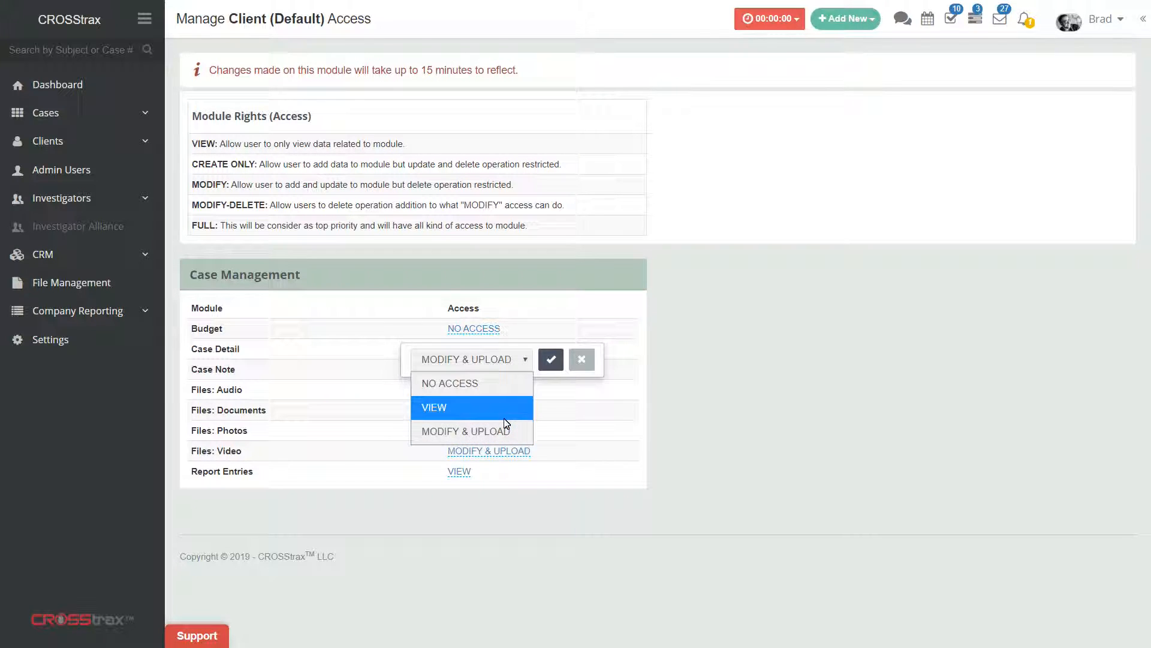
left_click(836, 439)
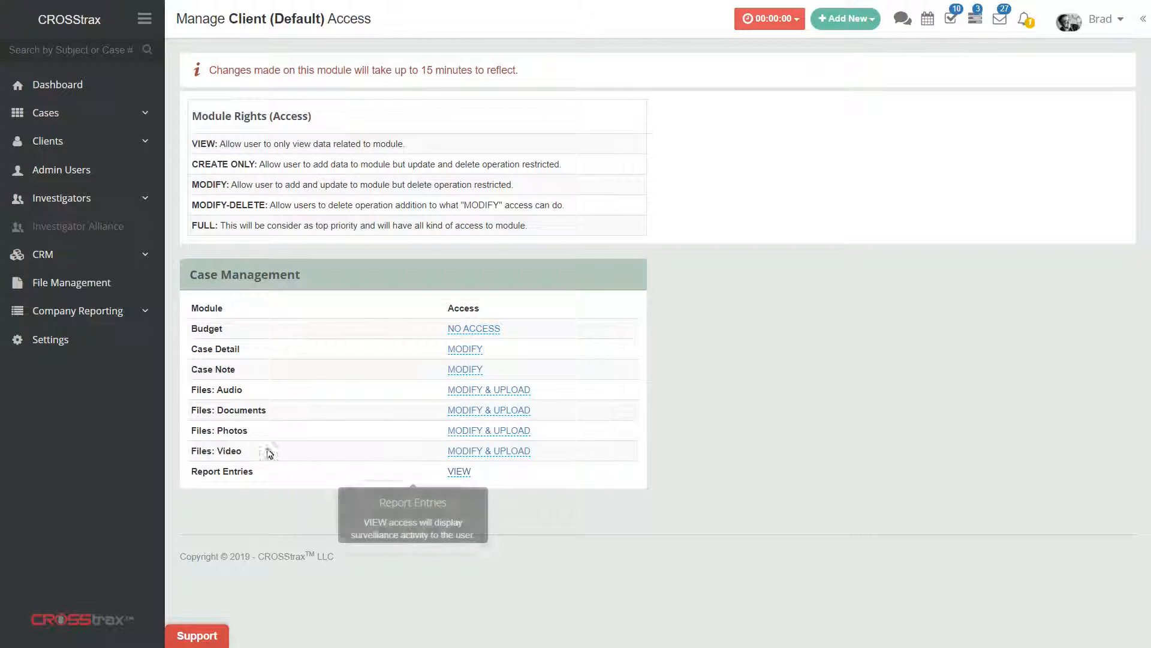
Step: Set the Report Entries module's access to NO ACCESS for the Client (Default) role and save it
left_click(464, 474)
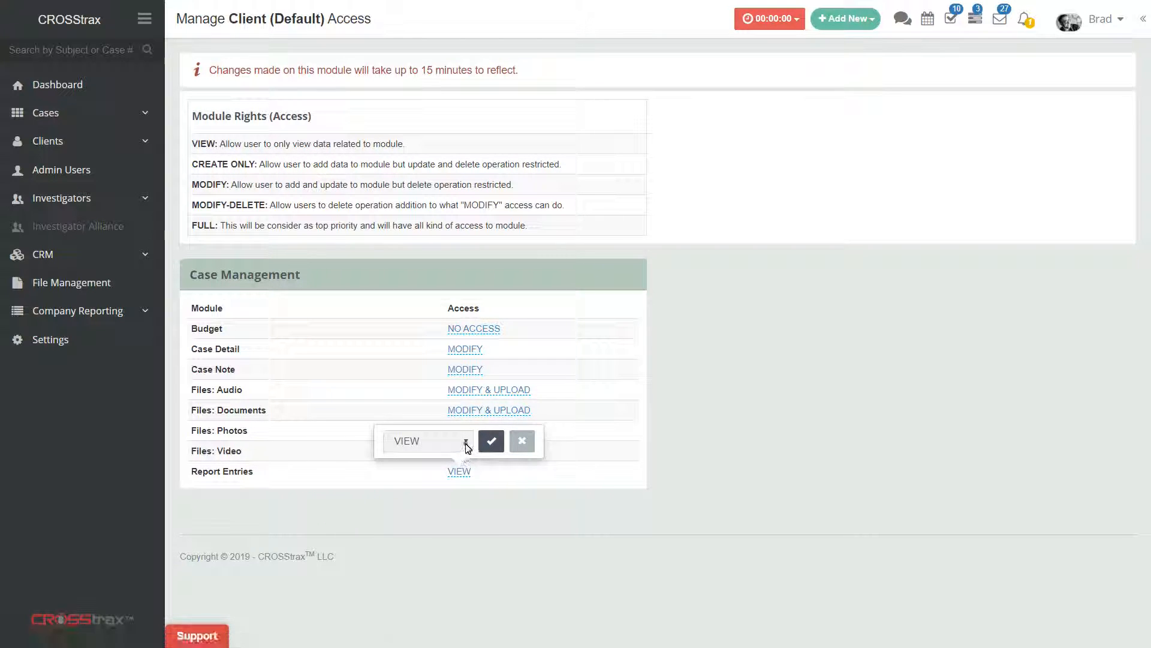
left_click(467, 442)
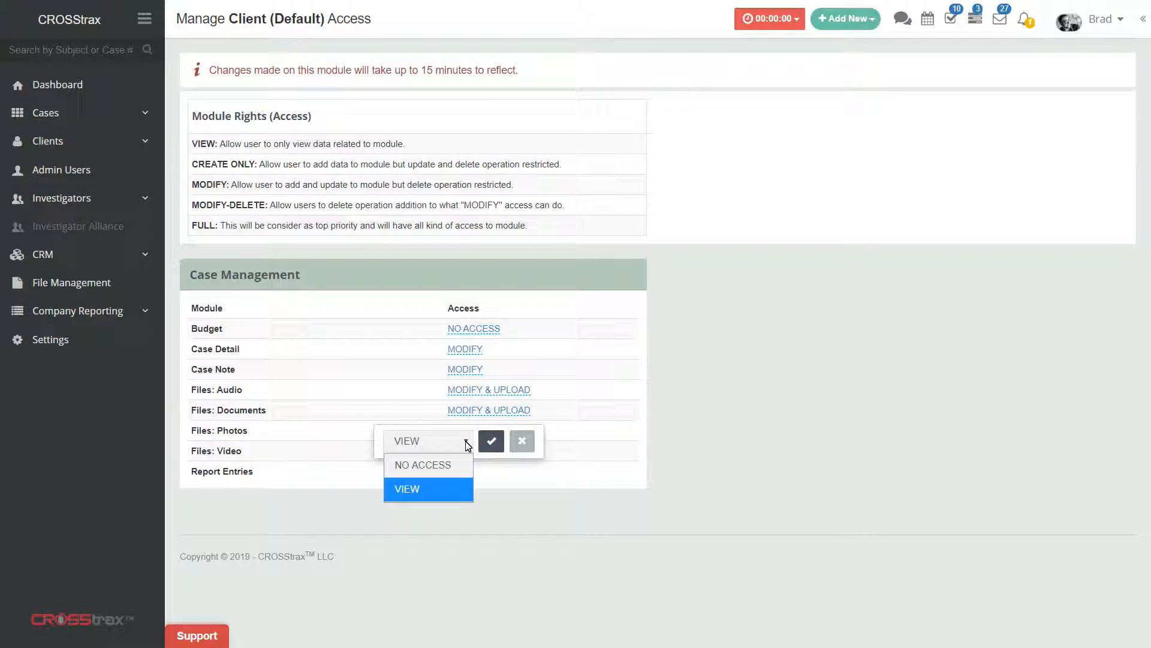
left_click(458, 466)
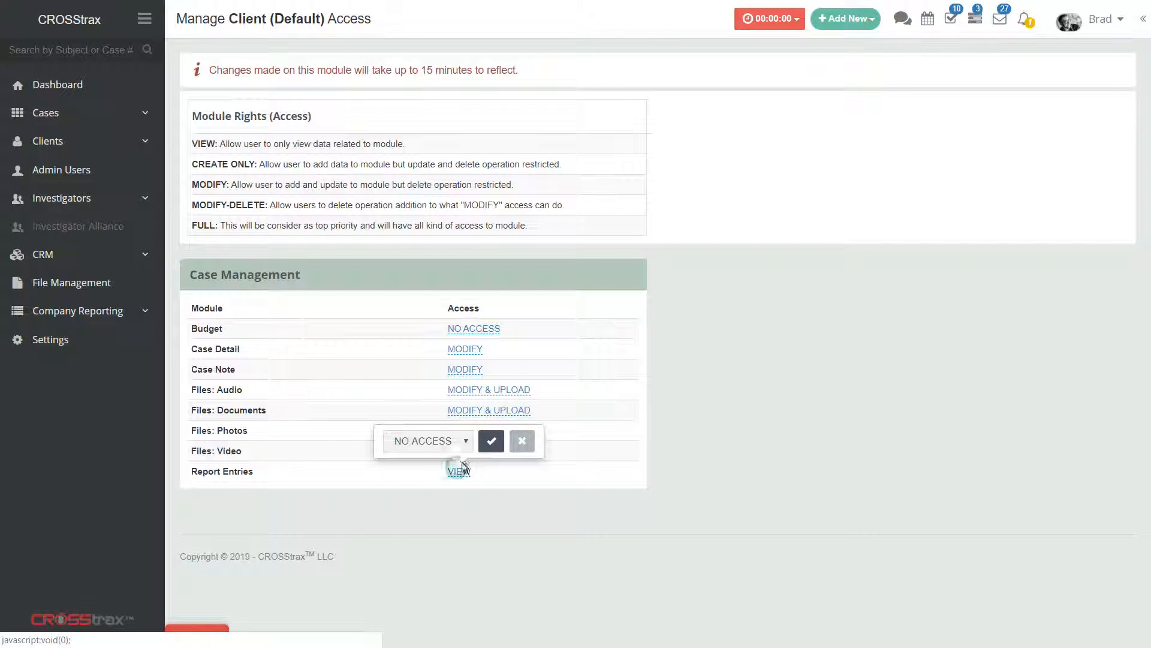
left_click(491, 440)
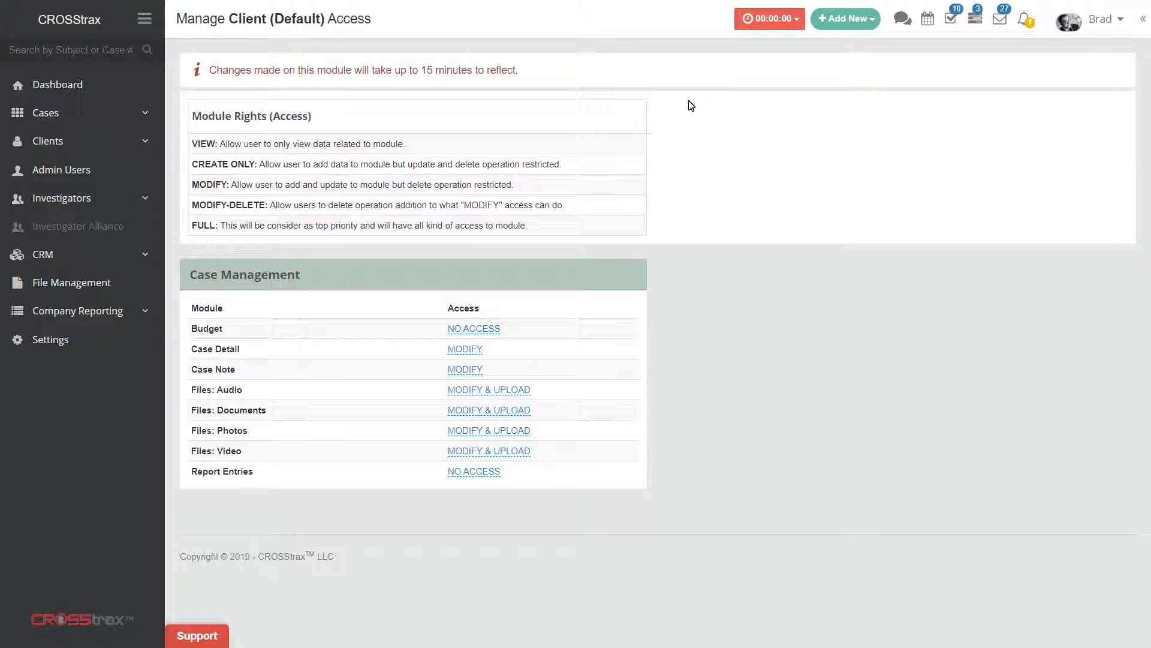
Step: Open the first Liberty Insurance contact from the client contact list and view the available Role options, leaving the role as it is
left_click(48, 143)
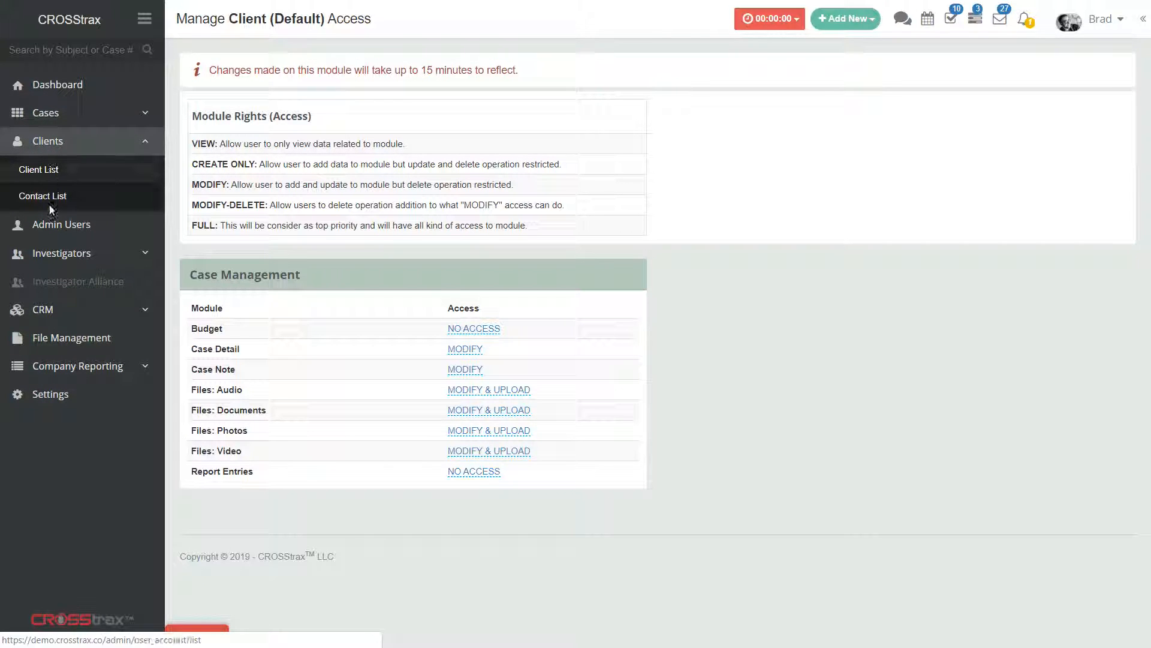
left_click(49, 199)
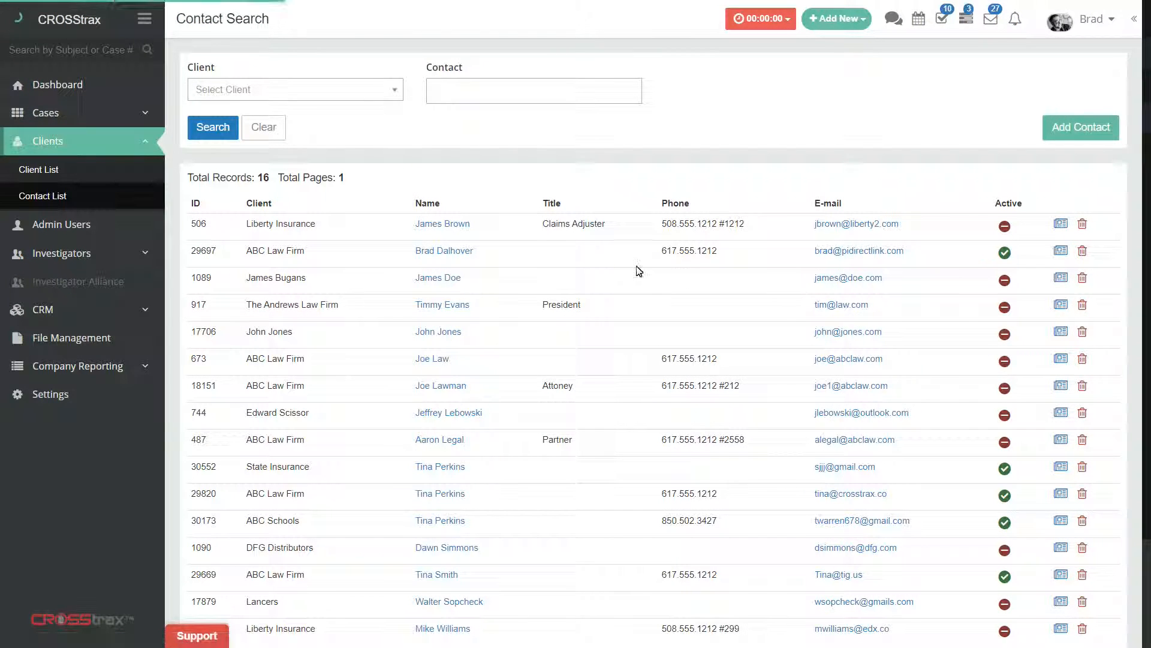
left_click(452, 229)
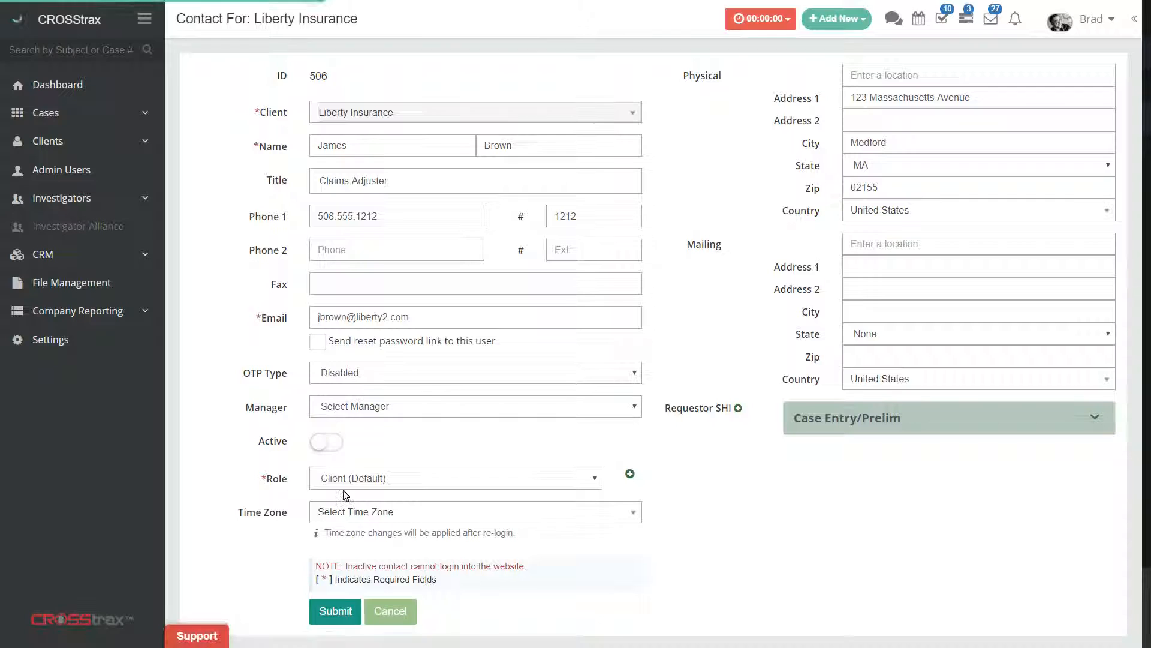
left_click(592, 474)
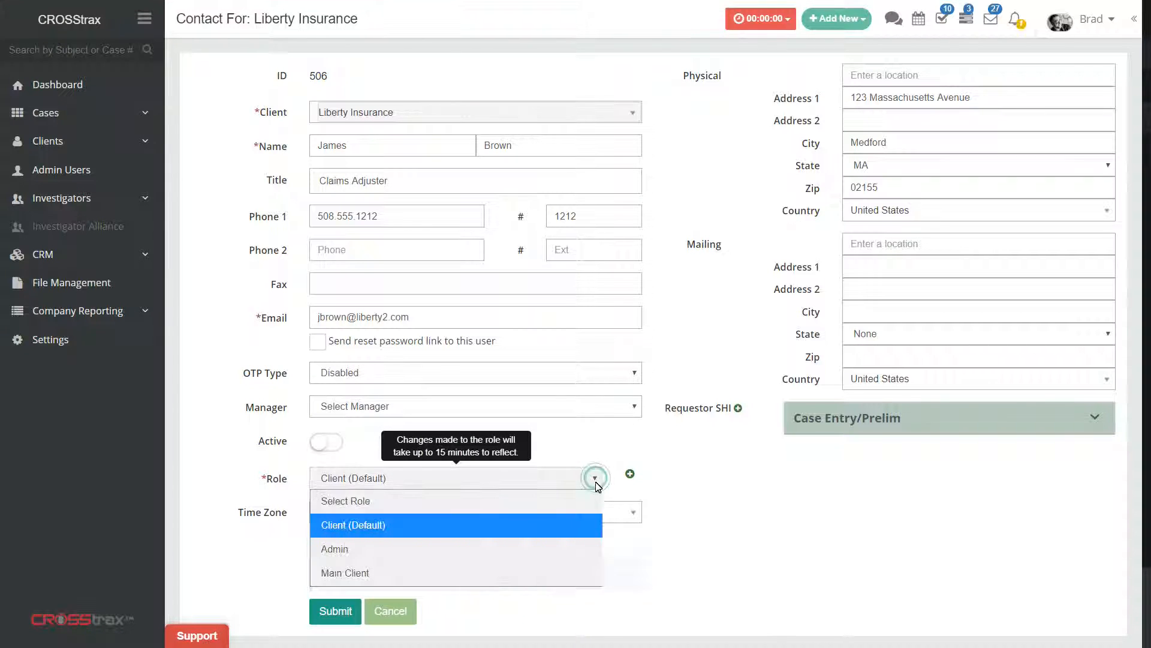
left_click(601, 447)
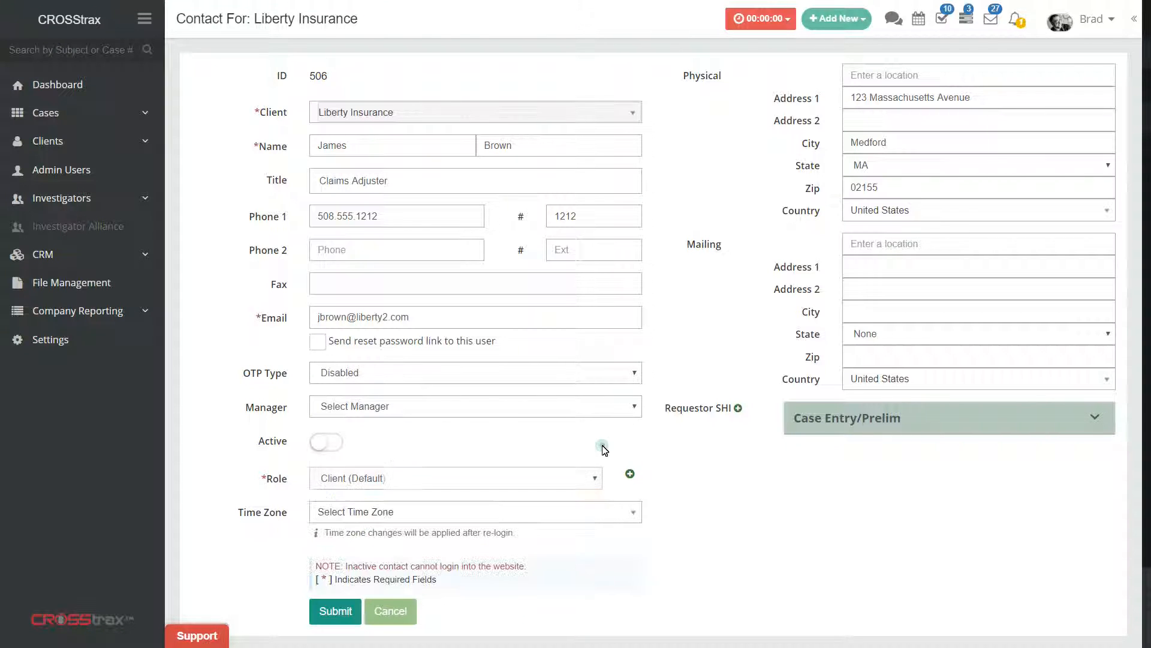
left_click_drag(210, 480, 293, 486)
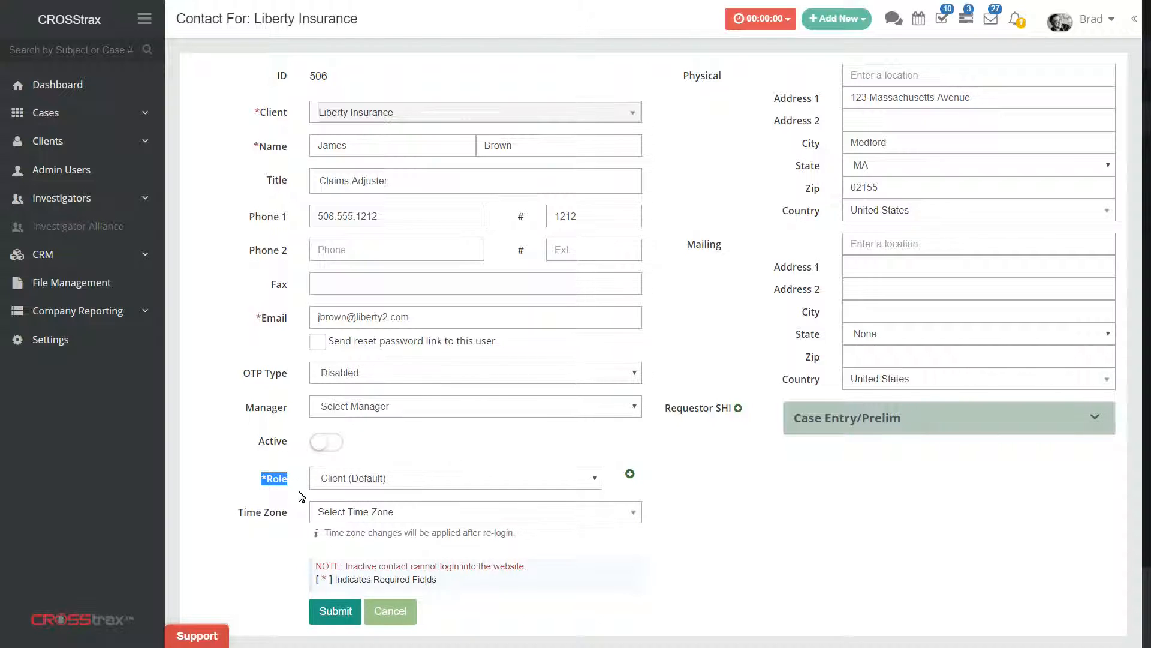
left_click(594, 480)
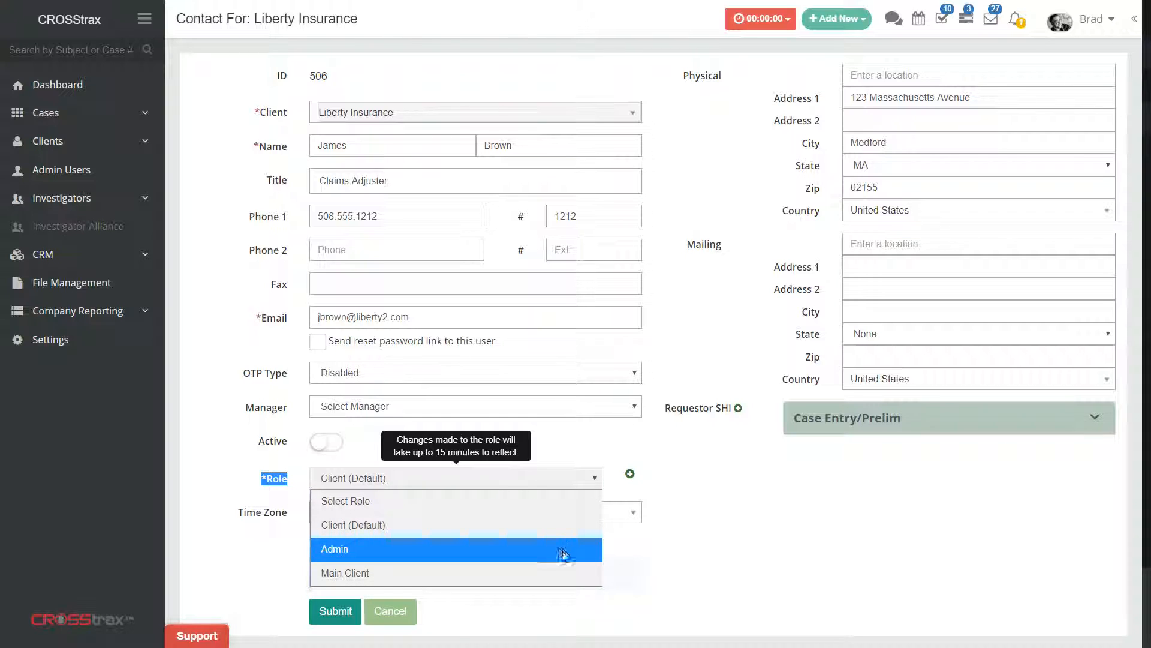
left_click(736, 547)
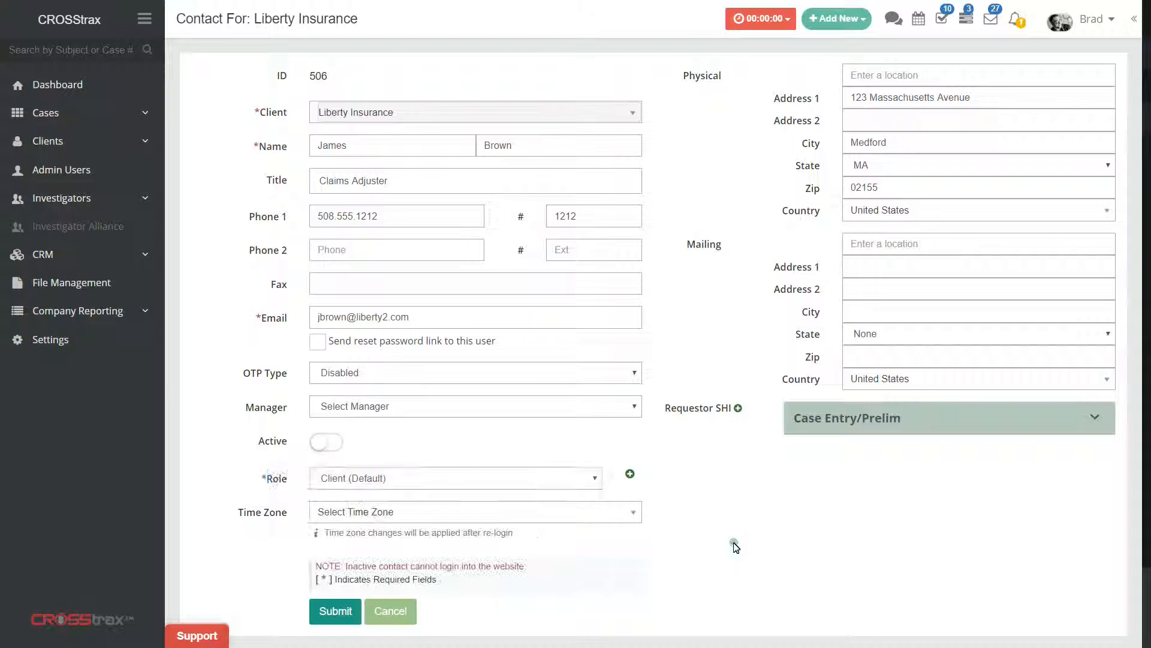
Step: Return to Roles & Access in the settings, open the form for adding a client role and close it without adding one
left_click(48, 339)
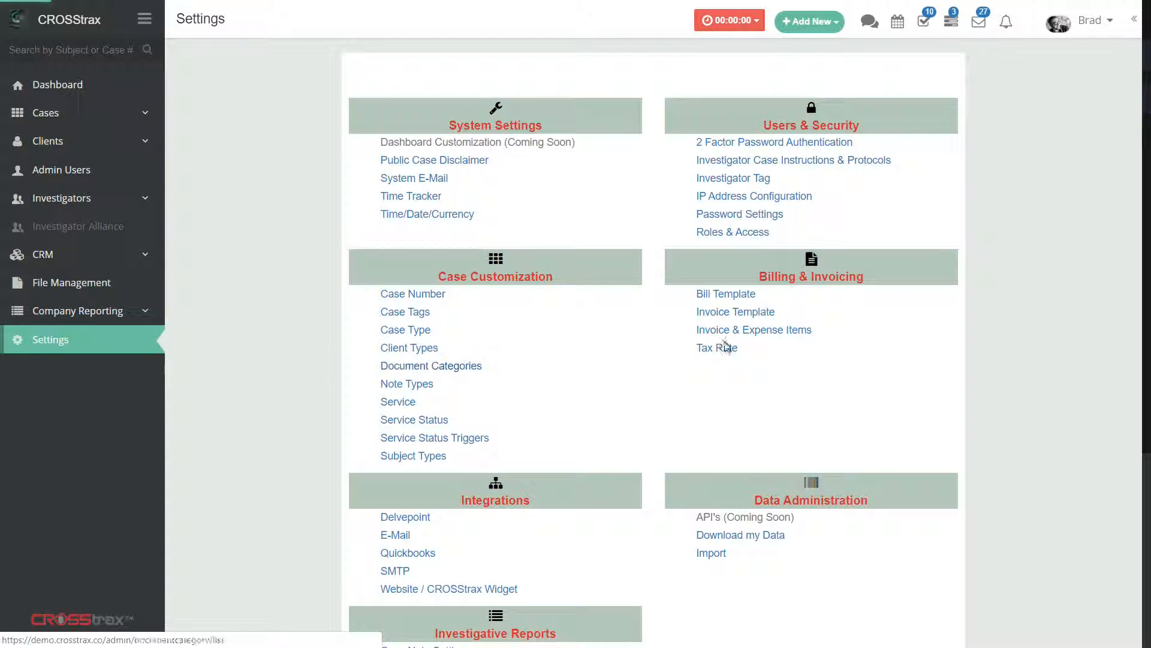
left_click(750, 235)
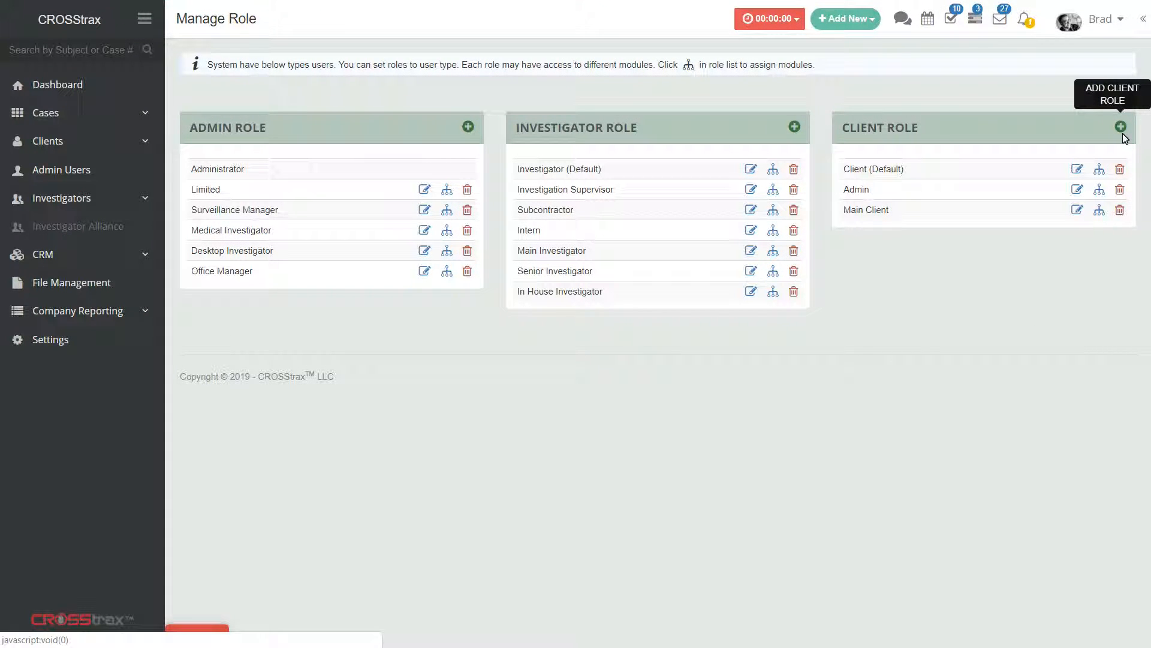
left_click(1120, 127)
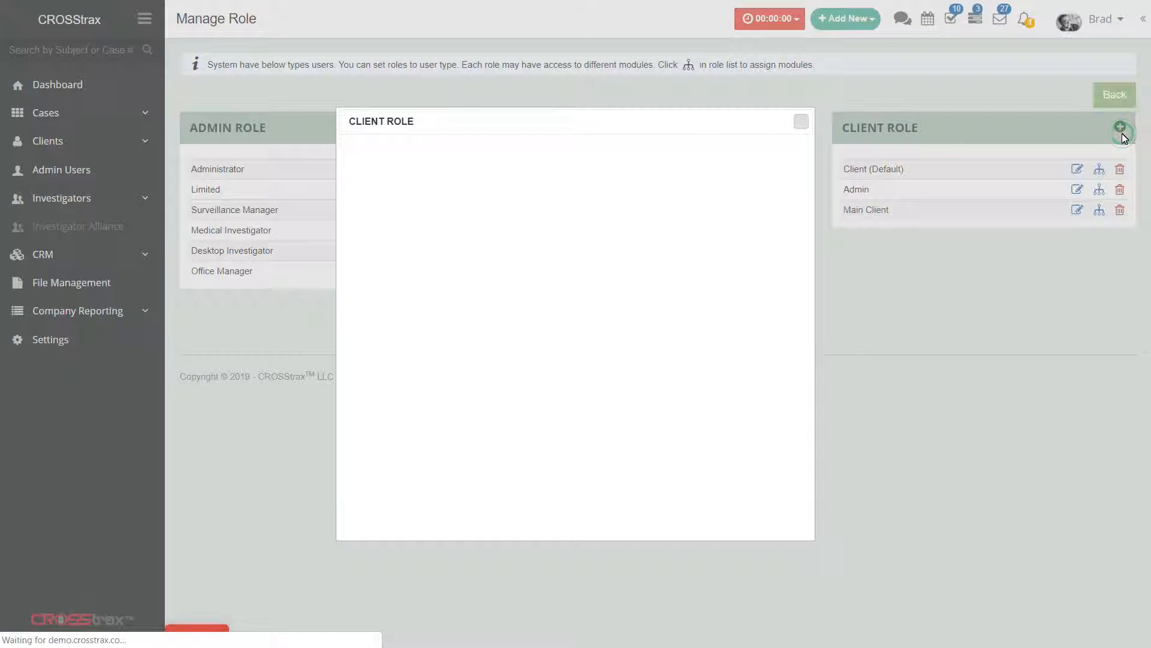
left_click(804, 124)
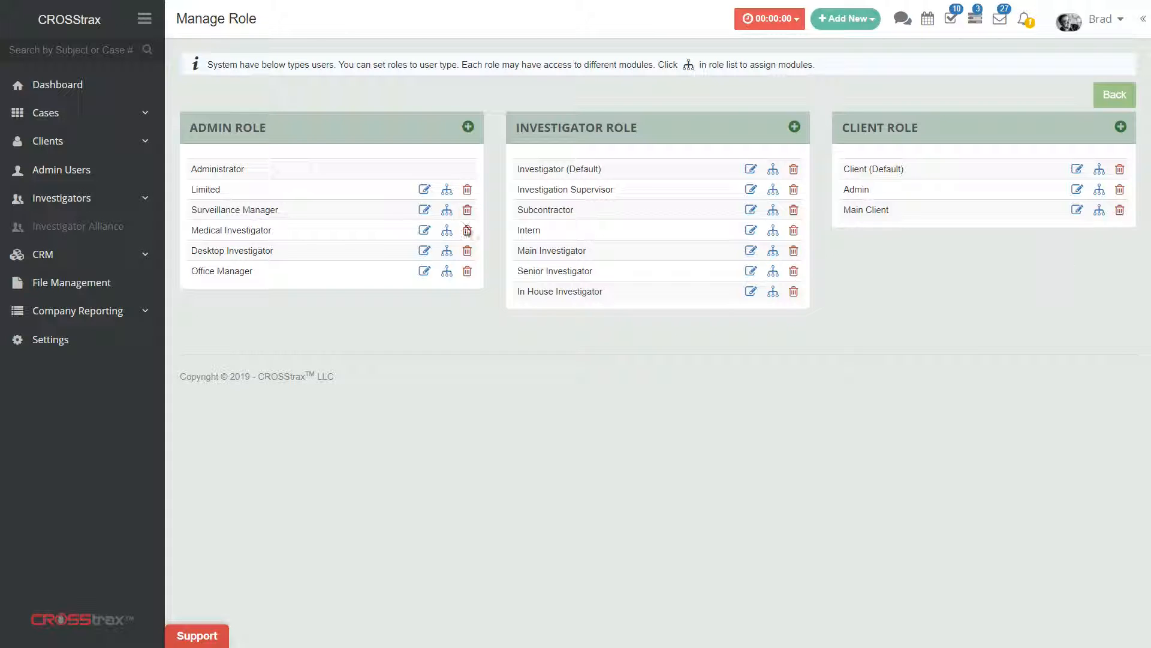
Step: Reopen the first contact in the client contact list and show the roles that can be assigned in its Role field
left_click(55, 147)
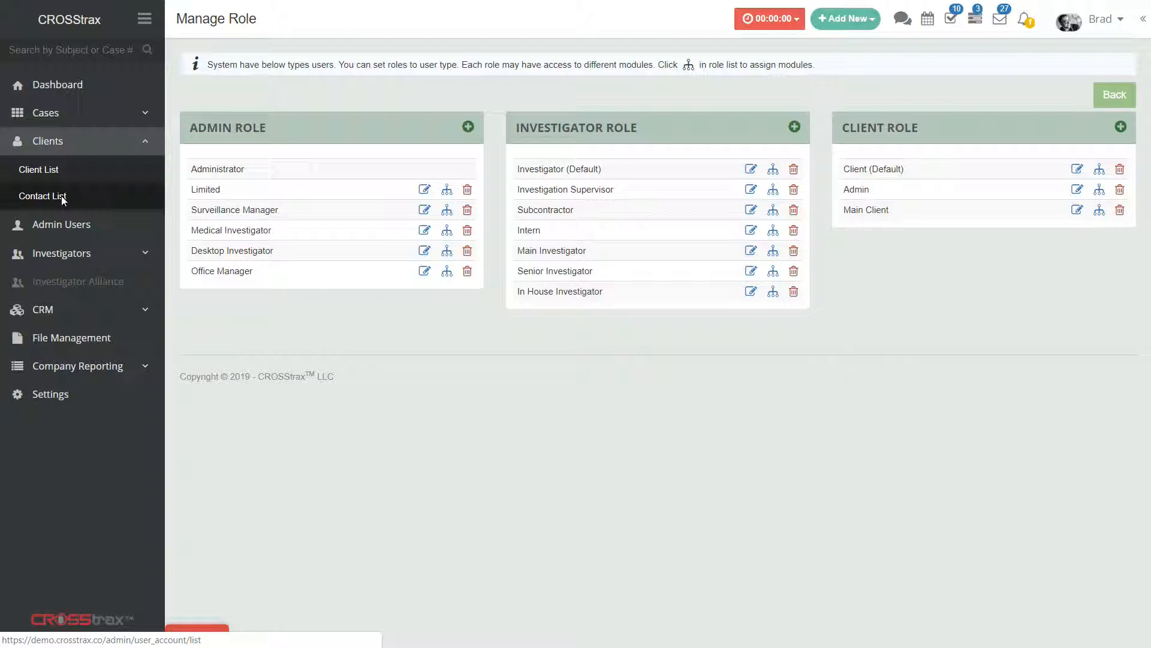
left_click(63, 197)
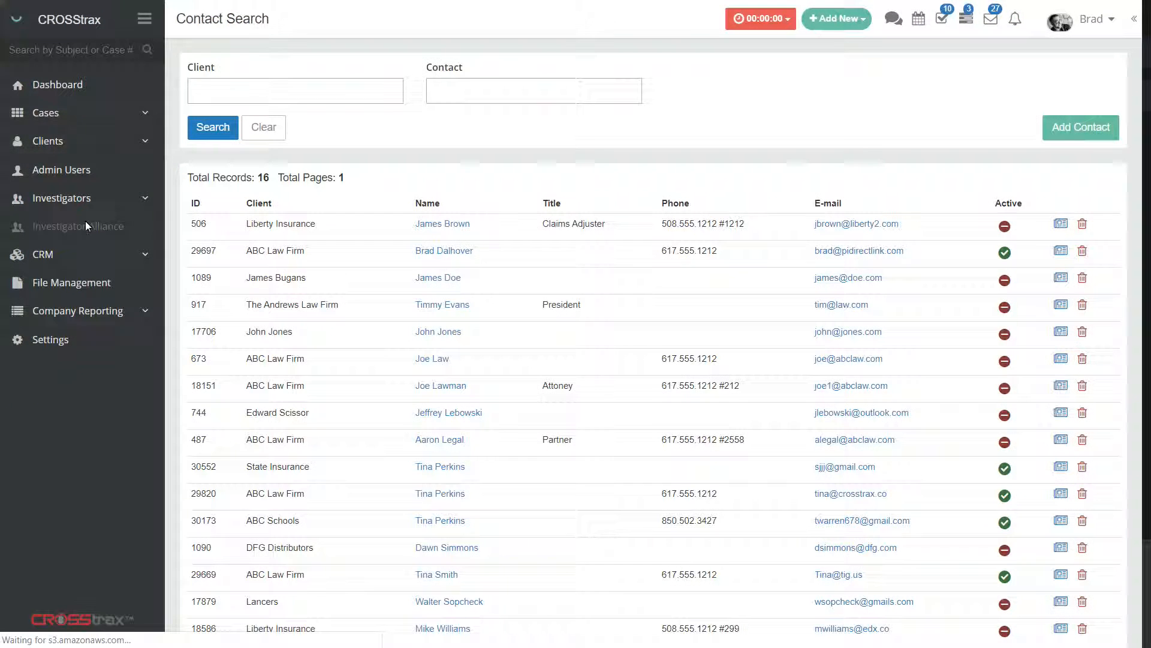
left_click(466, 224)
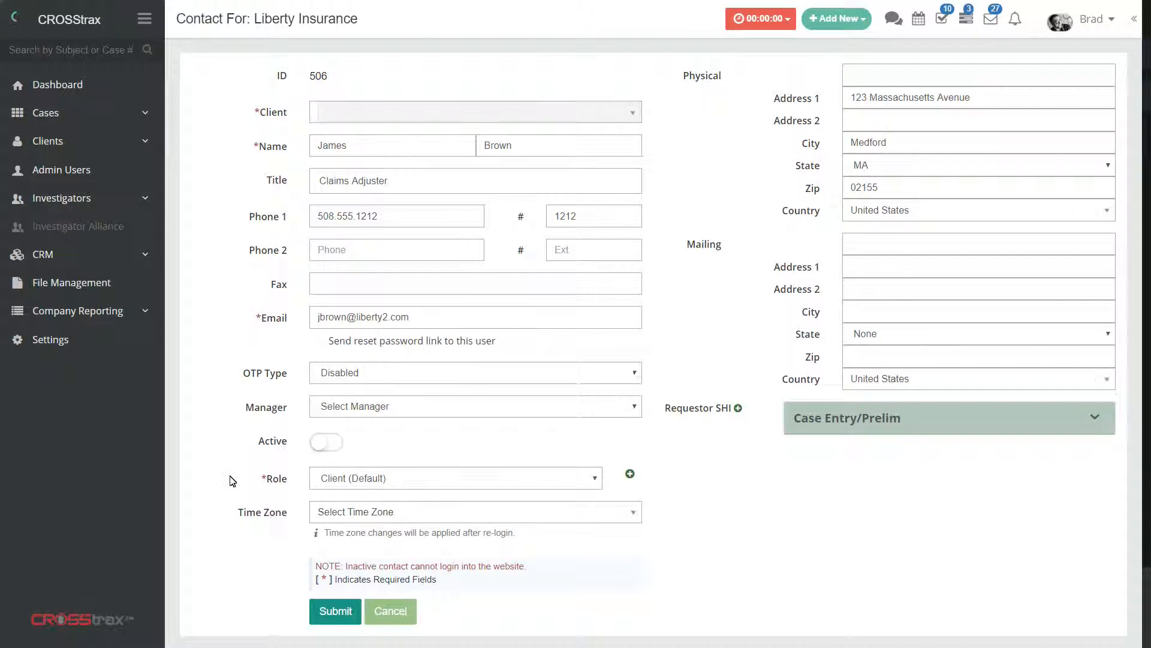
left_click_drag(243, 480, 292, 482)
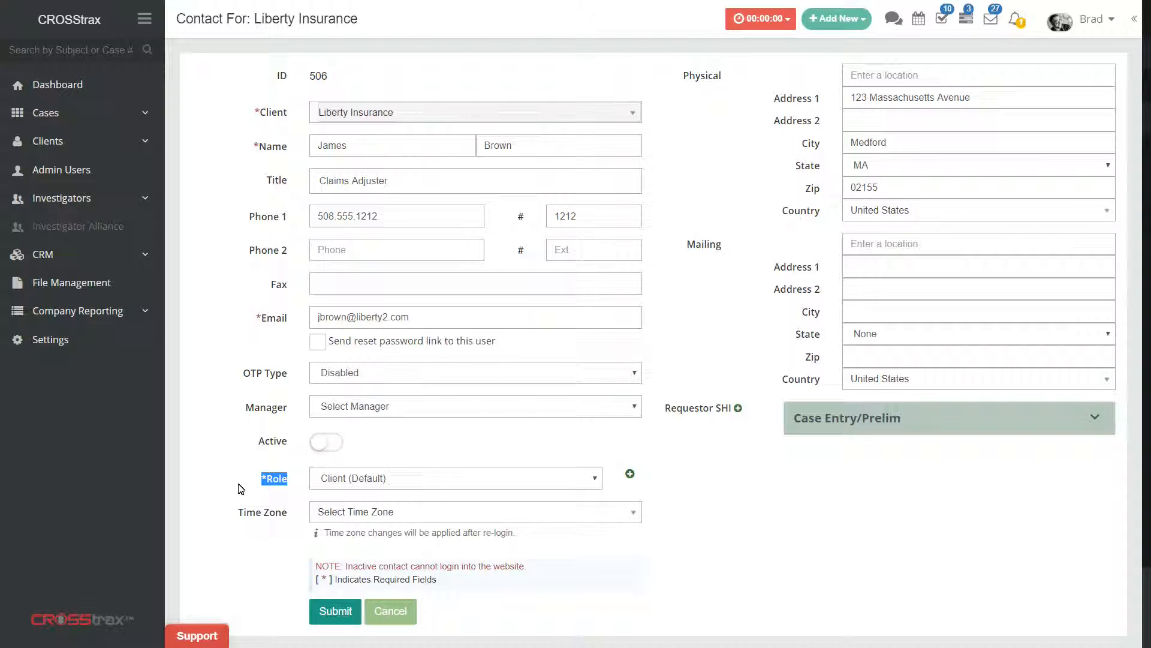
left_click(594, 478)
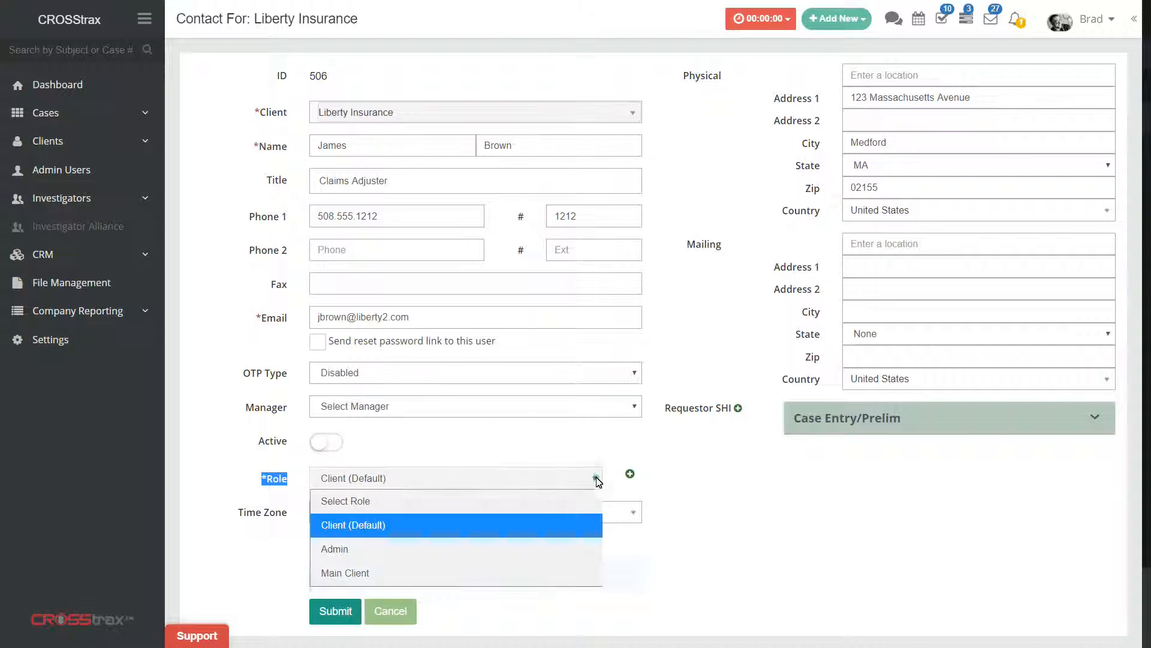